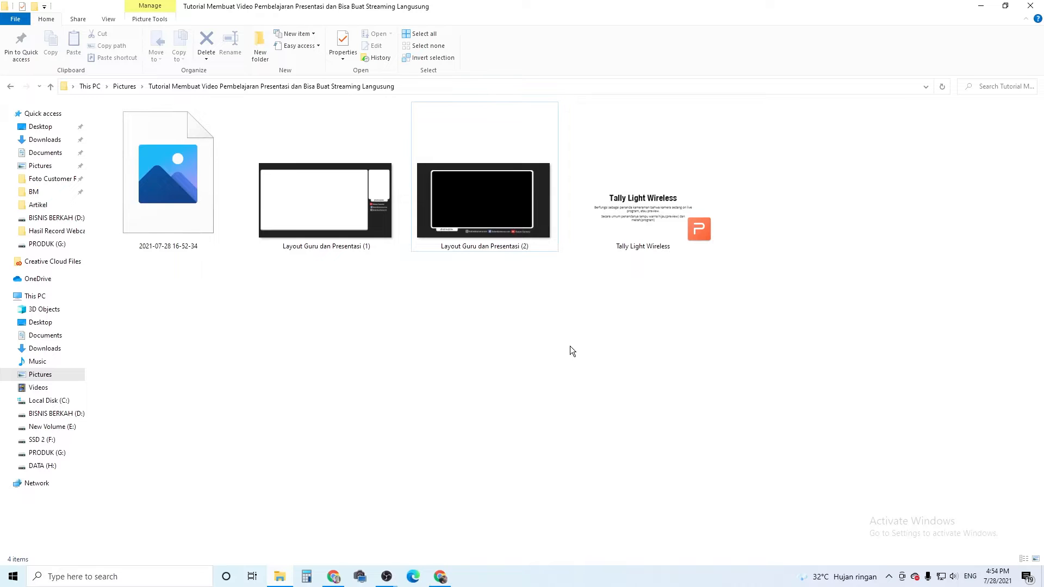
Examine the two Layout Guru dan Presentasi images and the Tally Light Wireless presentation file in the folder.
left_click(360, 239)
left_click(458, 245)
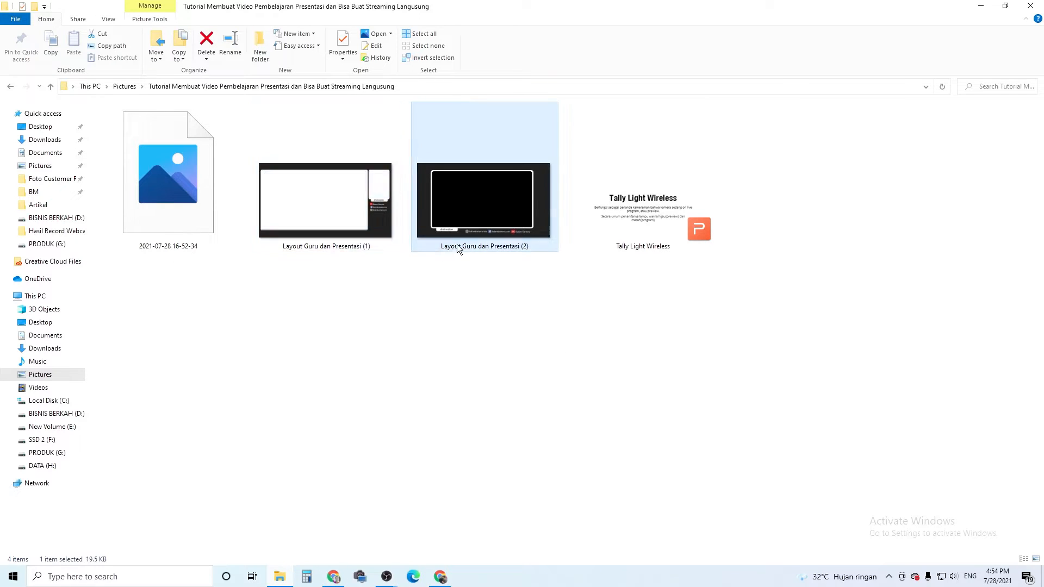
left_click(372, 247)
left_click(490, 223)
left_click(357, 245)
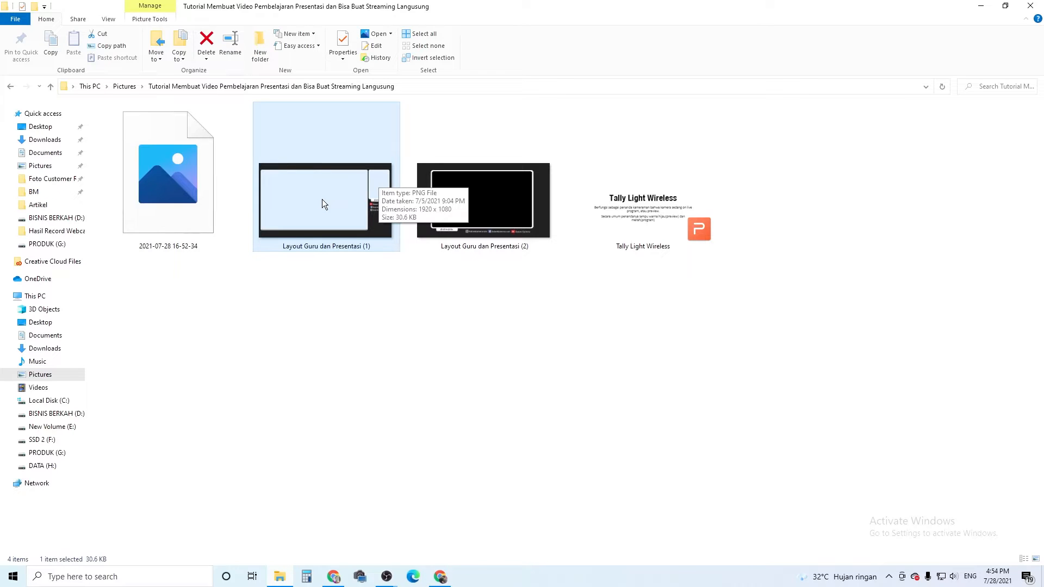
left_click(509, 235)
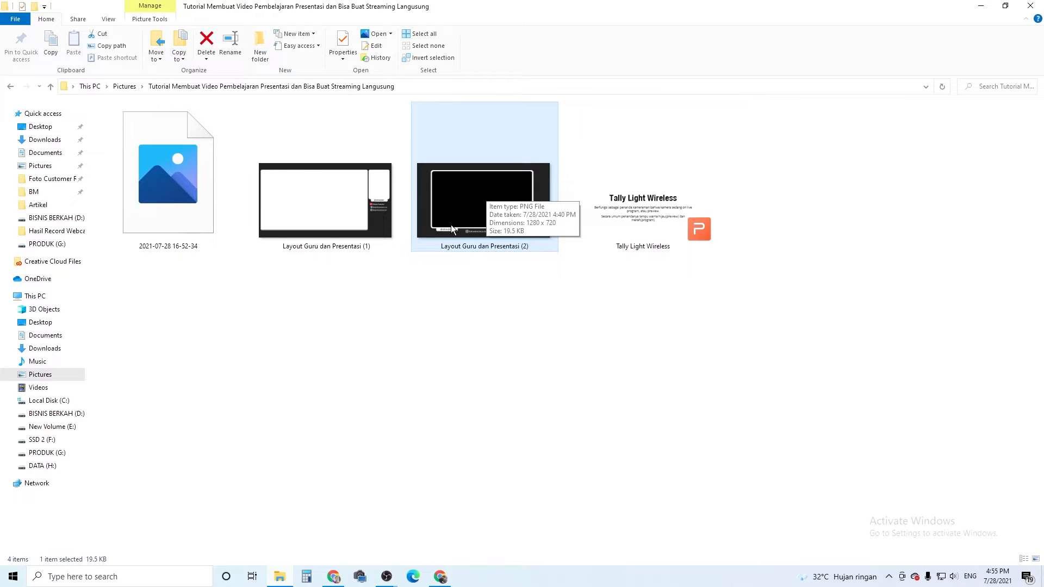
left_click(368, 223)
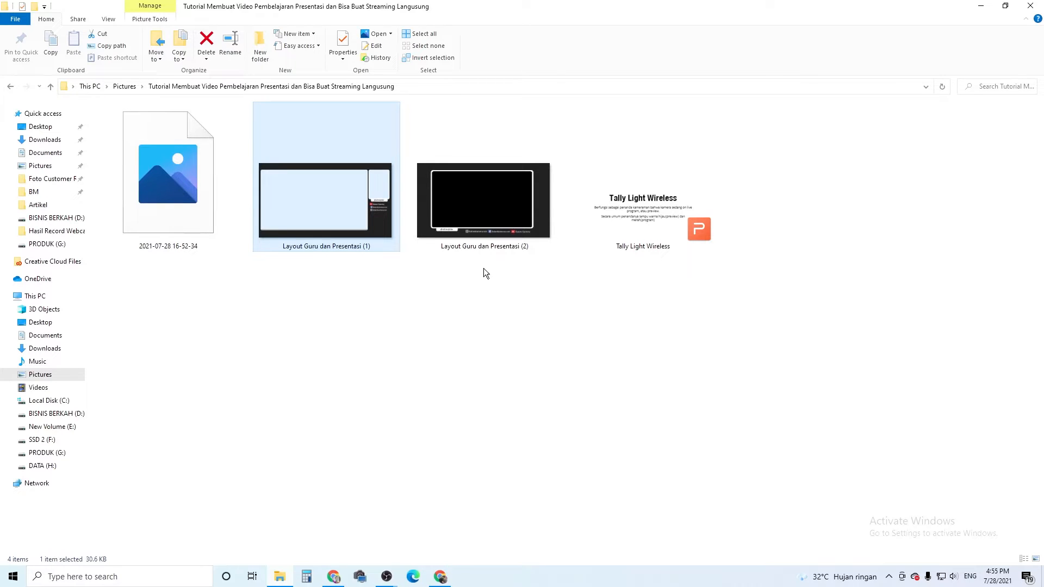
left_click(652, 248)
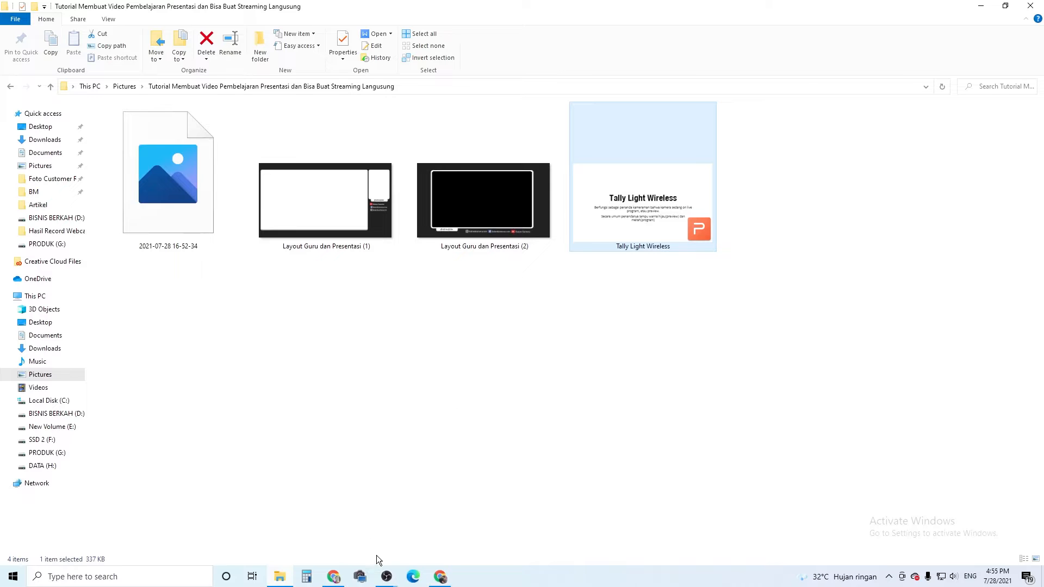
Switch to OBS and snap its window to the left half of the screen.
mouse_move(387, 576)
left_click(452, 514)
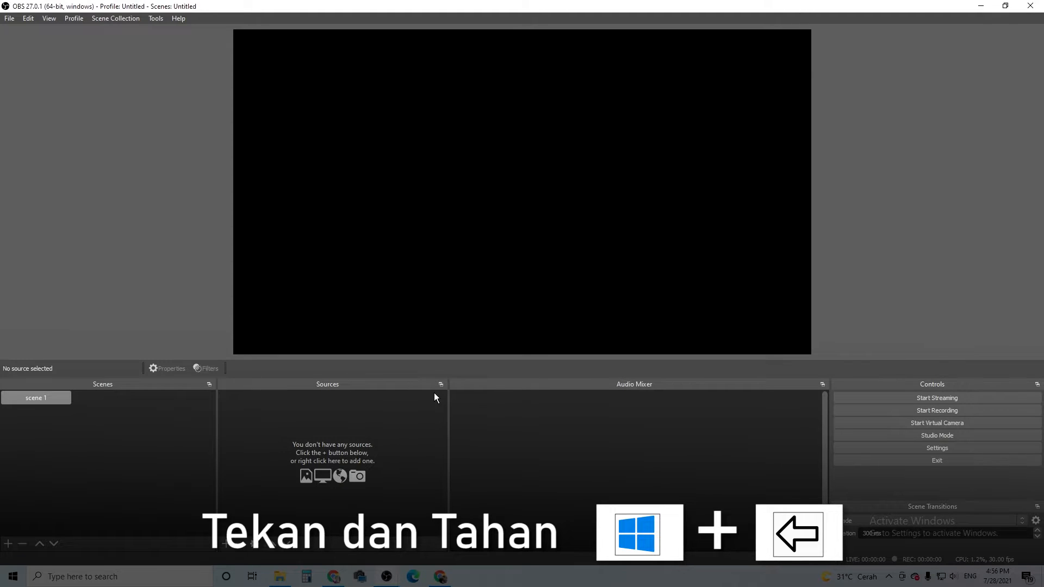
key("super+Left")
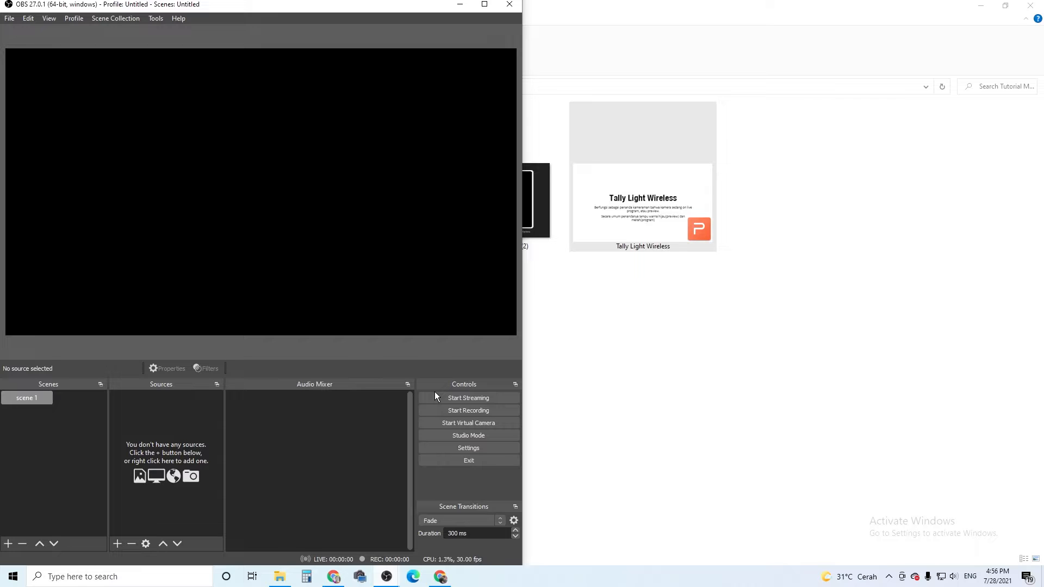
Return to the folder, open the Tally Light Wireless presentation in WPS Office and maximize its window.
left_click(694, 376)
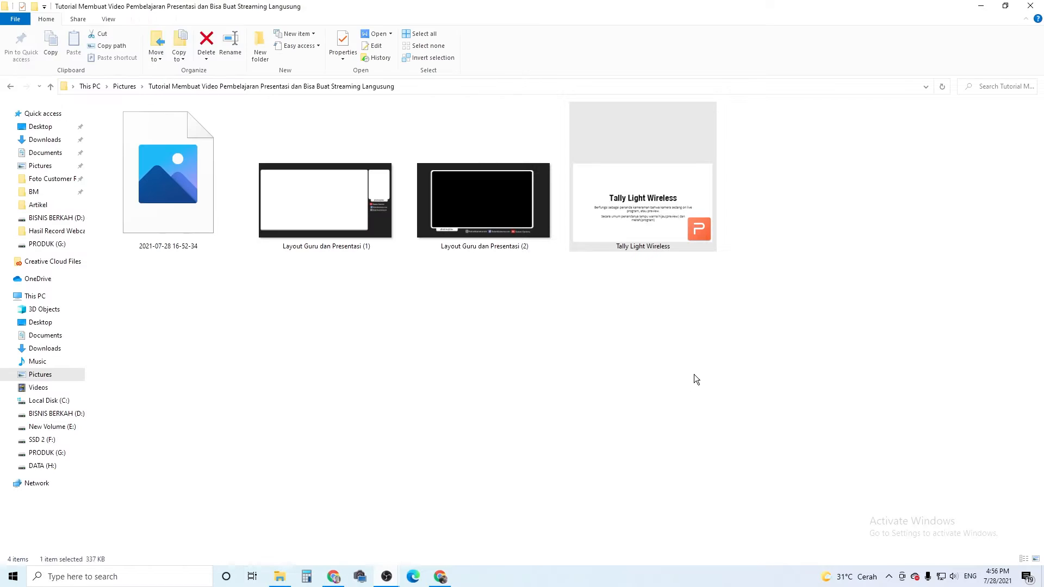
double_click(640, 223)
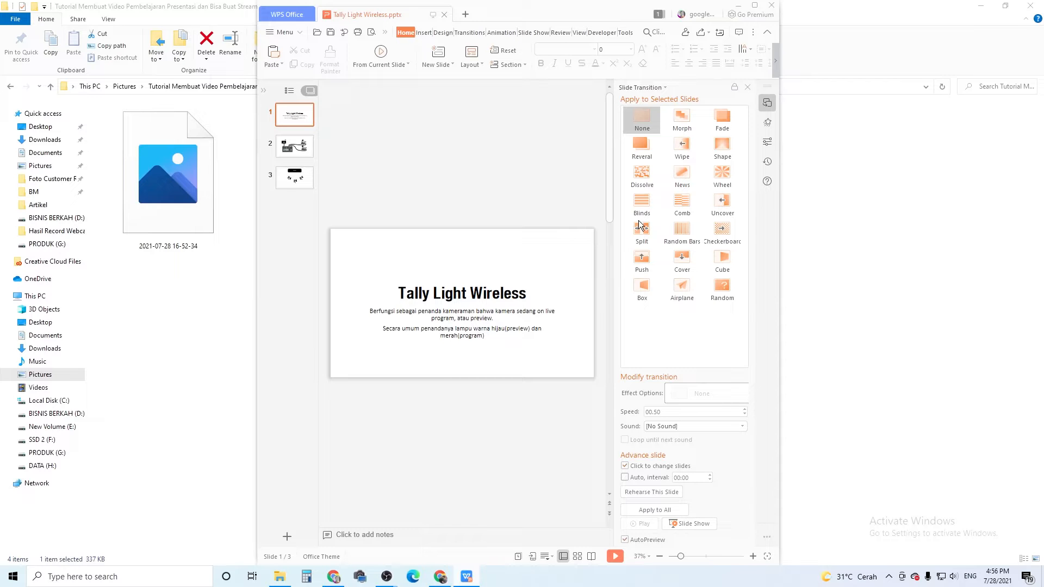
left_click(751, 7)
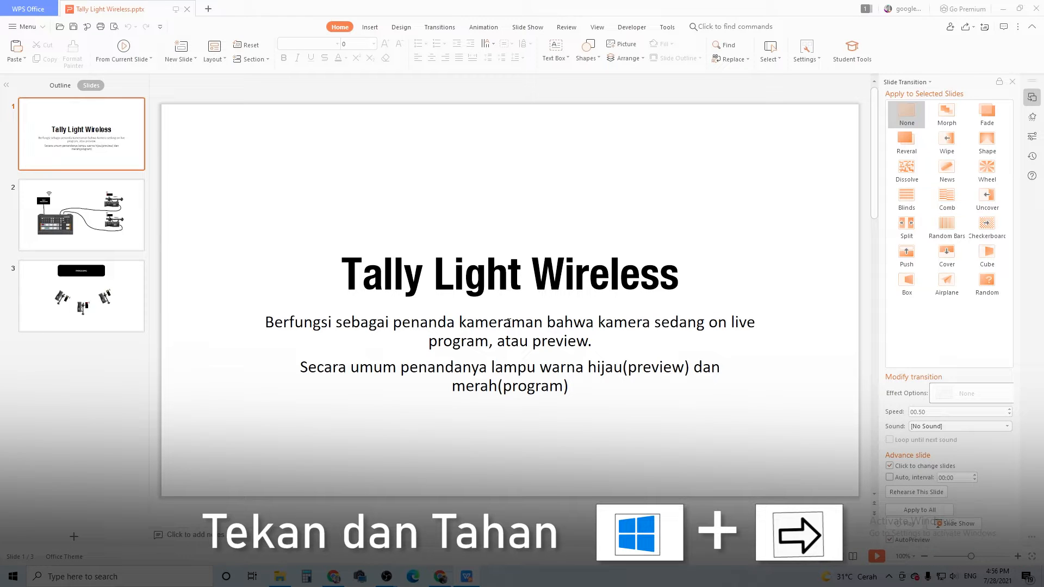
Tile the presentation on the right half of the screen beside OBS and switch it to reading view.
key("super+Right")
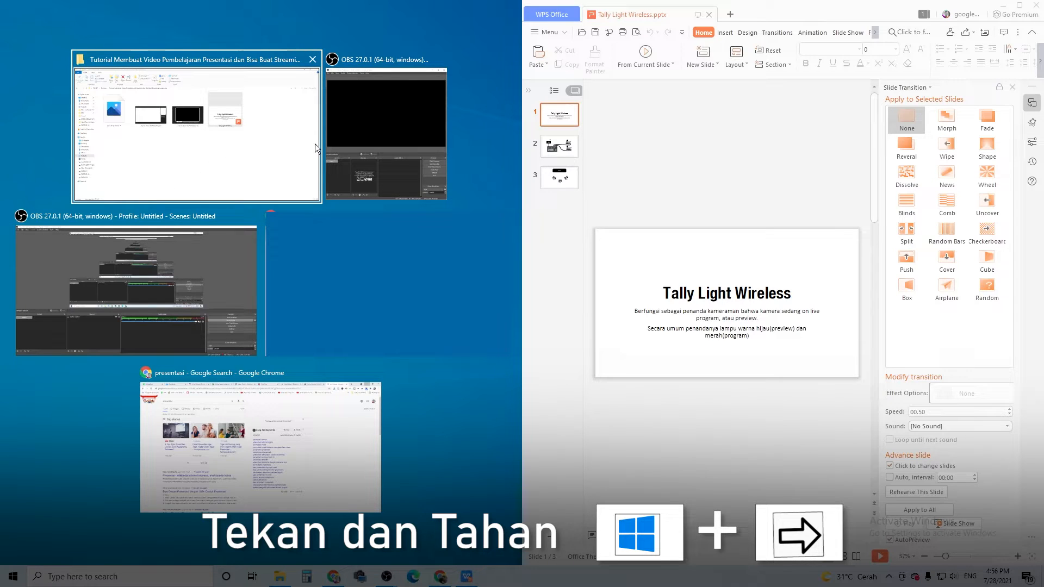
left_click(411, 131)
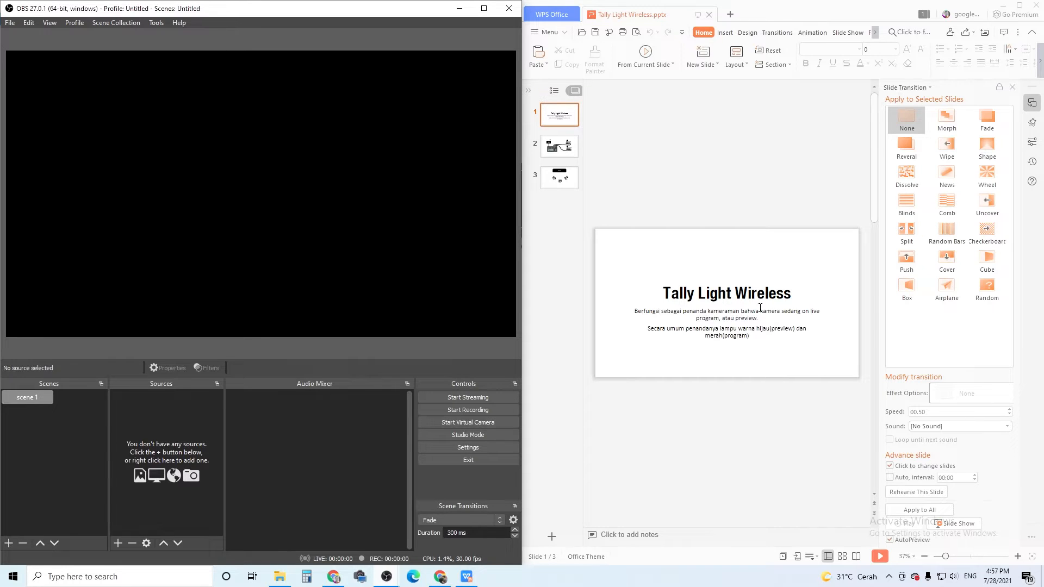
left_click(859, 557)
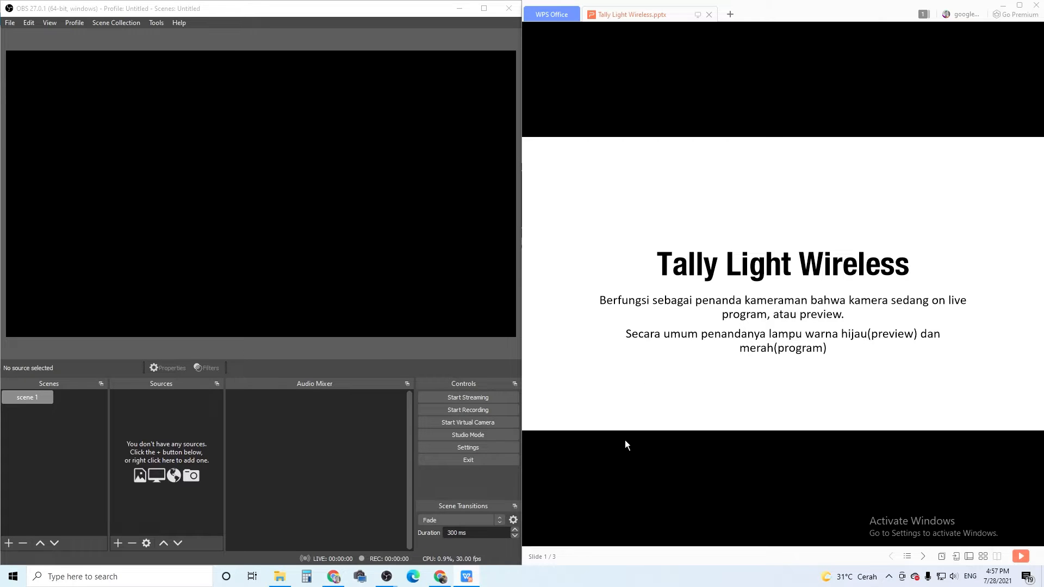
Switch the OBS scene list to List Mode and back to Grid Mode.
left_click(93, 448)
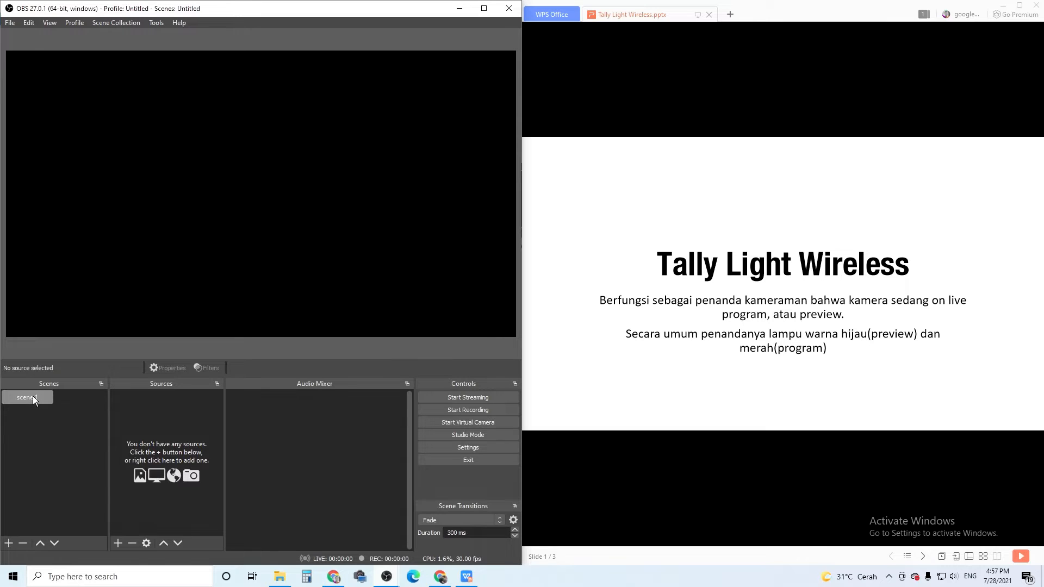
right_click(82, 409)
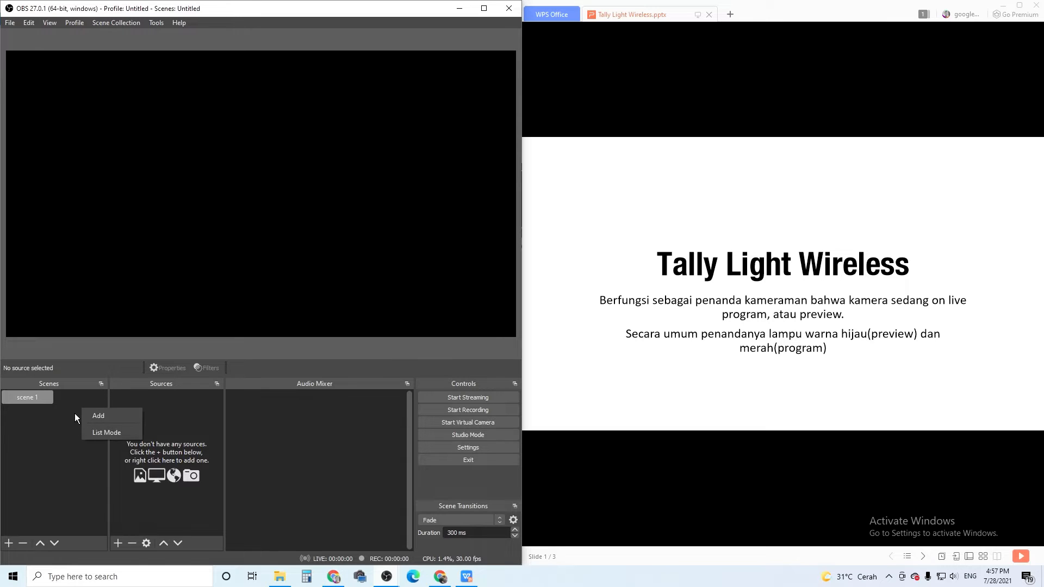
right_click(48, 428)
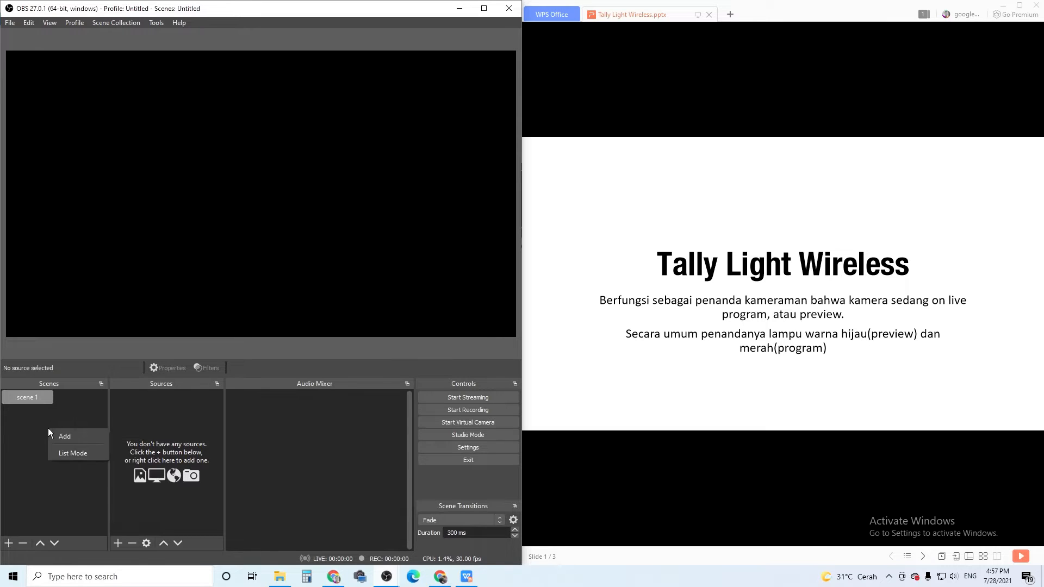
left_click(85, 451)
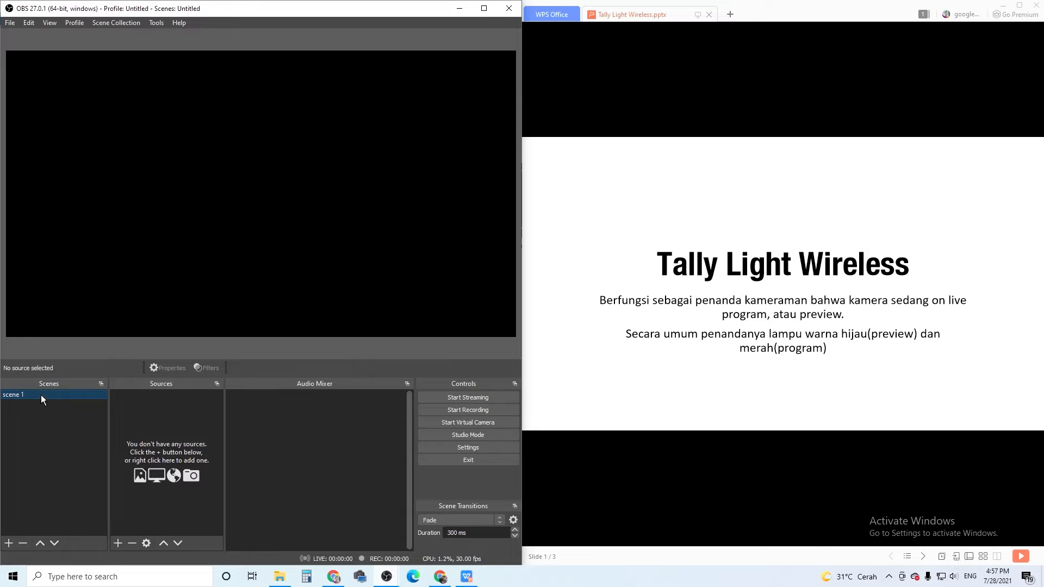
right_click(58, 421)
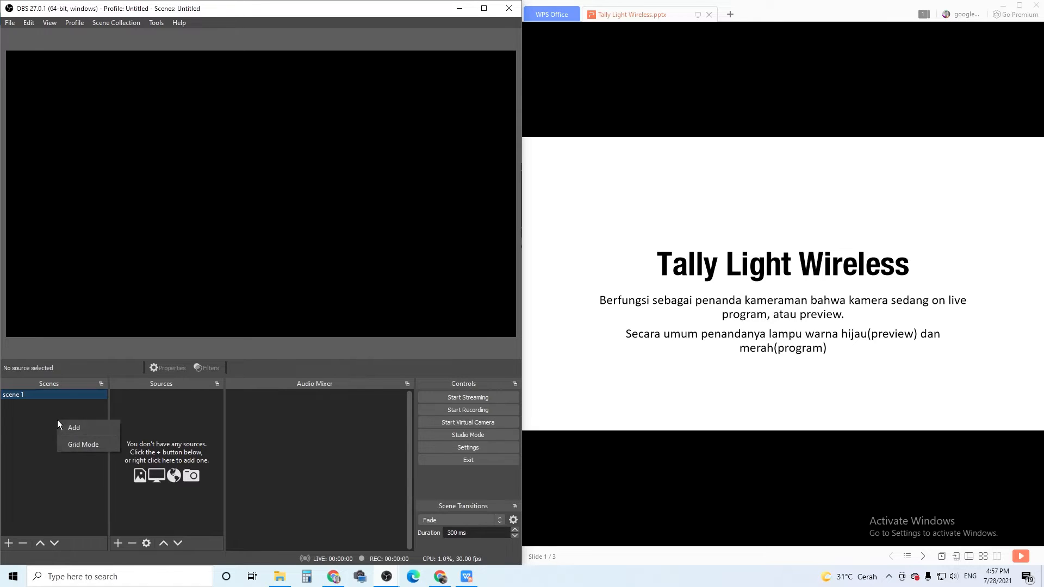
left_click(92, 445)
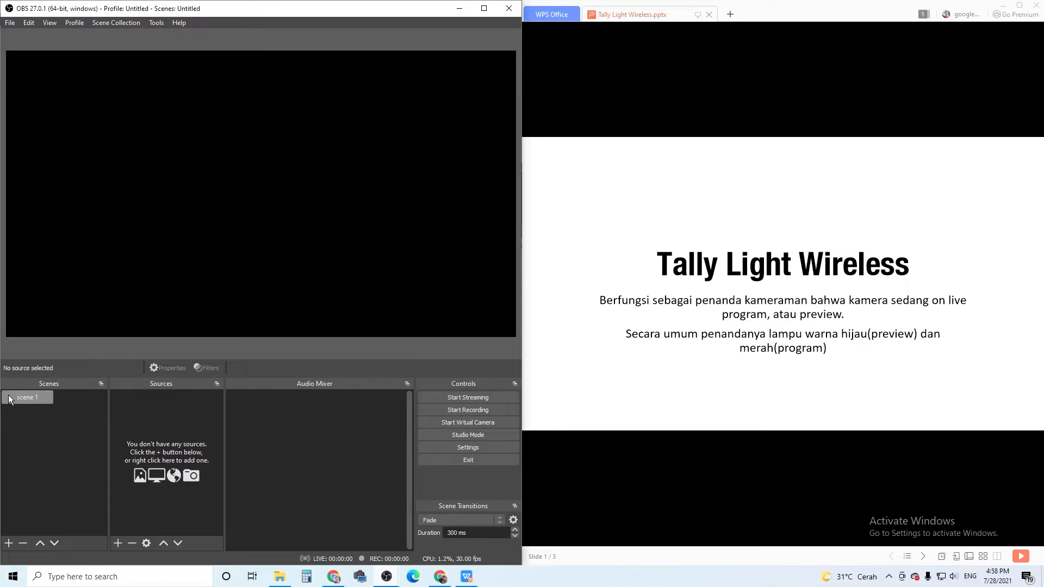
Rename the existing scene 1 as "Full Guru".
right_click(43, 395)
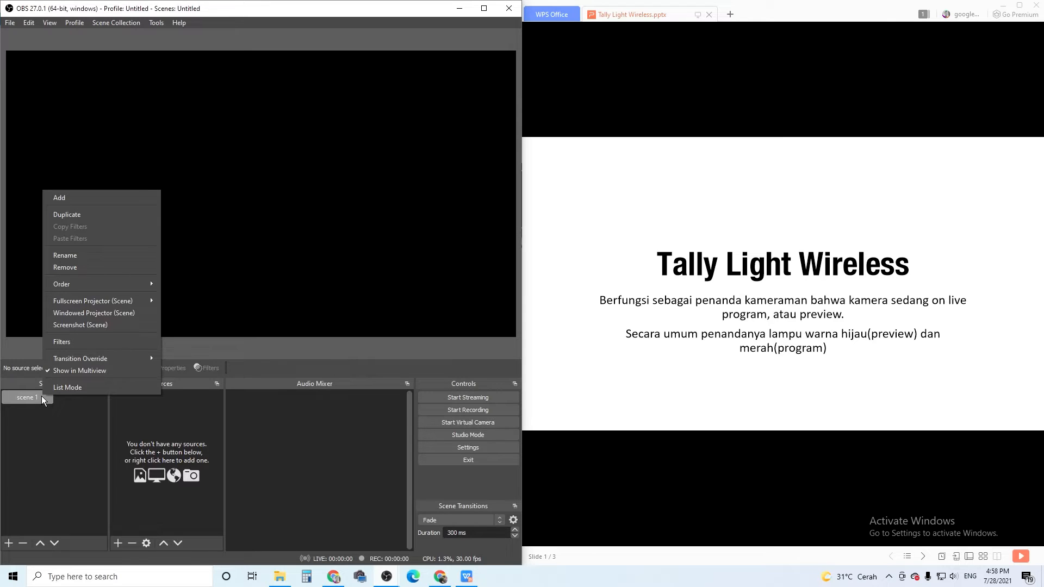
left_click(90, 261)
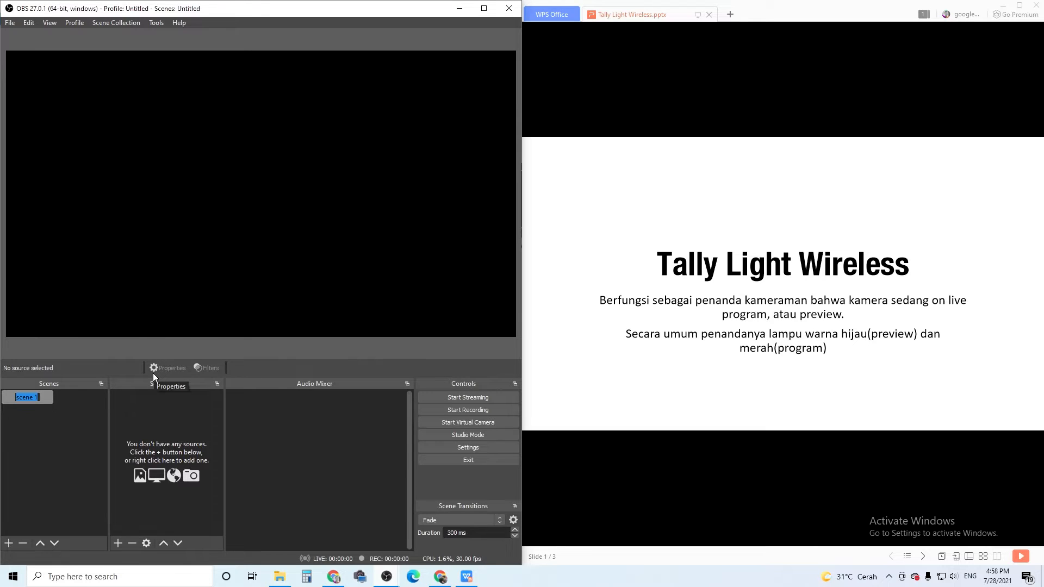
key("Caps_Lock")
type("Camera")
key("Caps_Lock")
key("BackSpace")
key("BackSpace")
key("BackSpace")
key("BackSpace")
key("BackSpace")
key("BackSpace")
key("BackSpace")
key("Caps_Lock")
type("g")
key("BackSpace")
key("Caps_Lock")
key("Caps_Lock")
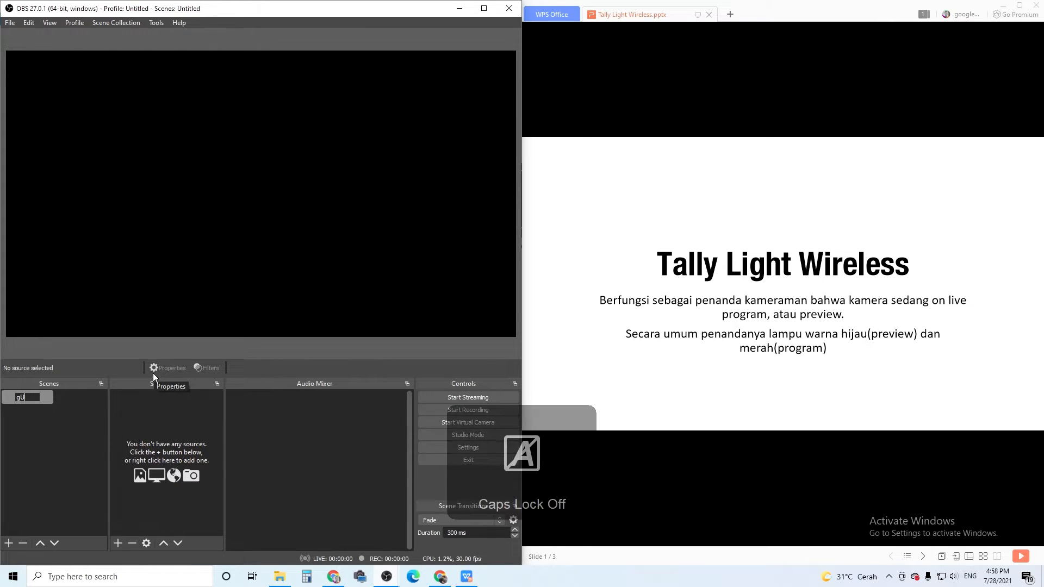
type("g")
key("Caps_Lock")
type("U")
key("BackSpace")
key("BackSpace")
key("Caps_Lock")
type("Full Guru")
key("Return")
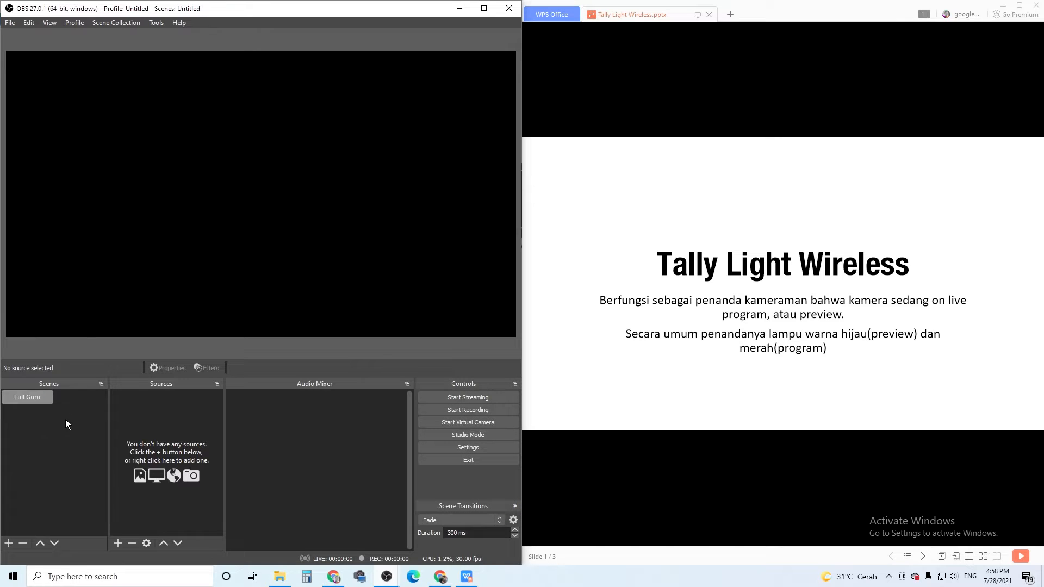
Add a second scene named "Guru dan Materi".
left_click(9, 543)
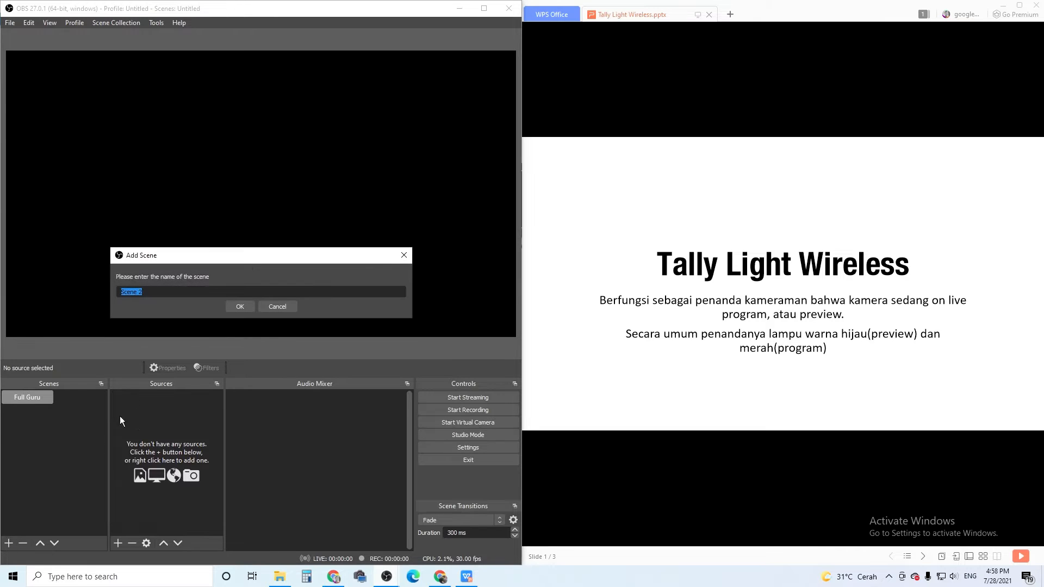
type("G")
key("Caps_Lock")
type("uru dan Materi")
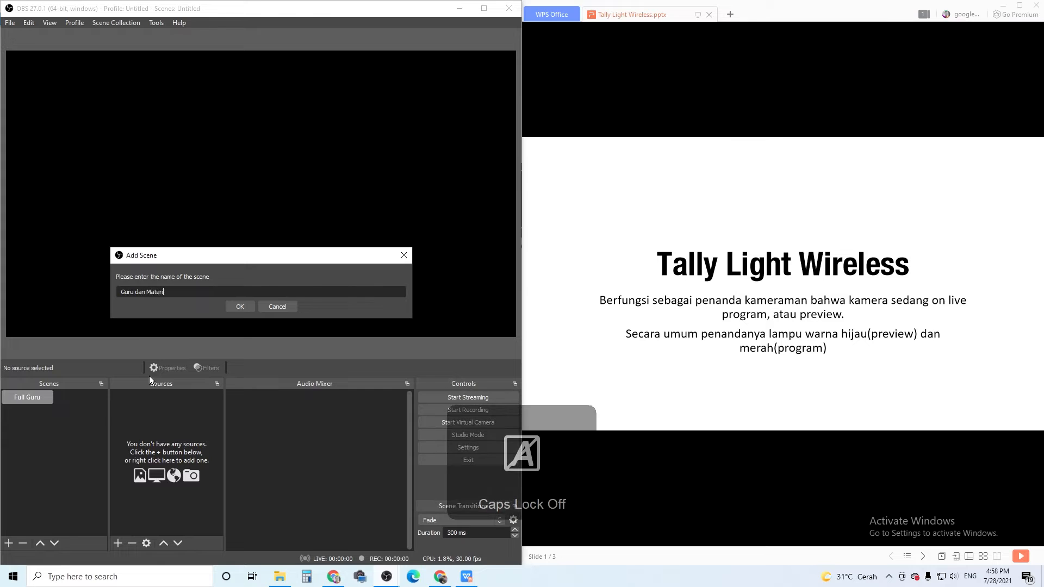
left_click(247, 308)
Add a new Video Capture Device source named "Camera Webcam" to the Full Guru scene.
left_click(35, 400)
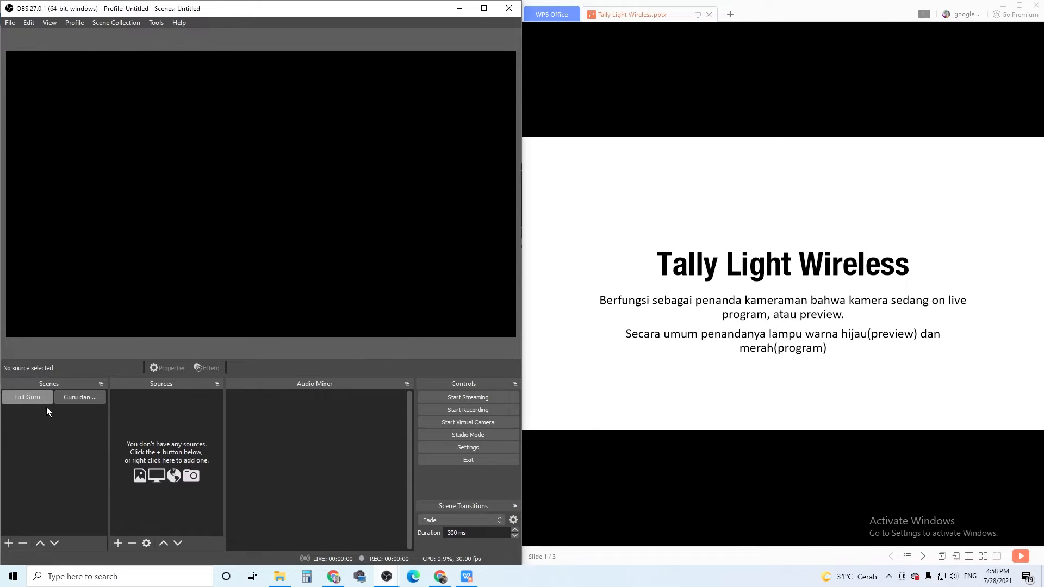
left_click(74, 400)
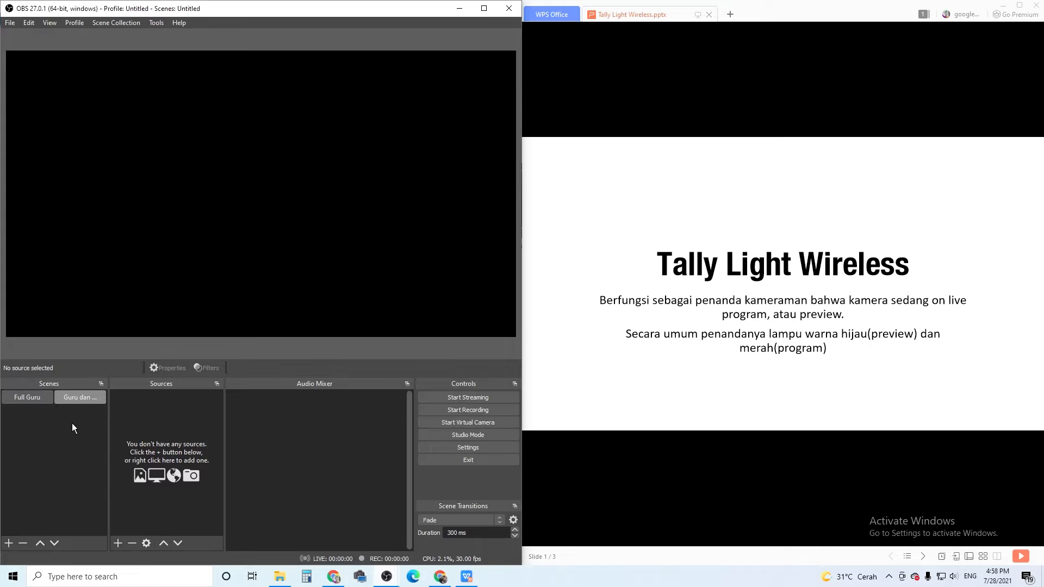
left_click(37, 398)
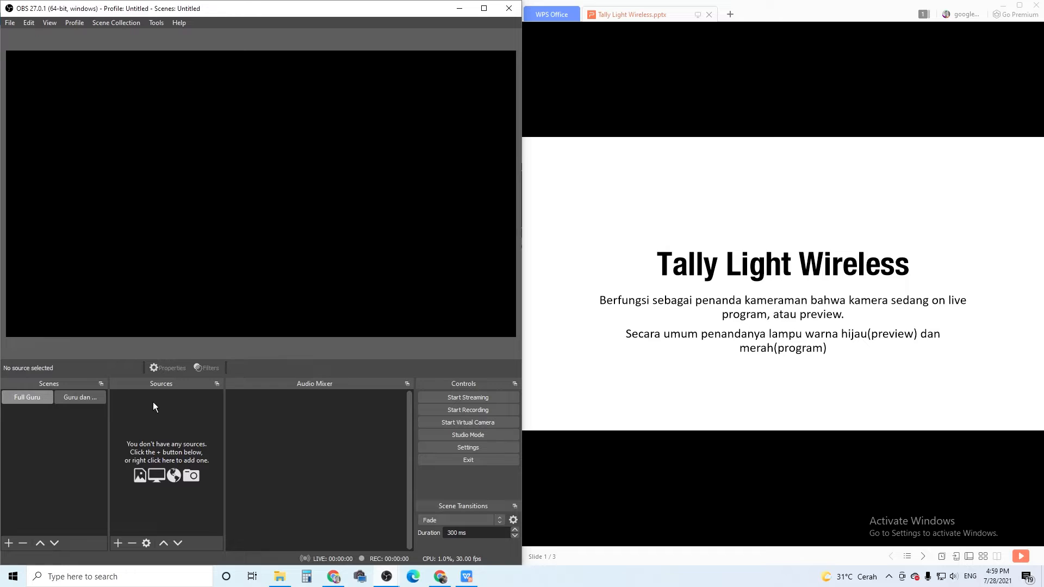
left_click(118, 542)
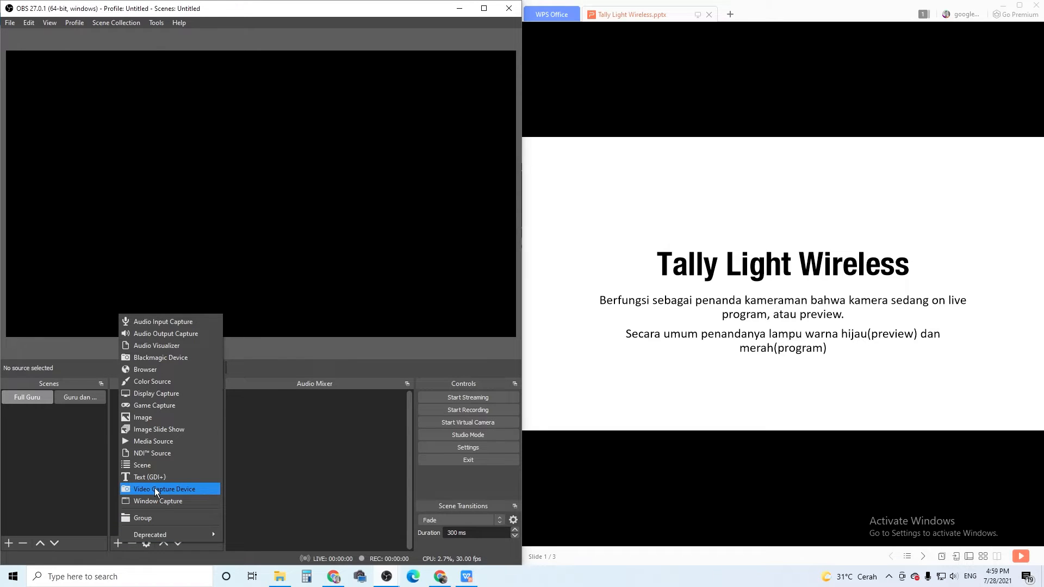
left_click(151, 489)
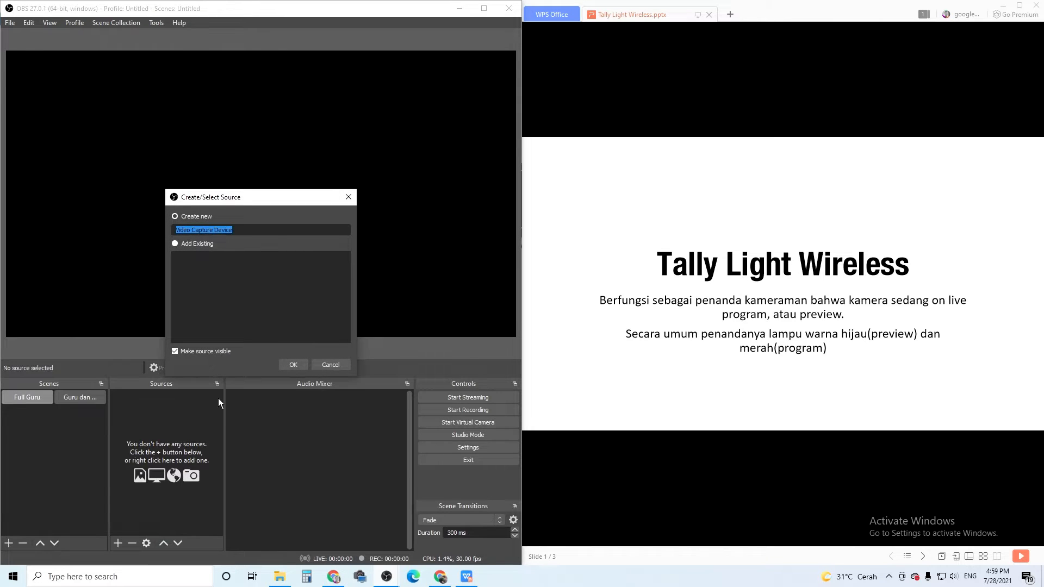
key("Caps_Lock")
type("C")
key("Caps_Lock")
type("amera")
key("Caps_Lock")
type("W")
key("Caps_Lock")
type("ebcam")
left_click(292, 366)
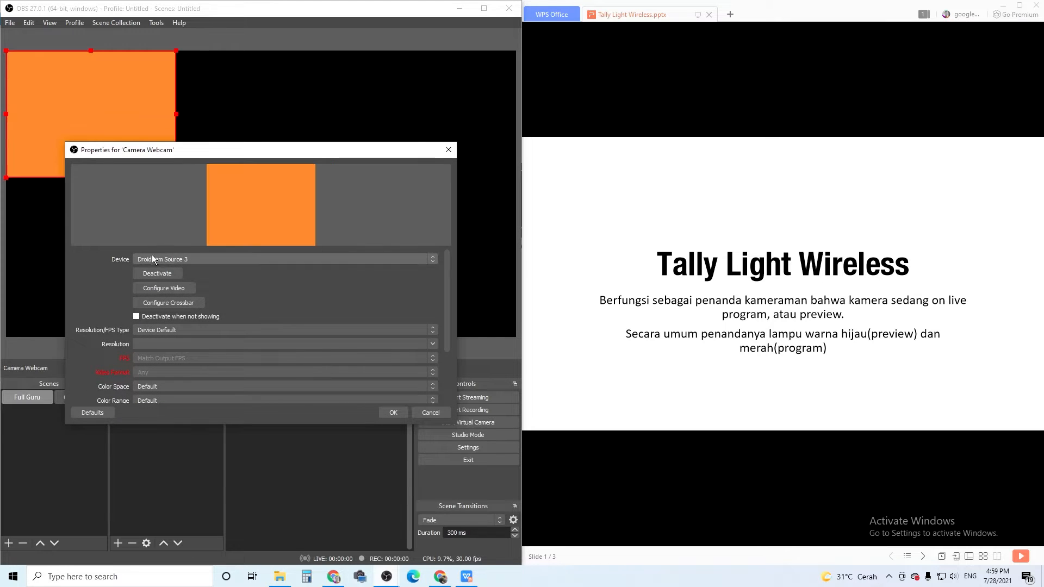
Set the Camera Webcam source's device to c922 Pro Stream Webcam with a custom resolution of 1920x1080.
left_click(169, 259)
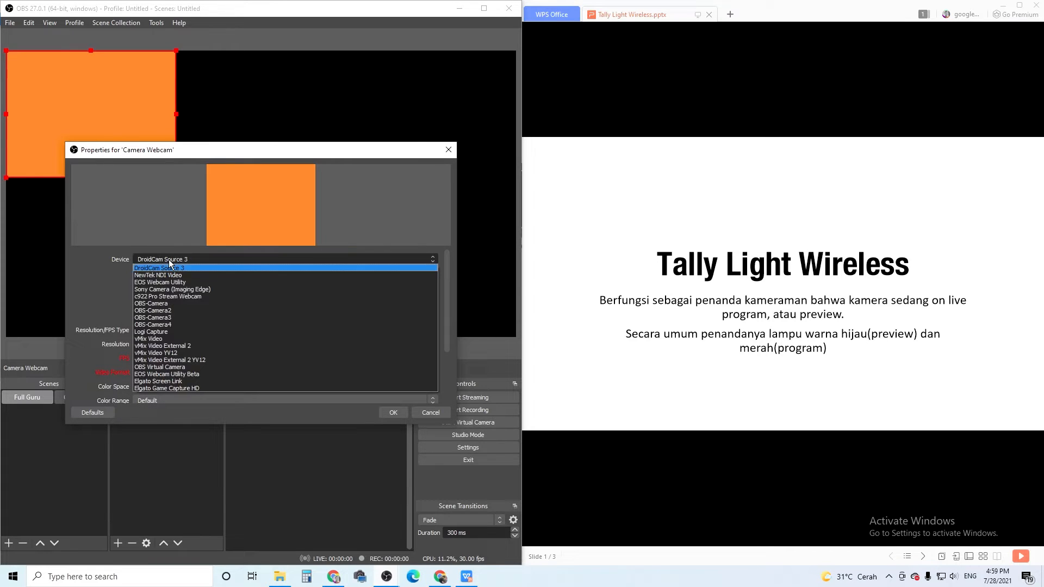
left_click(188, 295)
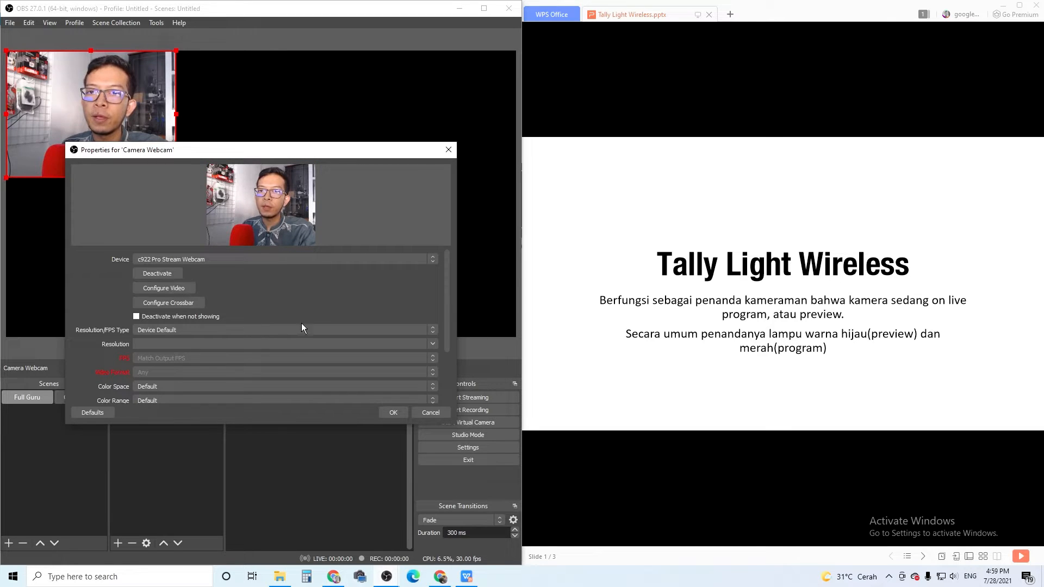
left_click(430, 332)
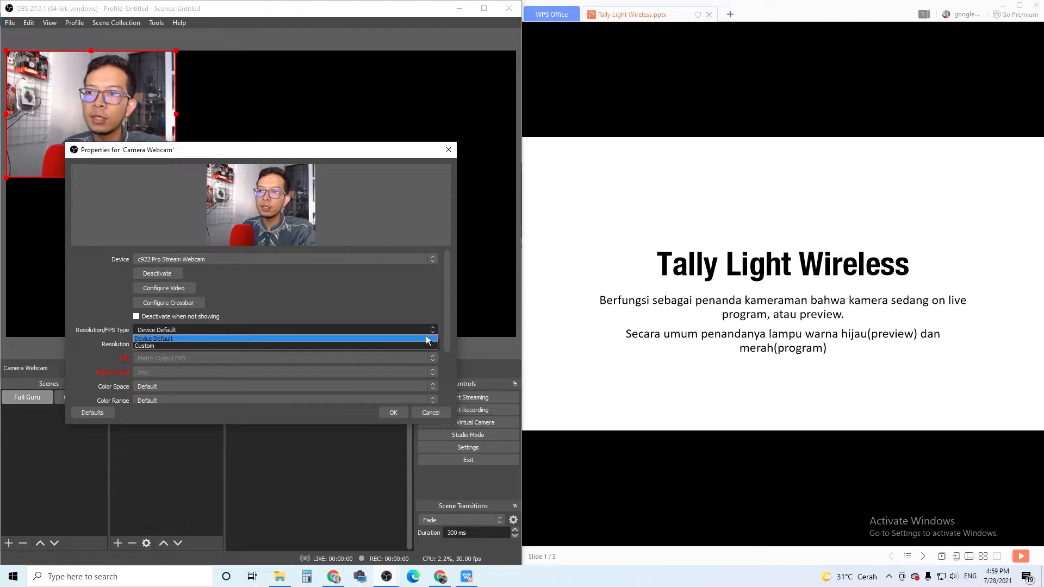
left_click(424, 345)
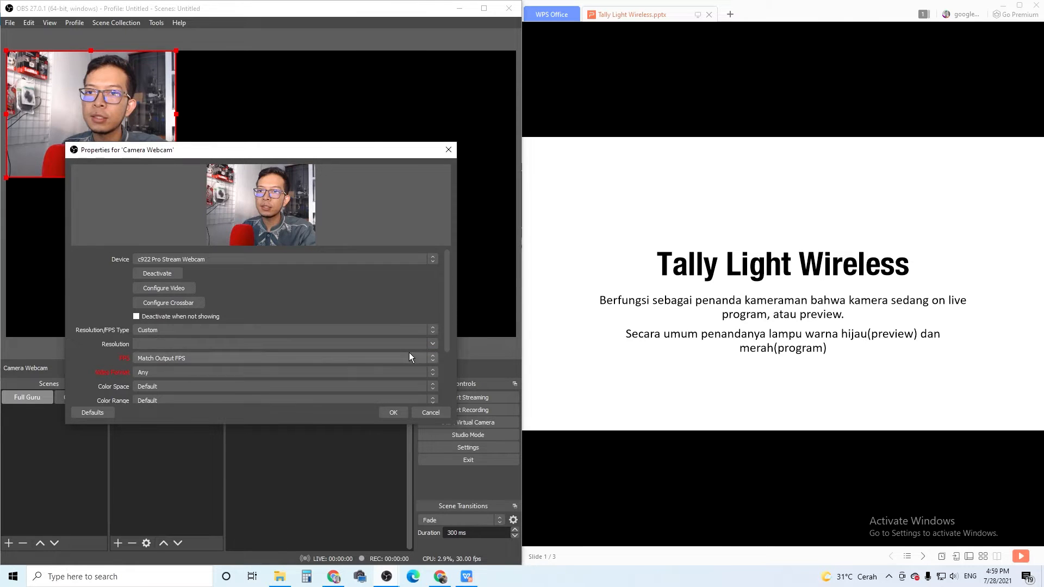
left_click(432, 344)
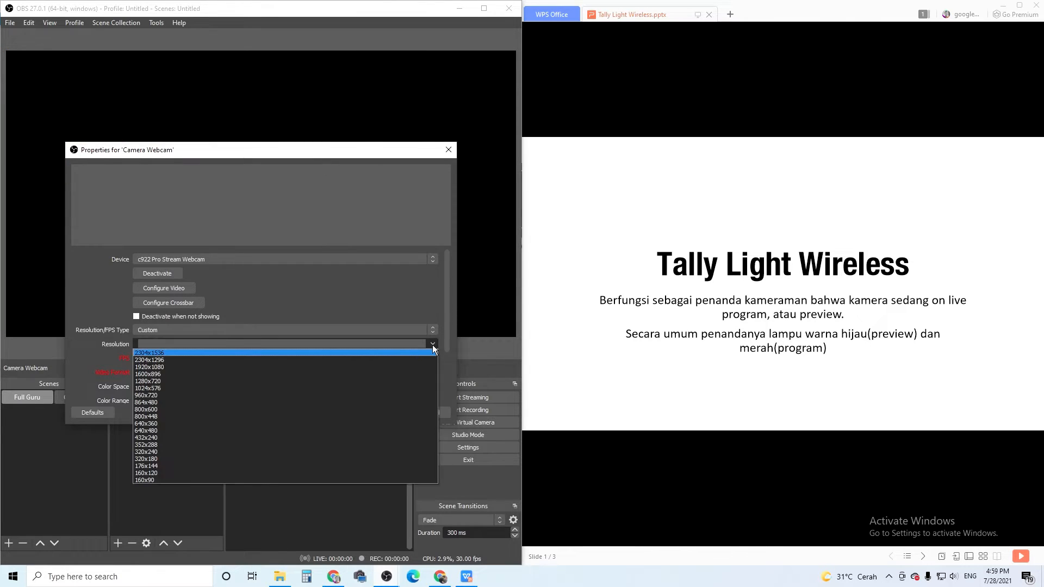
left_click(375, 367)
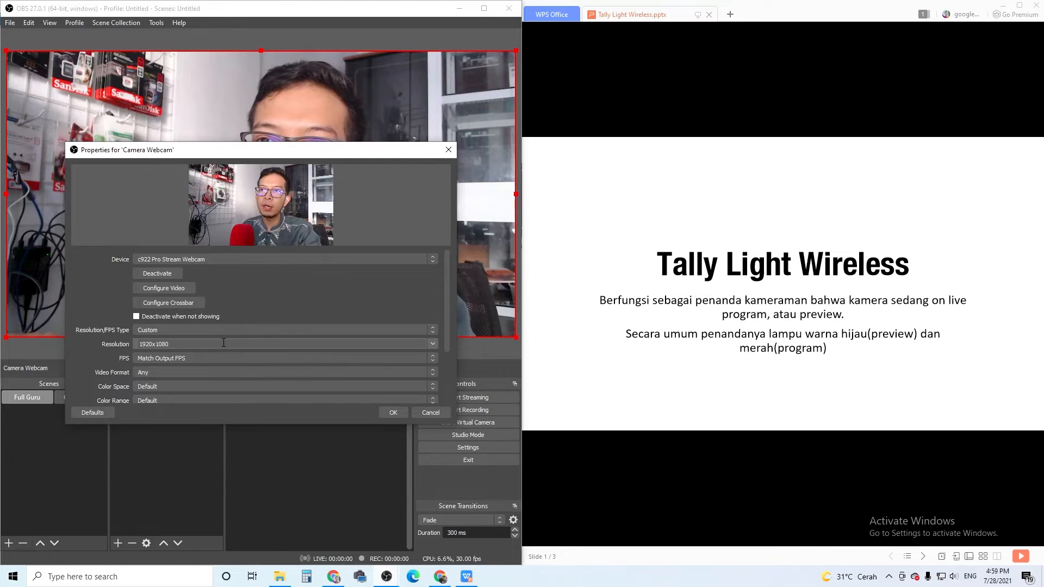
left_click(400, 413)
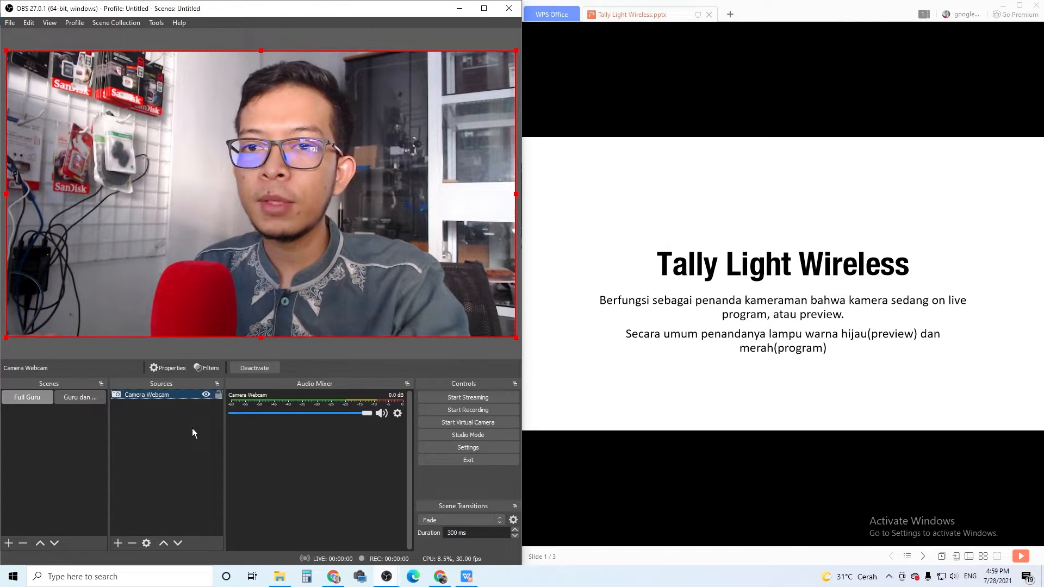
left_click(152, 474)
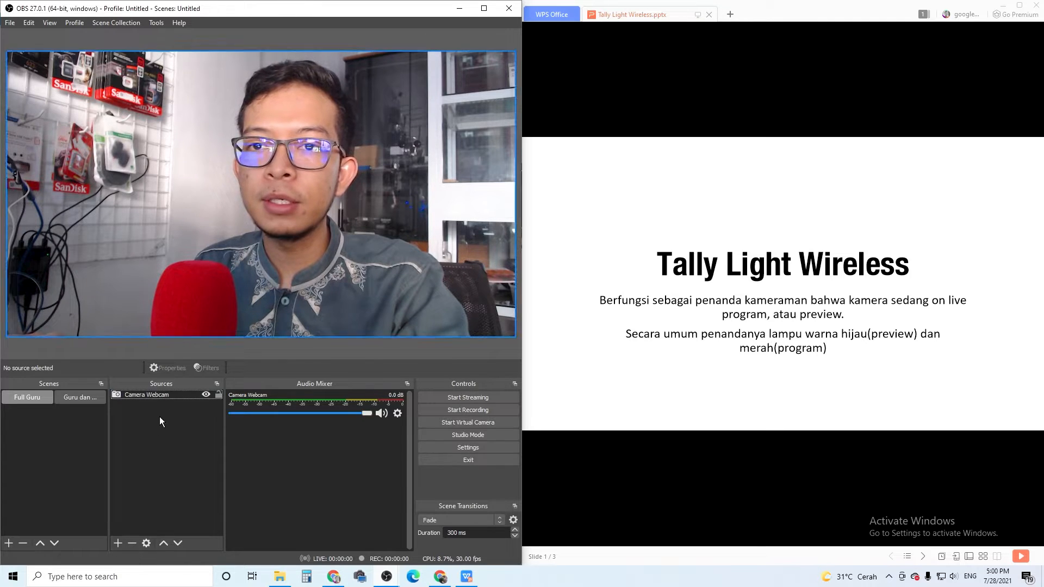
Add a new Image source named "Layout Guru" to the Full Guru scene.
left_click(118, 542)
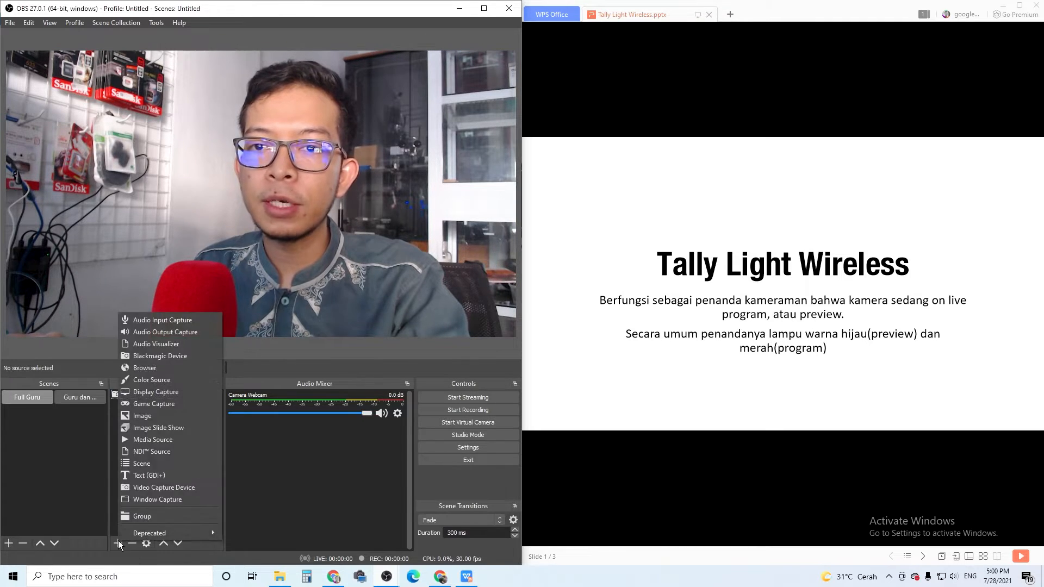
left_click(162, 419)
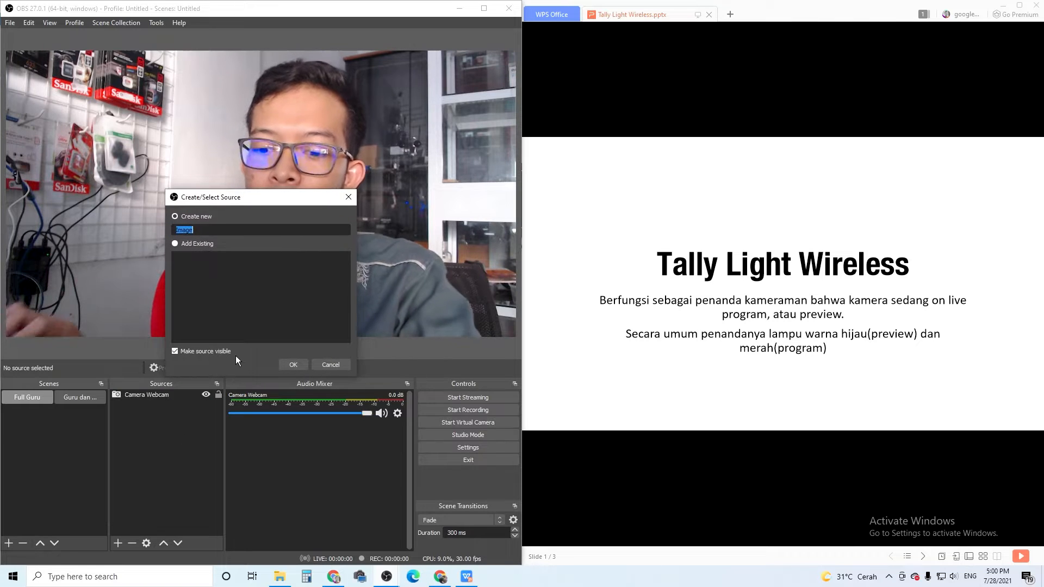
key("Caps_Lock")
type("L")
key("Caps_Lock")
type("ayout")
key("Caps_Lock")
type("G")
key("Caps_Lock")
type("uru")
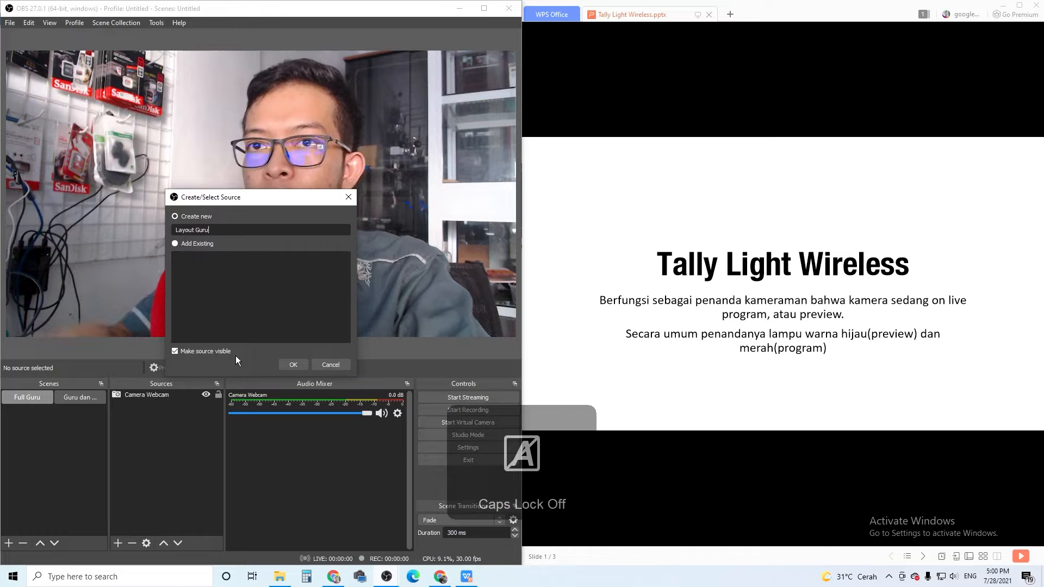
left_click(294, 365)
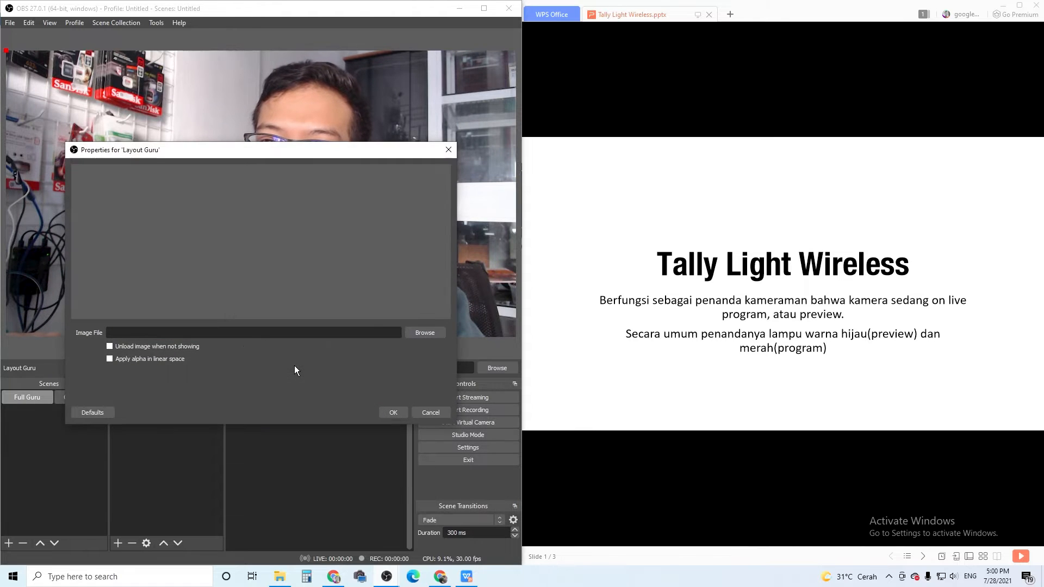
Load "Layout Guru dan Presentasi (2)" from the "Tutorial Membuat Video Pembelajaran Presentasi dan Bisa Buat Streaming Langusung" folder into the Layout Guru image source.
left_click(425, 333)
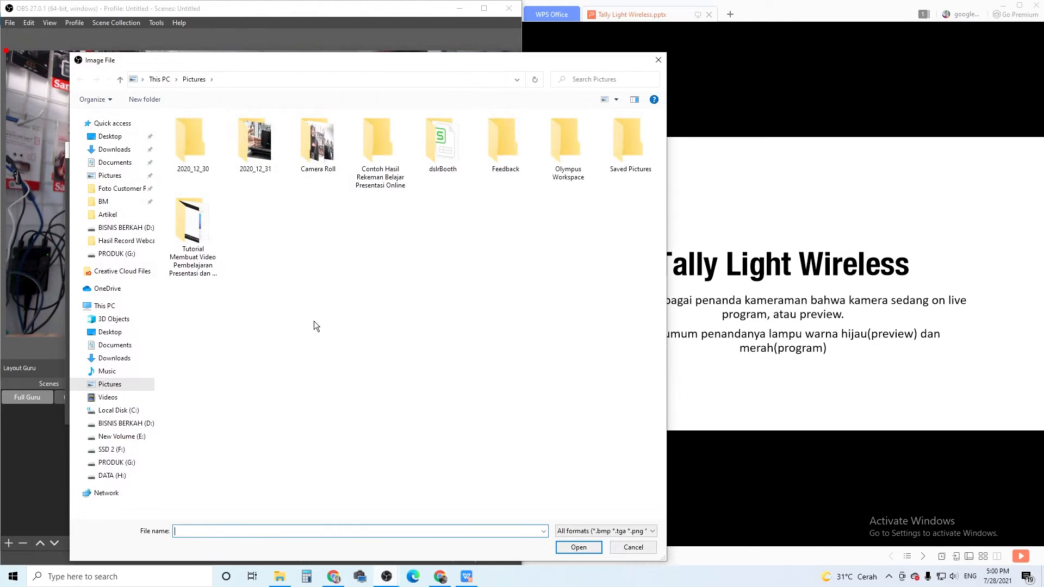
double_click(211, 236)
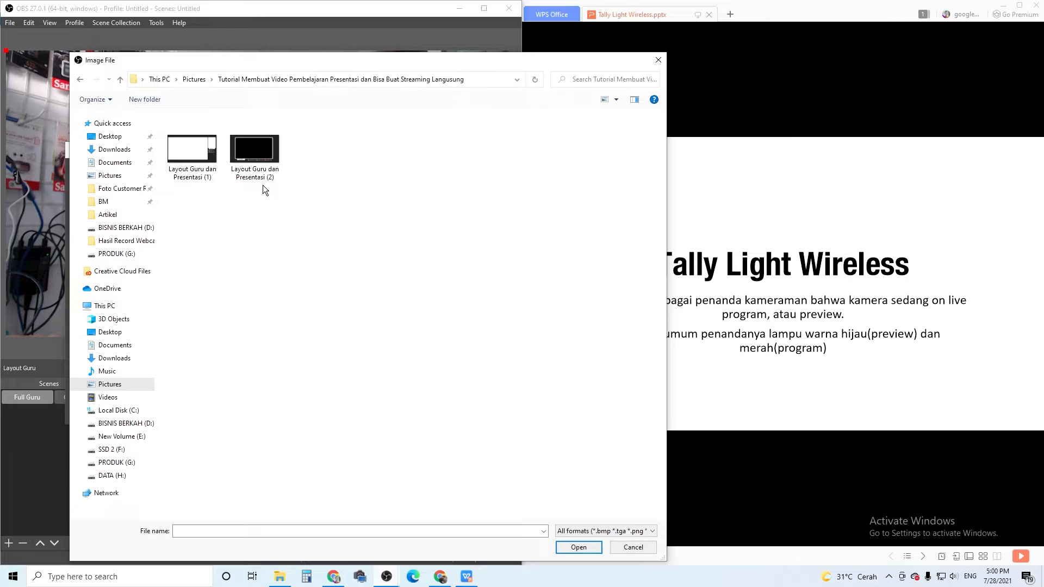
left_click(265, 161)
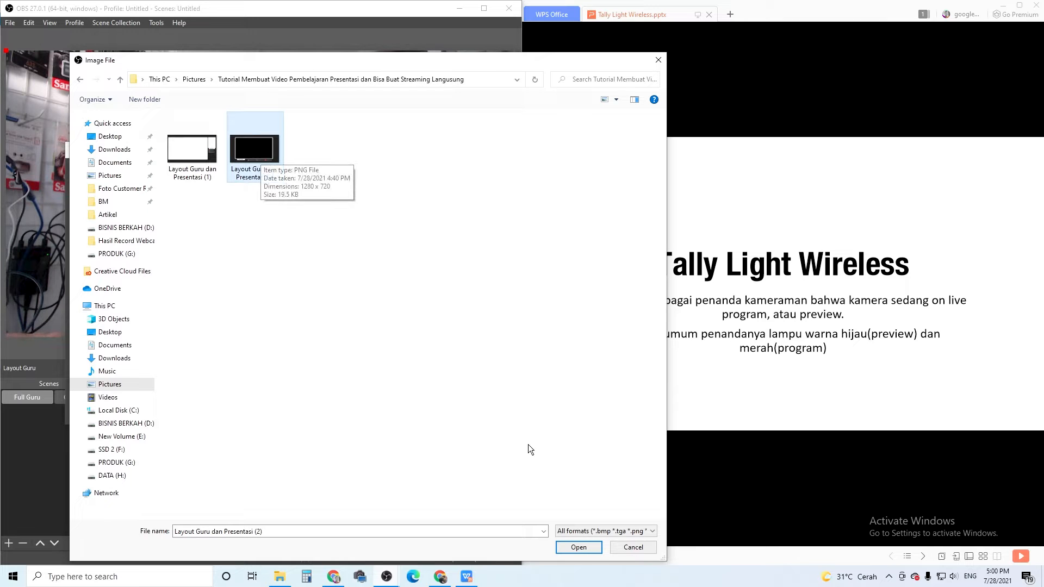
left_click(590, 548)
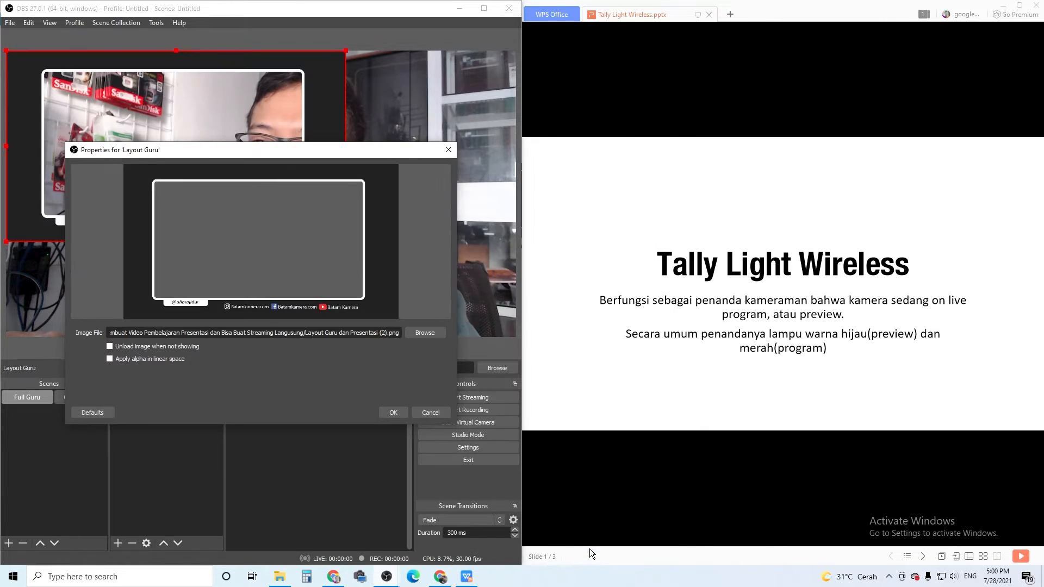
left_click(399, 413)
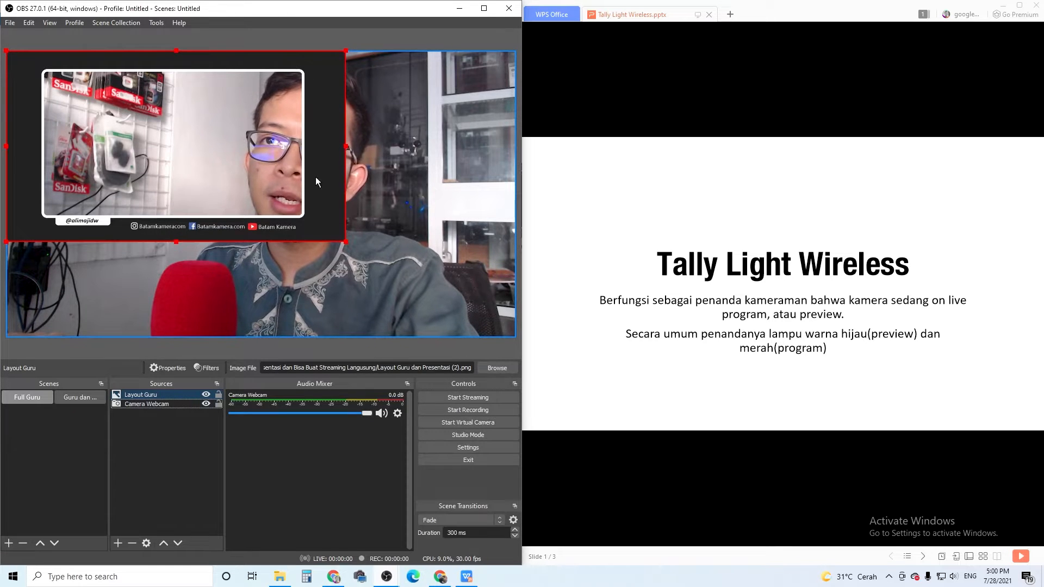
Transform the Layout Guru image with Fit to screen so it fills the Full Guru canvas.
right_click(243, 142)
left_click(172, 410)
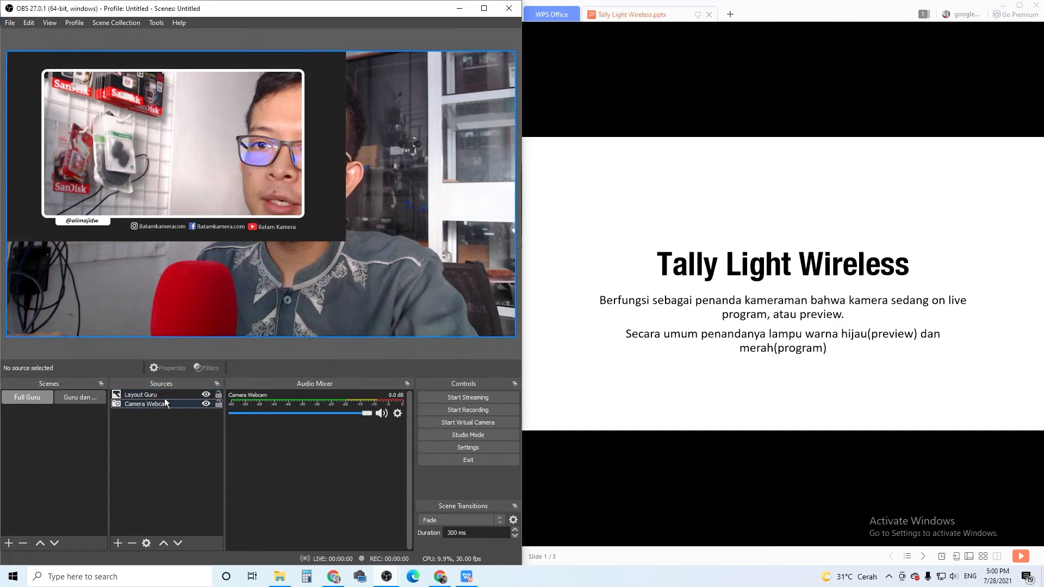
left_click(166, 396)
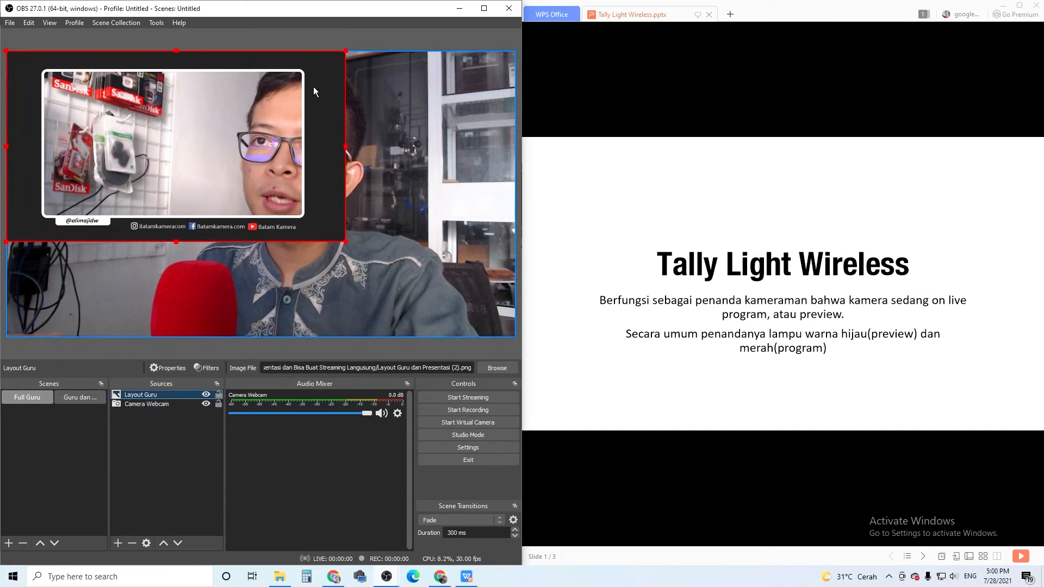
right_click(302, 149)
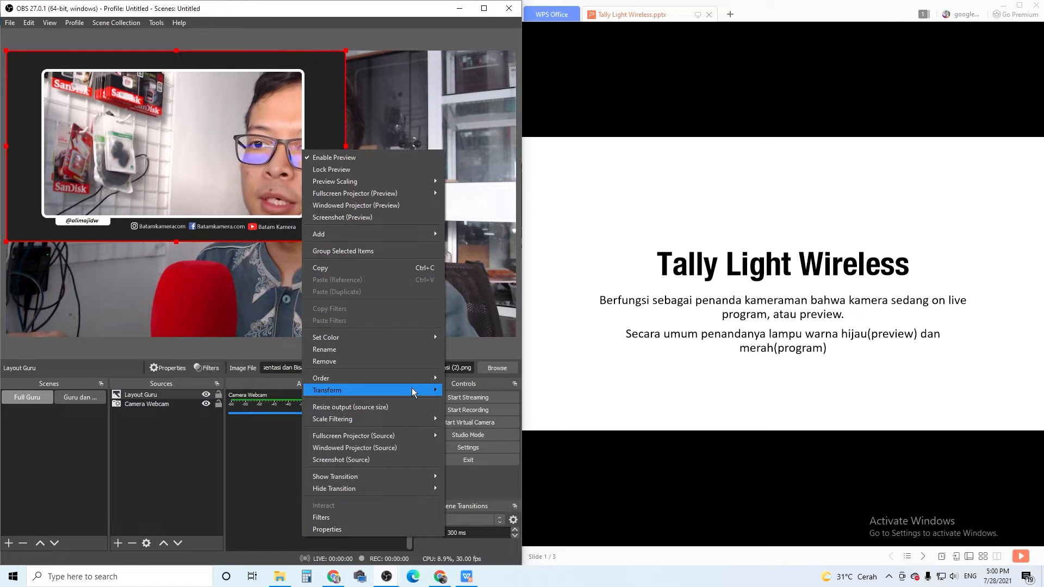
mouse_move(413, 388)
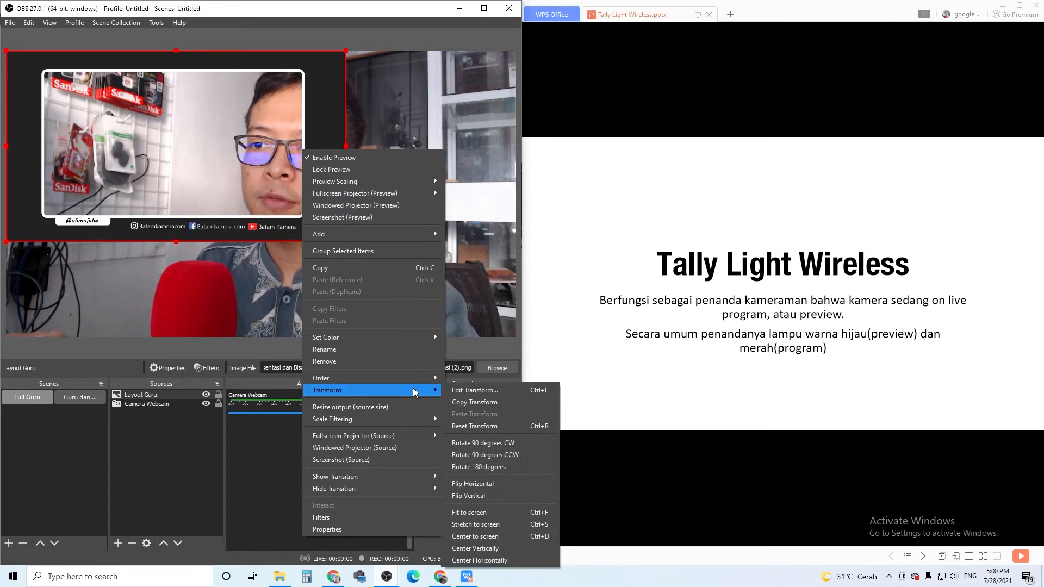
left_click(491, 513)
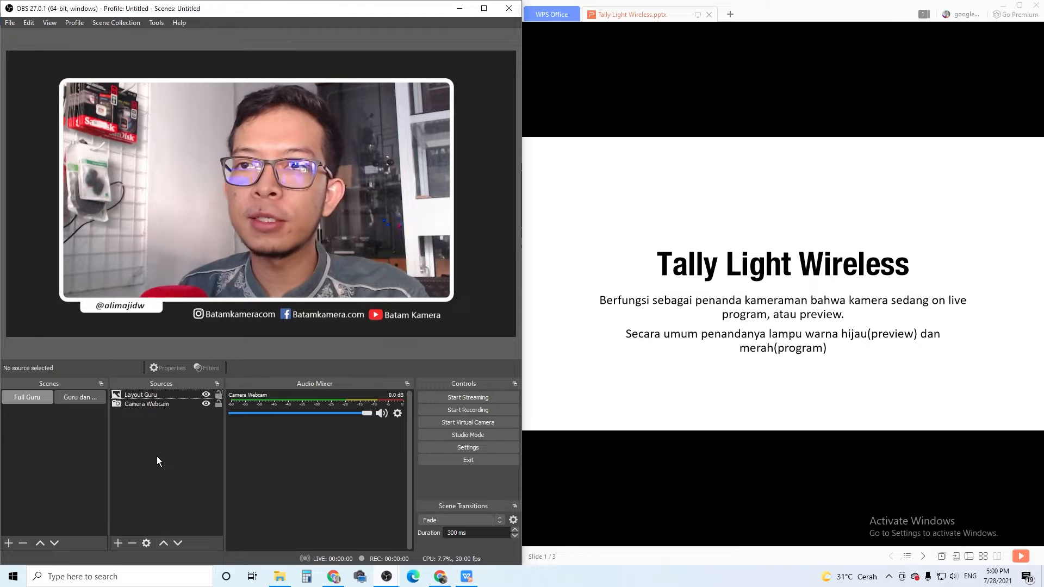
Add the existing Camera Webcam video capture source to the Guru dan Materi scene.
left_click(90, 400)
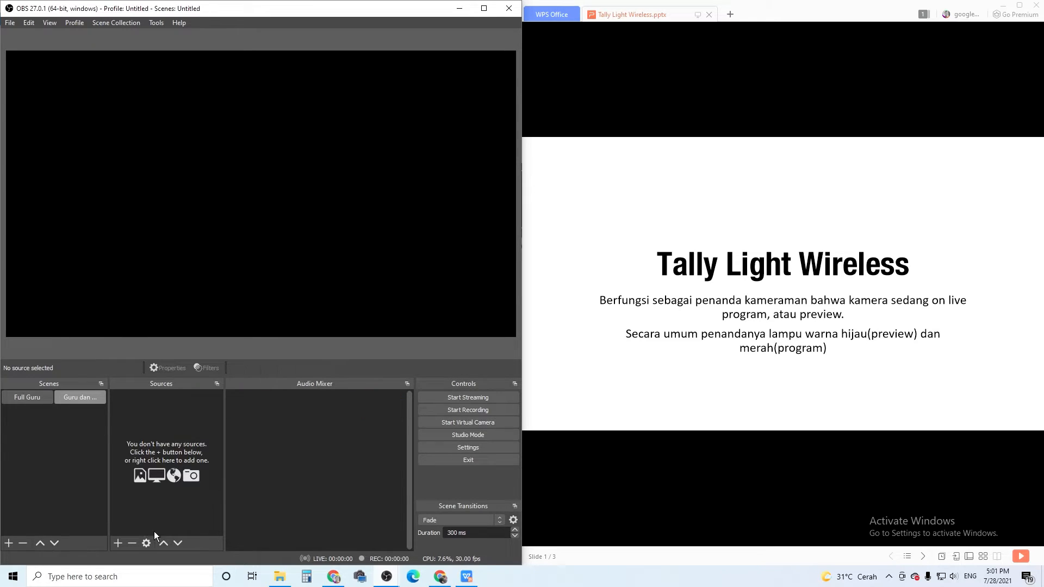
left_click(118, 544)
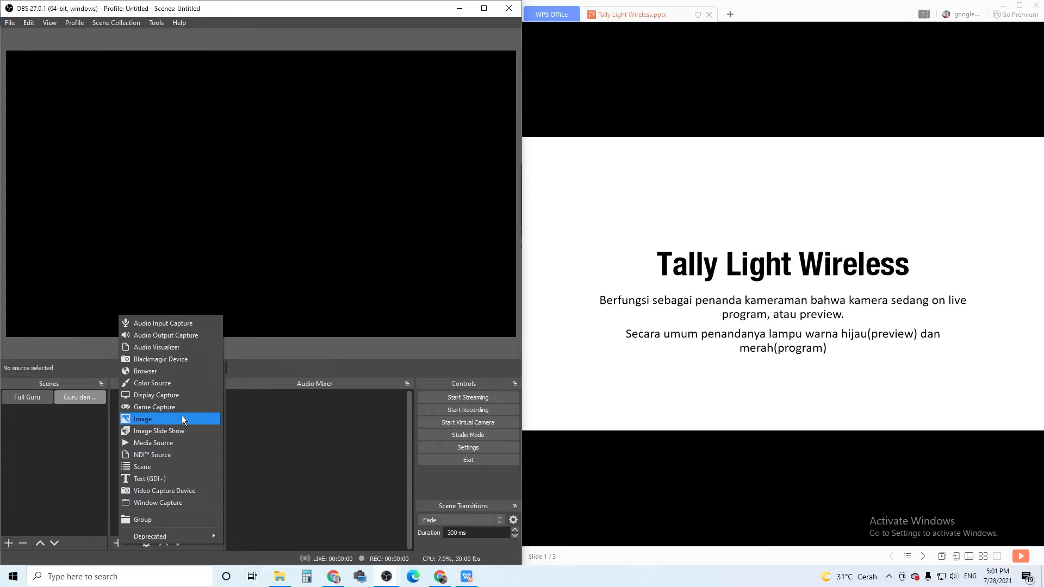
left_click(188, 490)
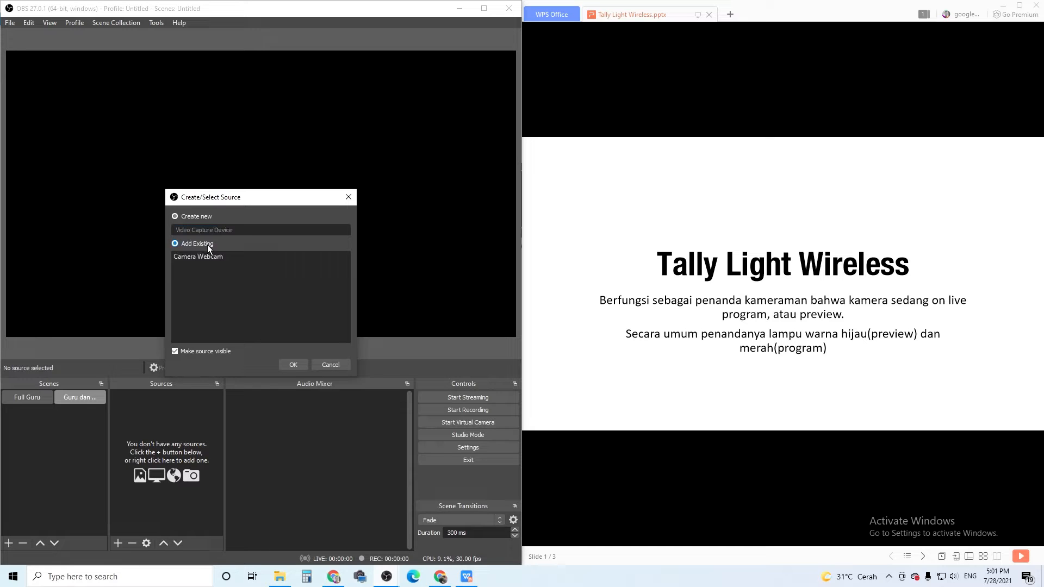
left_click(207, 254)
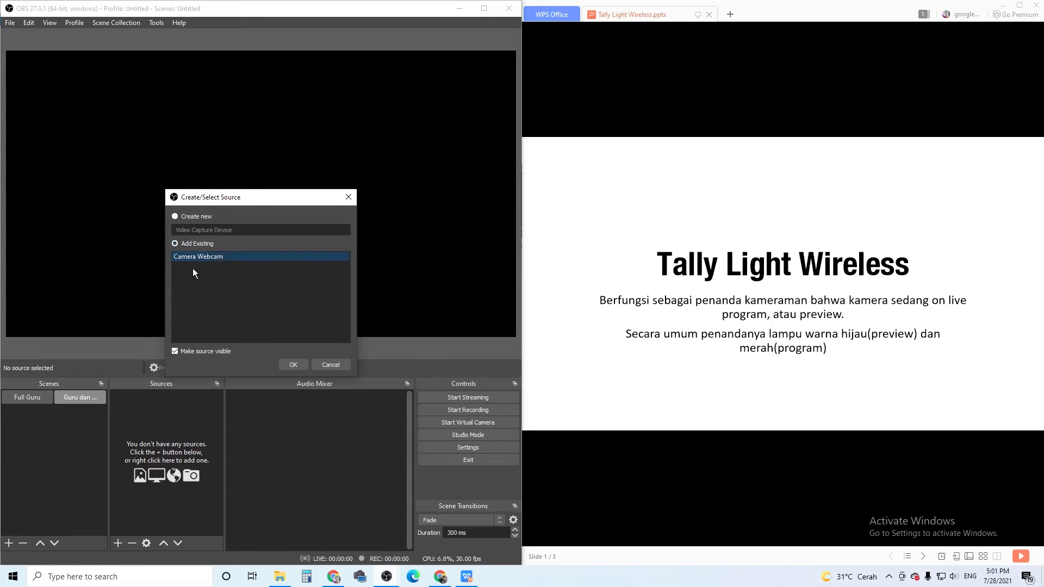
left_click(303, 365)
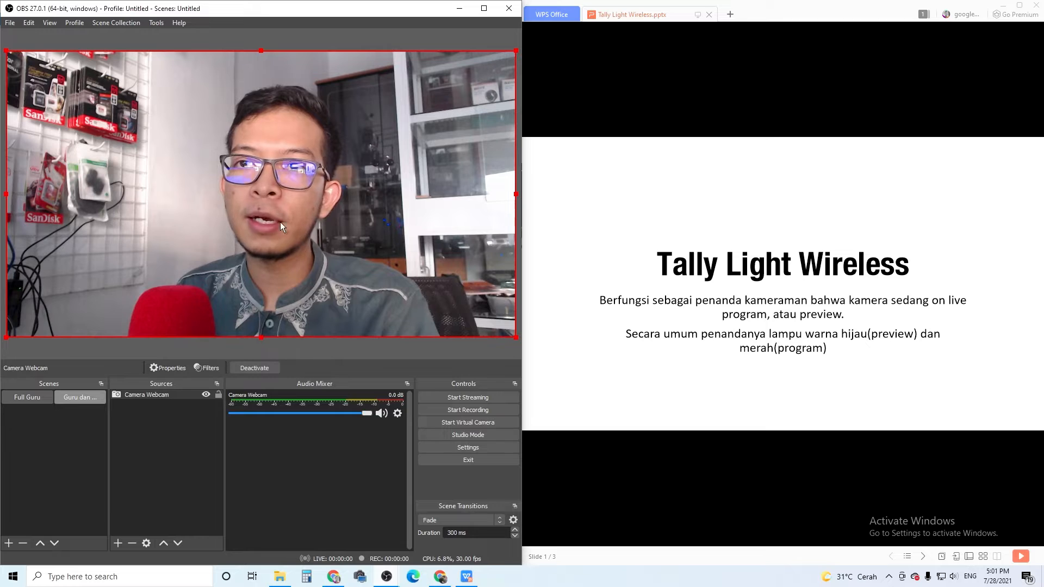
Add a new Image source named "Layout Materi dan Guru" to the Guru dan Materi scene.
left_click(117, 543)
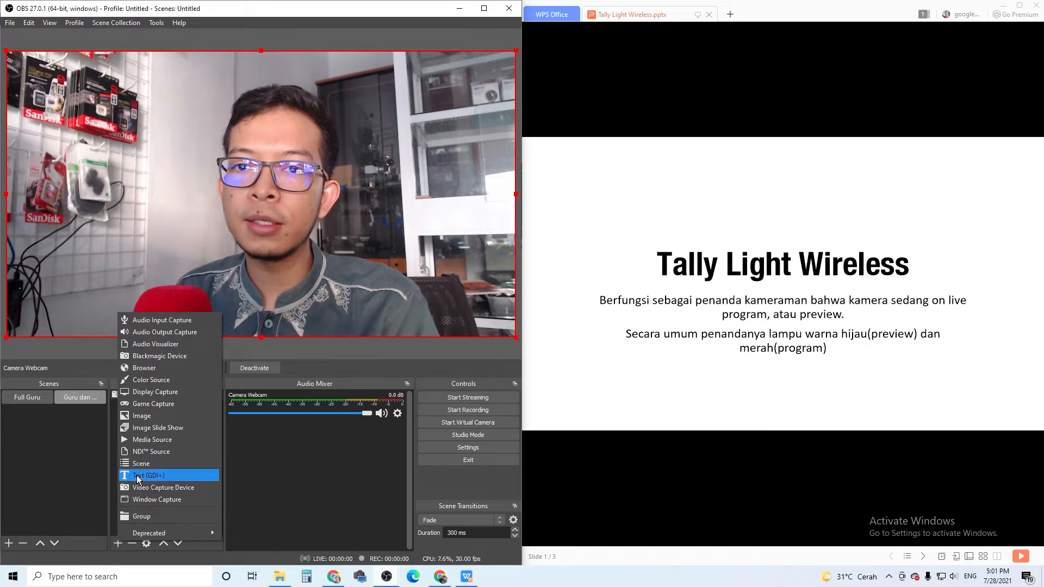
left_click(152, 416)
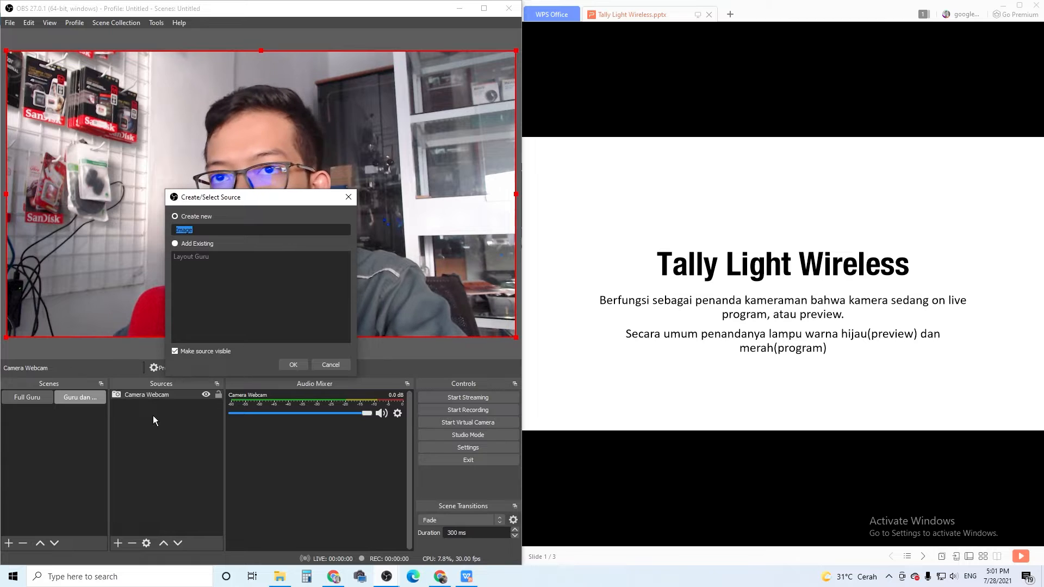
key("Caps_Lock")
type("G")
key("Caps_Lock")
type("ambar")
key("BackSpace")
key("BackSpace")
key("BackSpace")
key("BackSpace")
key("BackSpace")
key("BackSpace")
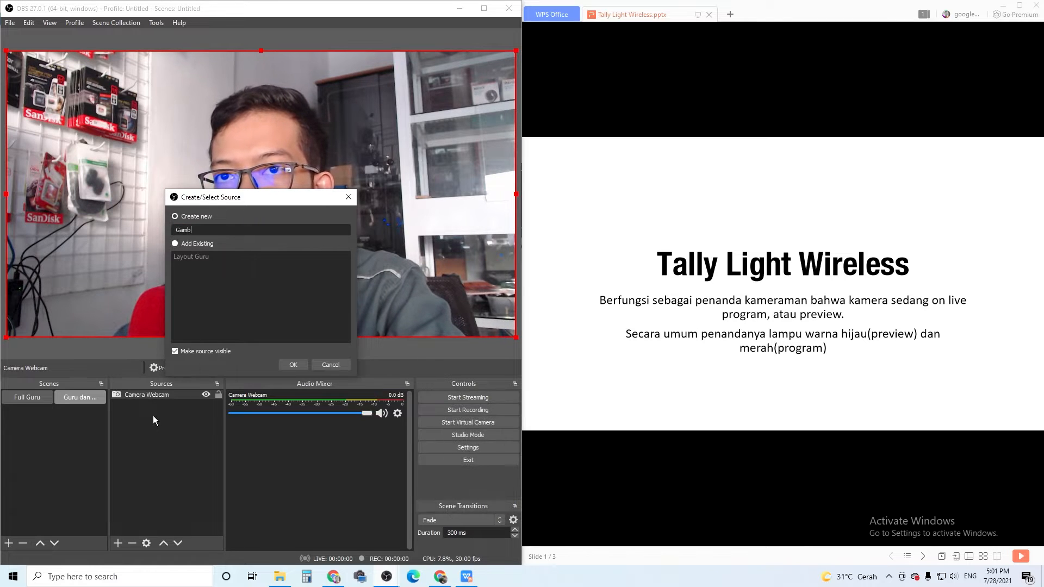
key("Caps_Lock")
type("L")
key("Caps_Lock")
type("ayout ")
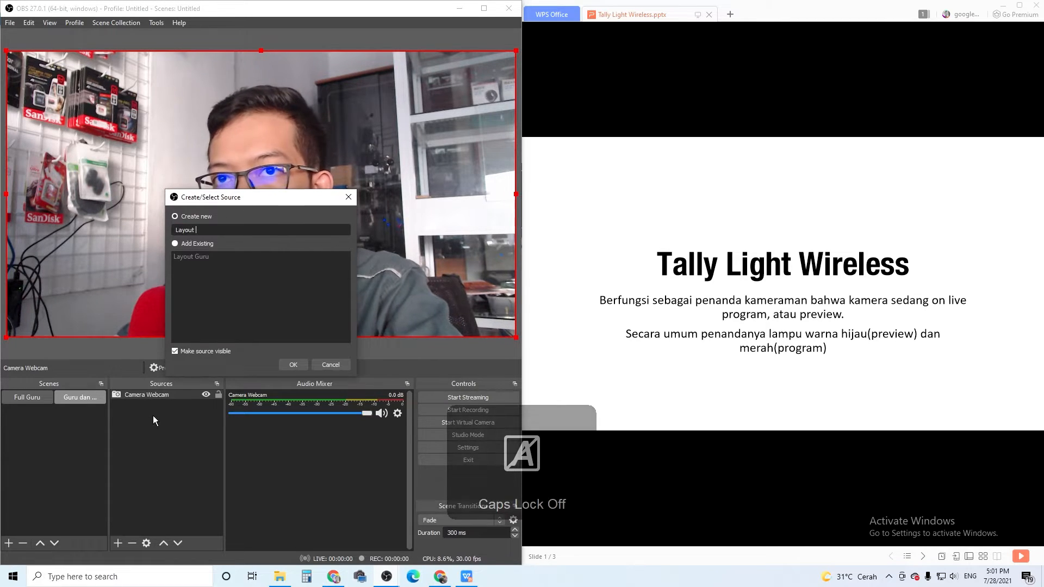
type("Materi dan")
key("Caps_Lock")
type("G")
key("Caps_Lock")
type("uru")
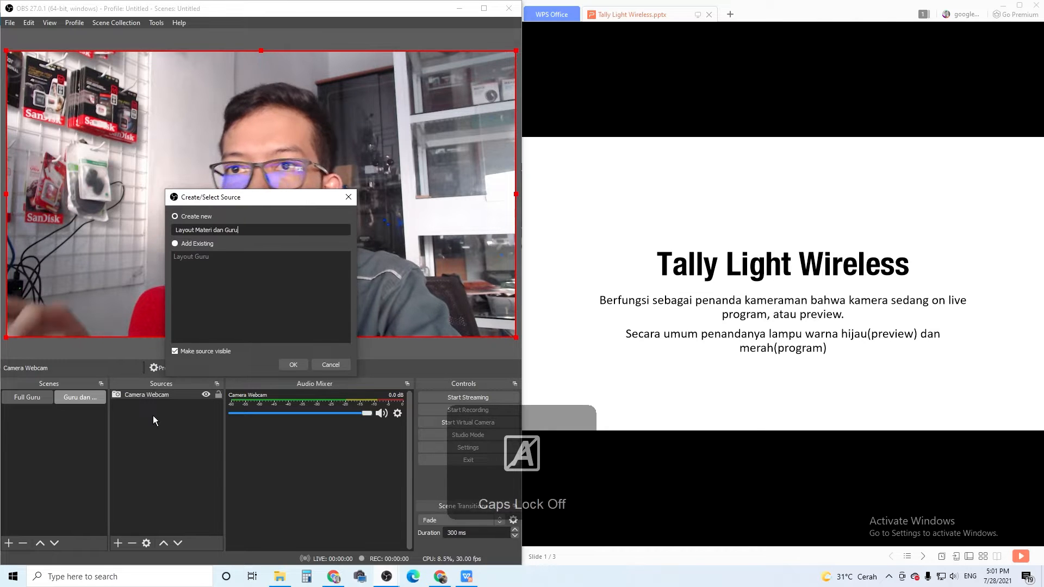
left_click(289, 363)
Load the image file "Layout Guru dan Presentasi (1)" into the Layout Materi dan Guru source.
left_click(429, 330)
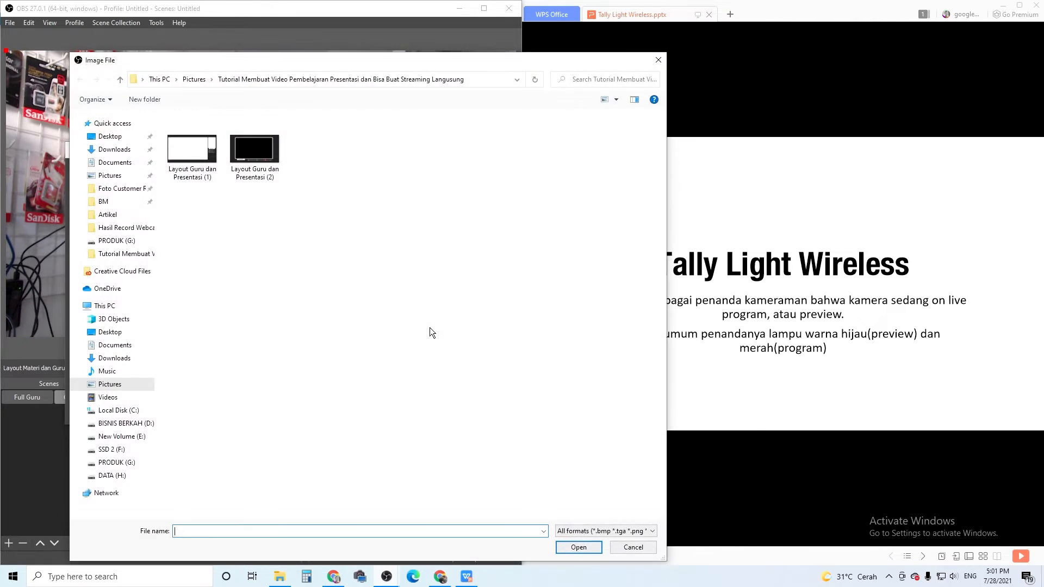
double_click(200, 154)
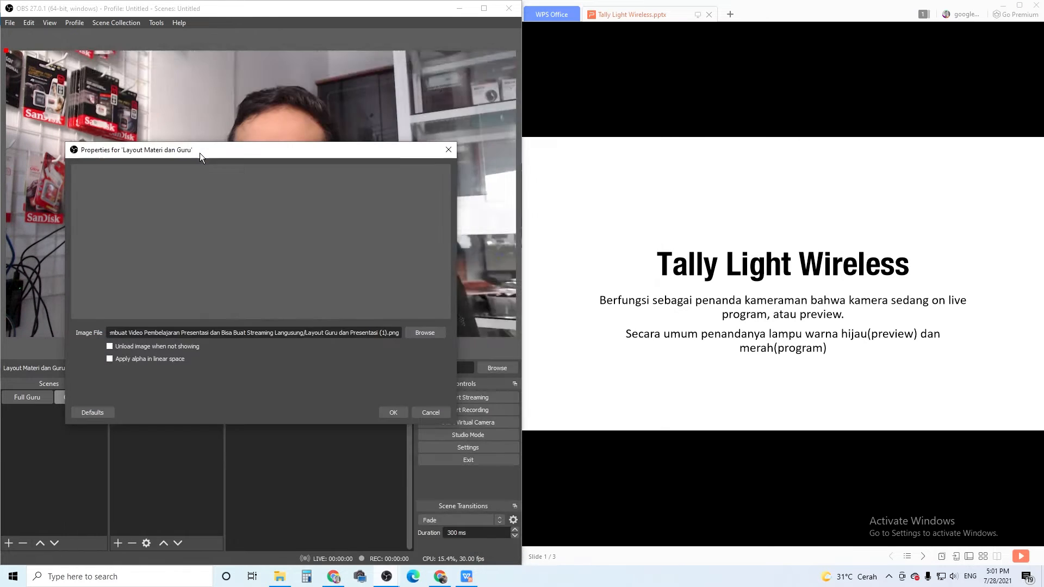
left_click(393, 413)
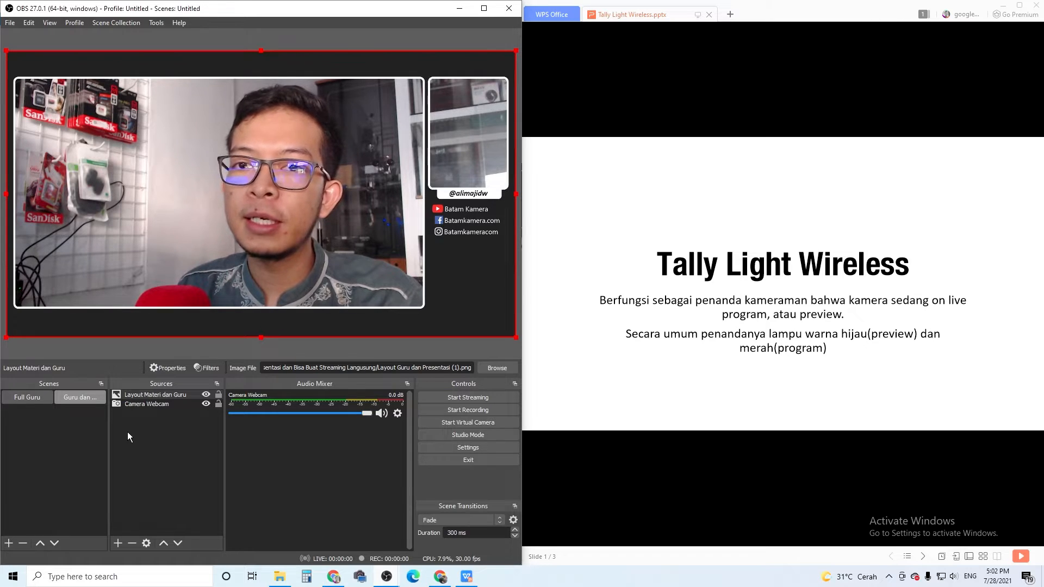
Shrink the Camera Webcam source and position it so the presenter sits inside the small portrait frame of the layout.
left_click(156, 405)
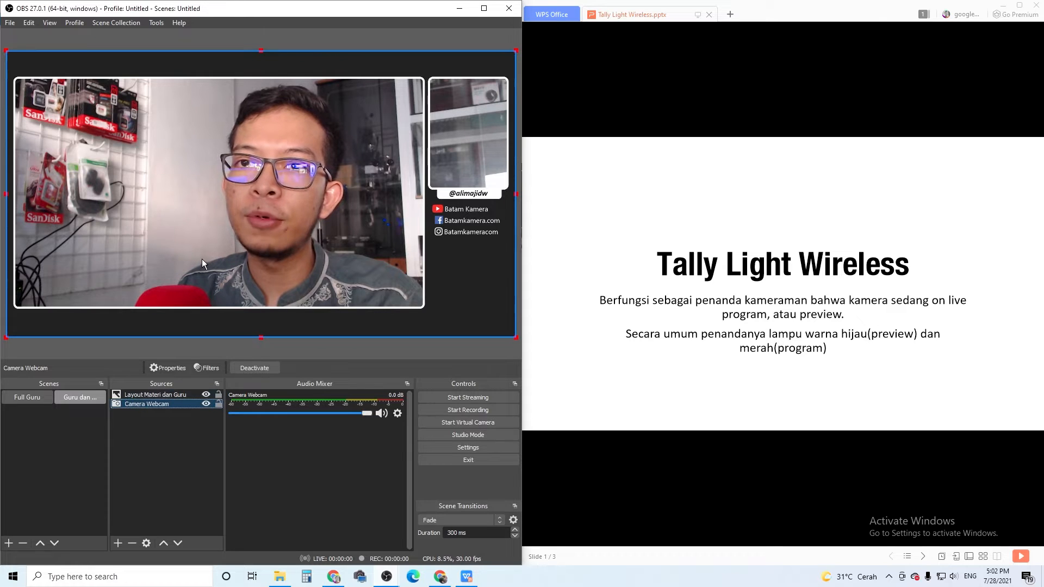
left_click_drag(184, 247, 235, 224)
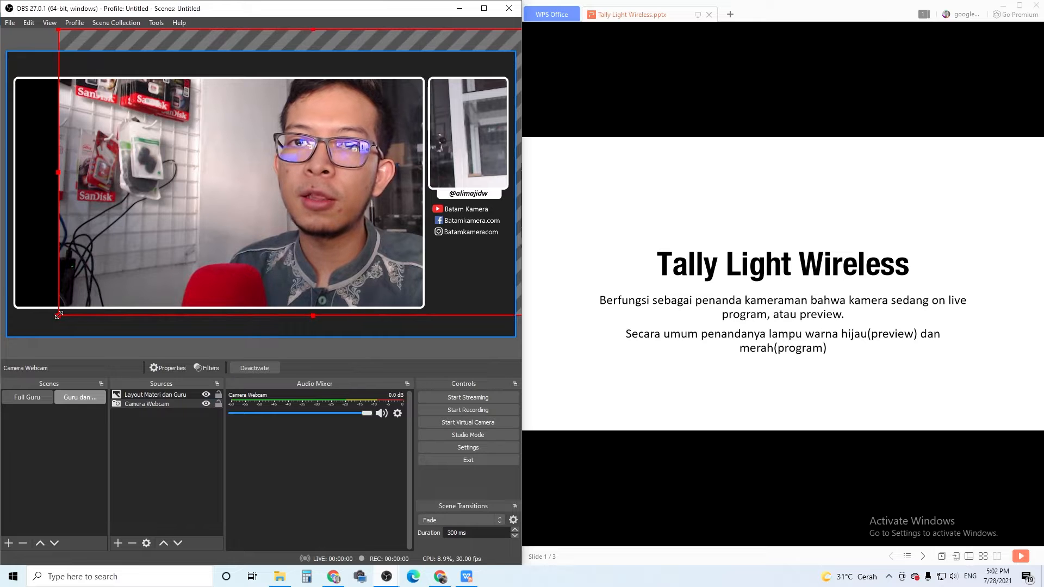
left_click_drag(58, 316, 276, 193)
left_click_drag(338, 150, 275, 210)
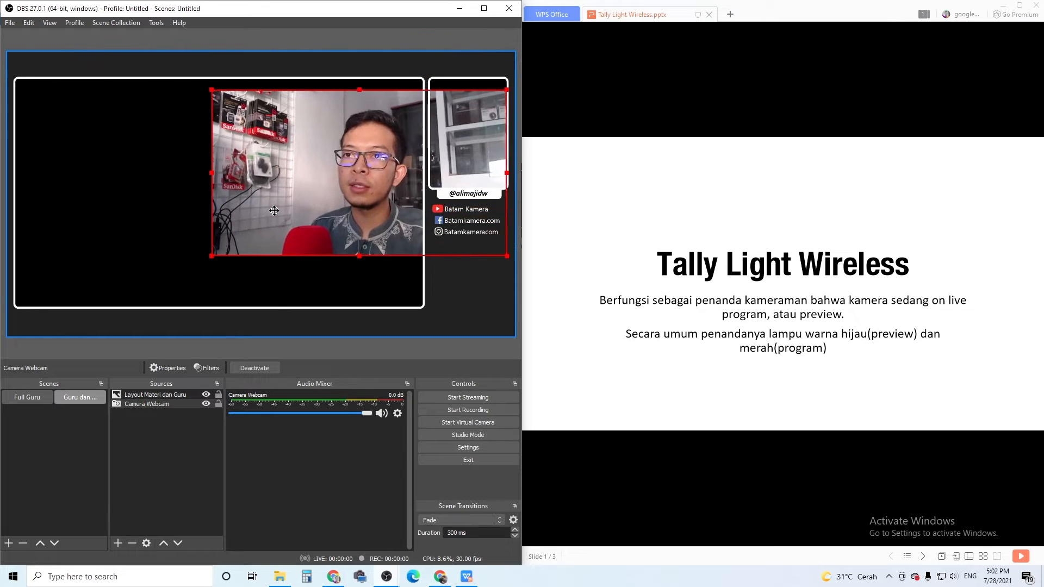
left_click_drag(208, 256, 395, 176)
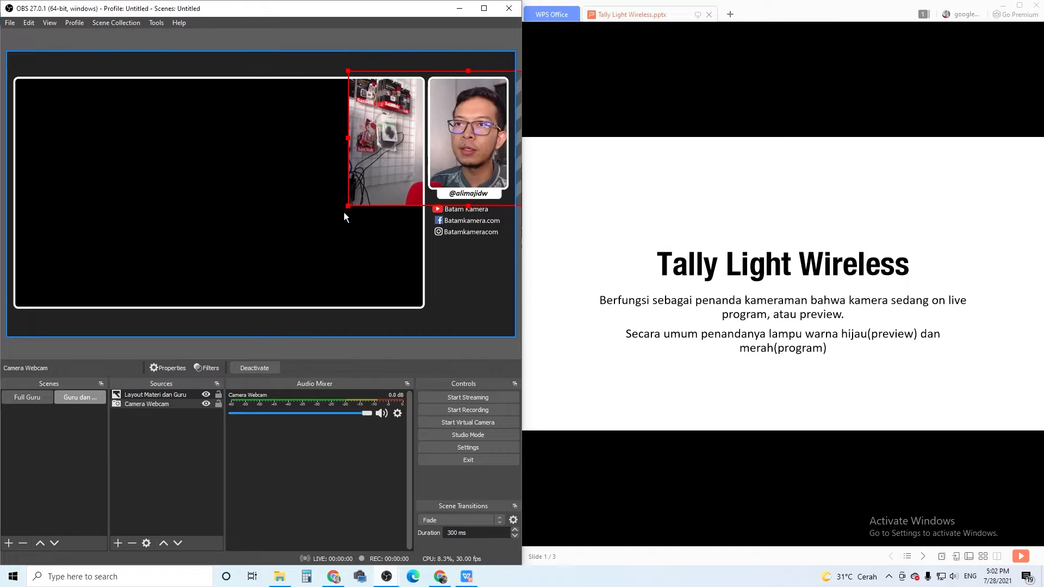
left_click_drag(347, 206, 375, 181)
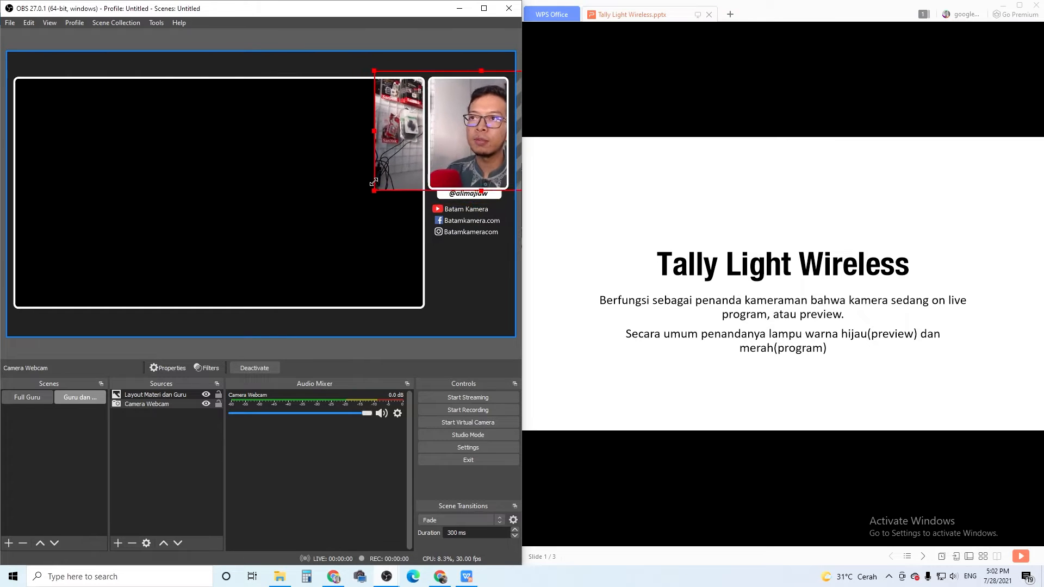
left_click_drag(444, 162, 423, 160)
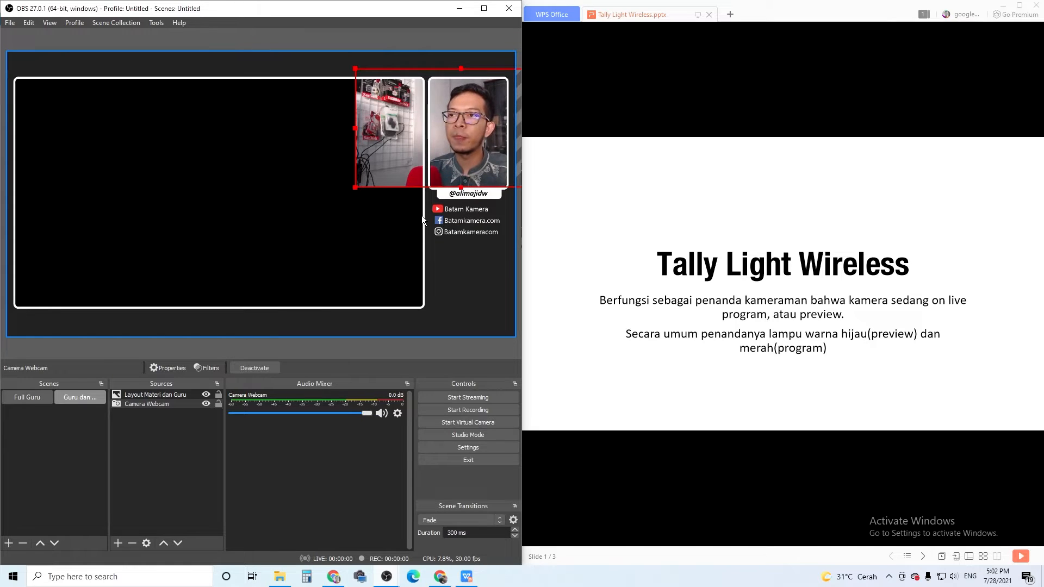
left_click(189, 445)
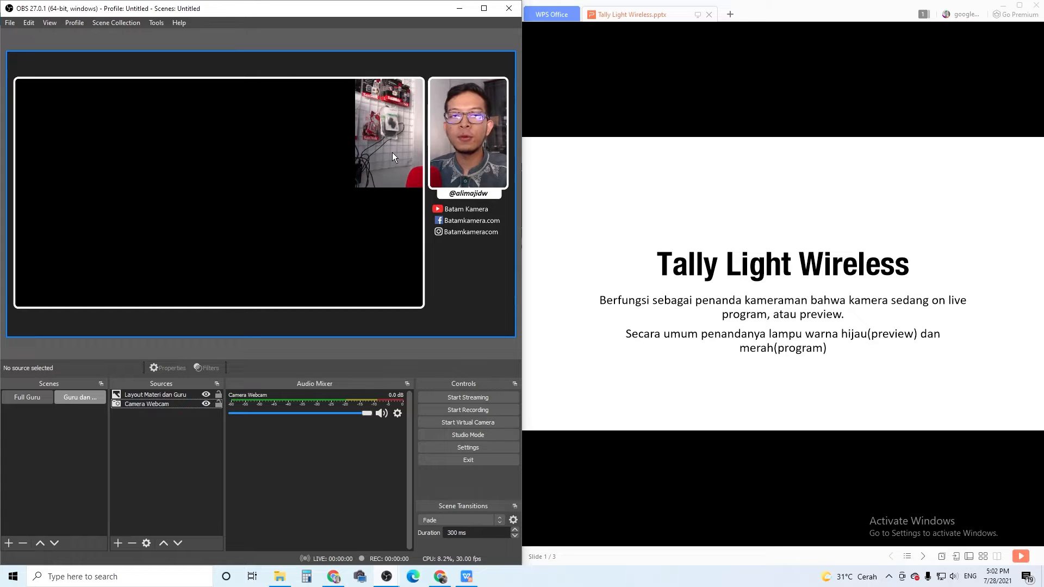
Crop the left side of the Camera Webcam source up to the gap between the large frame and the portrait frame.
left_click(169, 405)
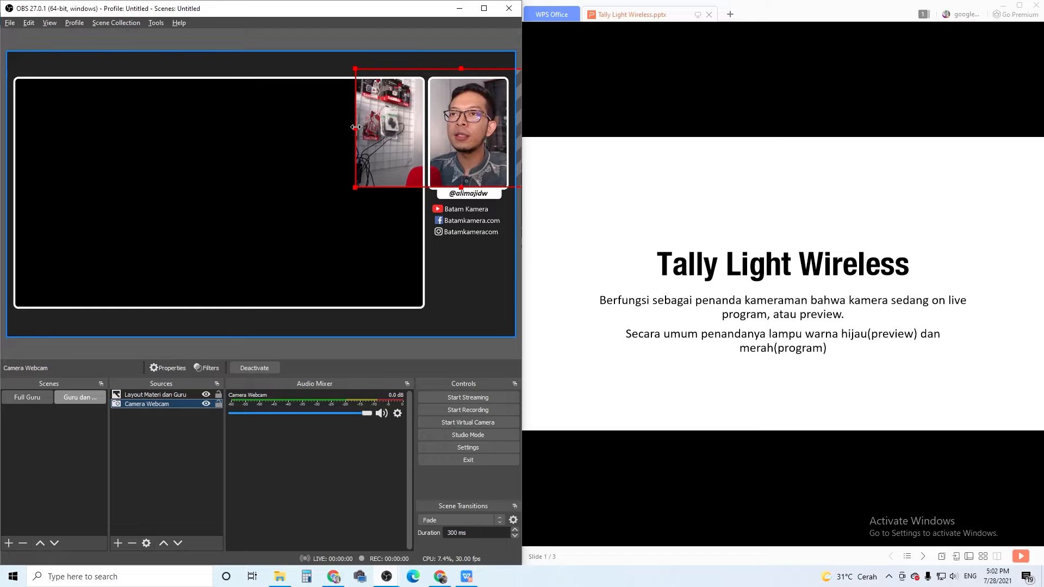
left_click_drag(355, 127, 425, 130)
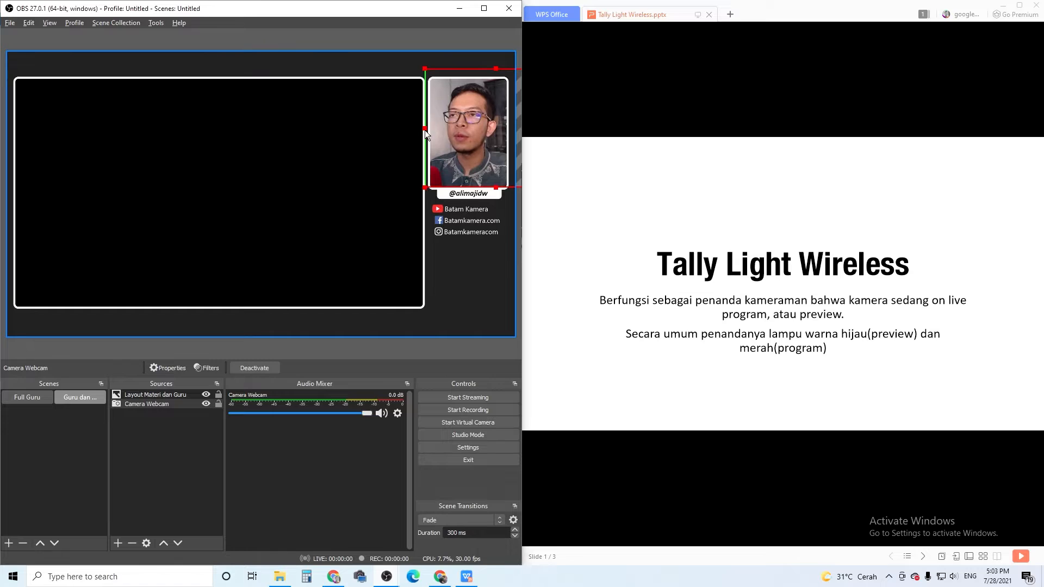
left_click(211, 448)
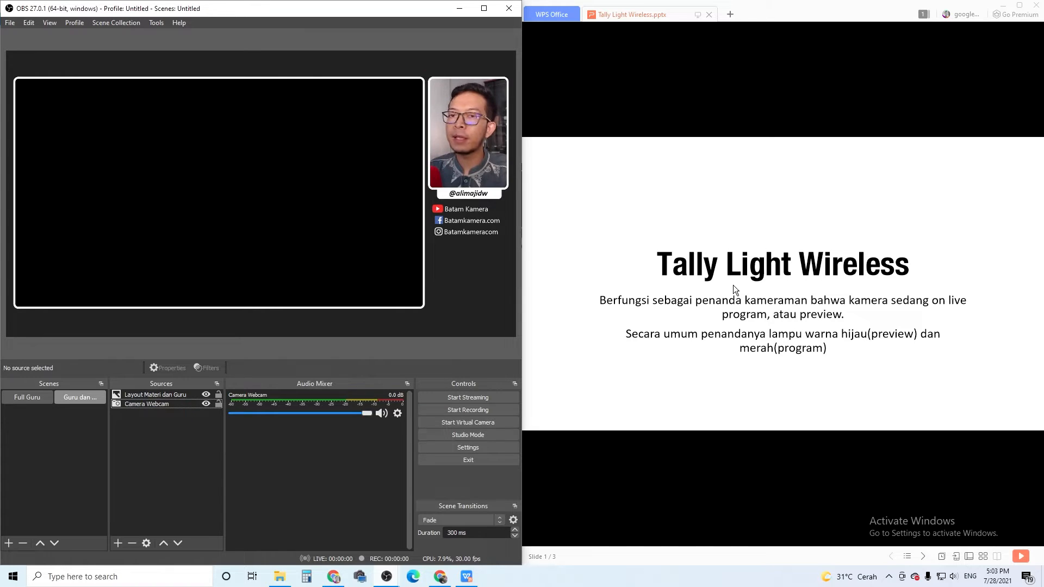
Add a new Window Capture source named "WPS Materi" that captures the Tally Light Wireless.pptx WPS Office window.
left_click(256, 179)
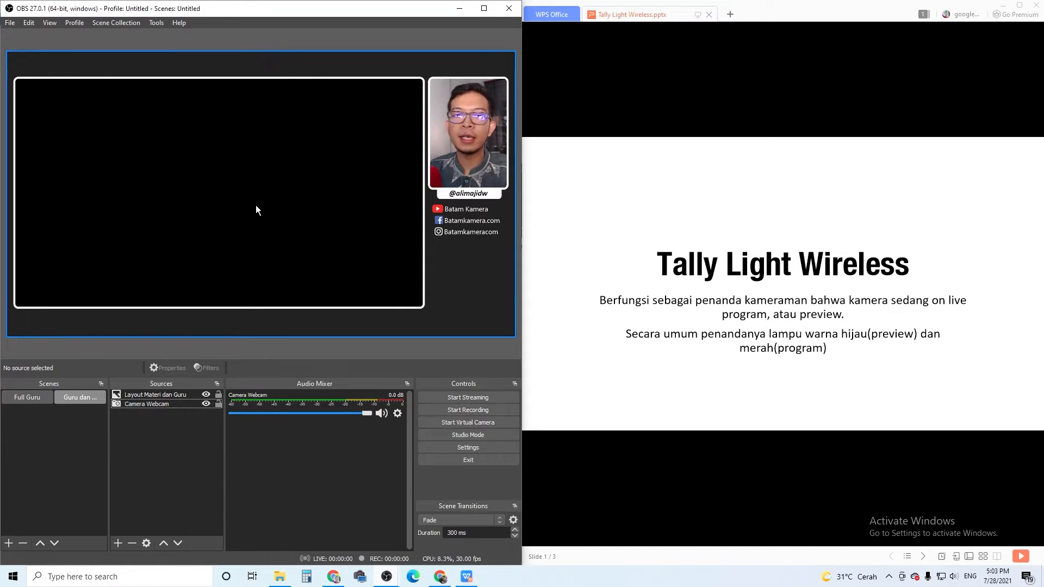
left_click(118, 544)
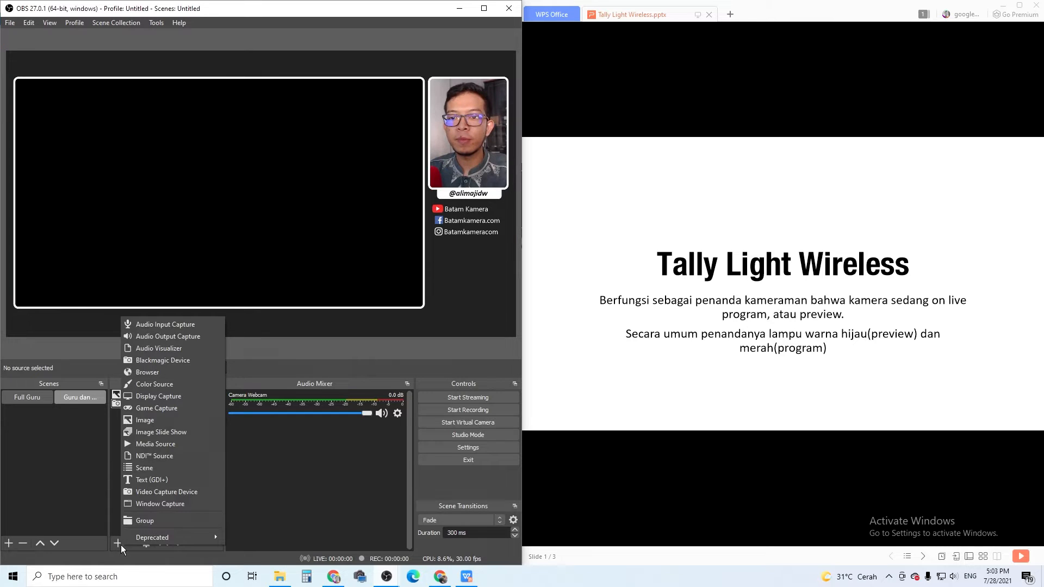
left_click(93, 396)
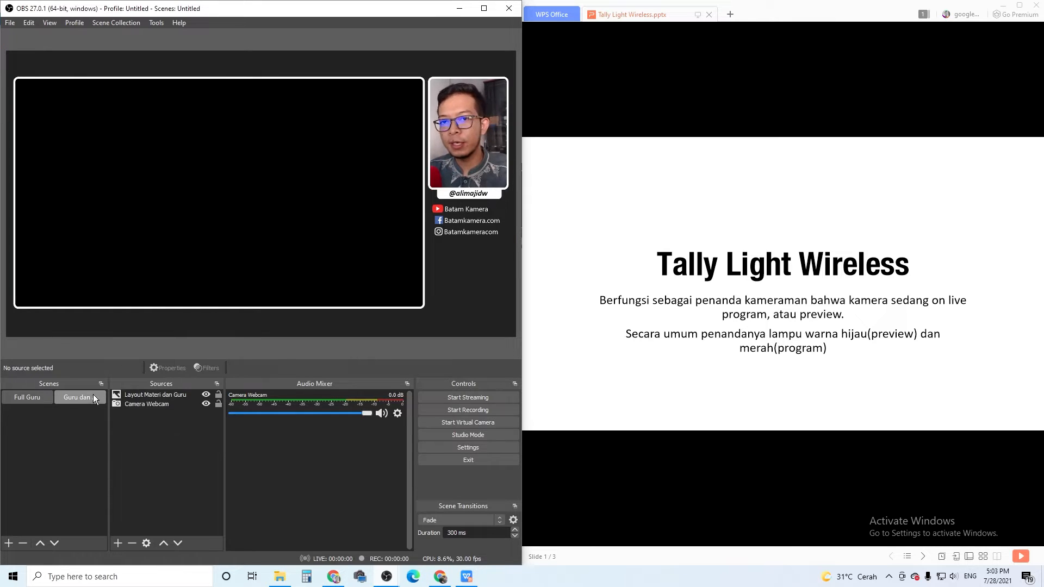
left_click(122, 541)
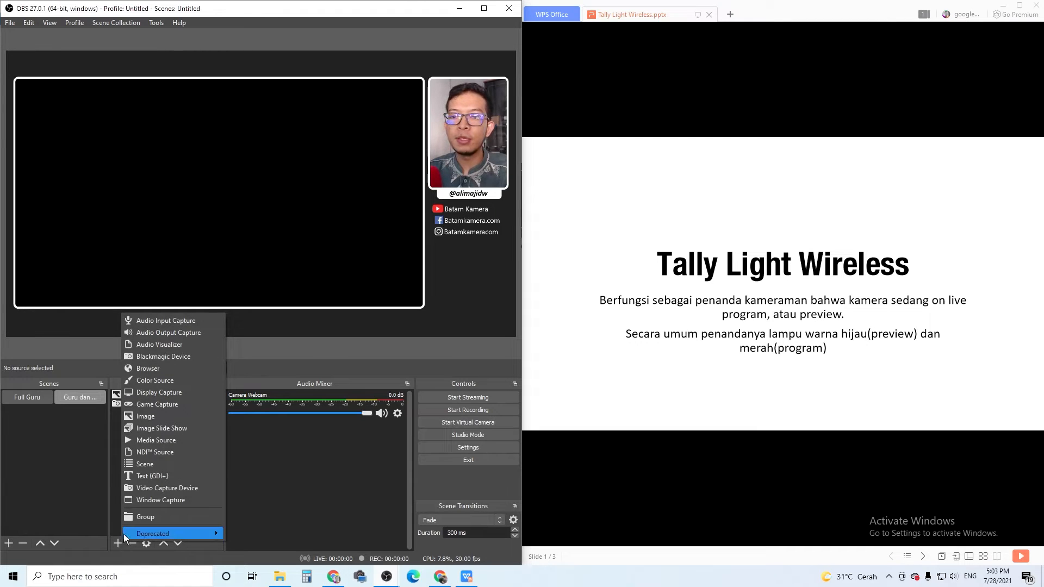
left_click(182, 500)
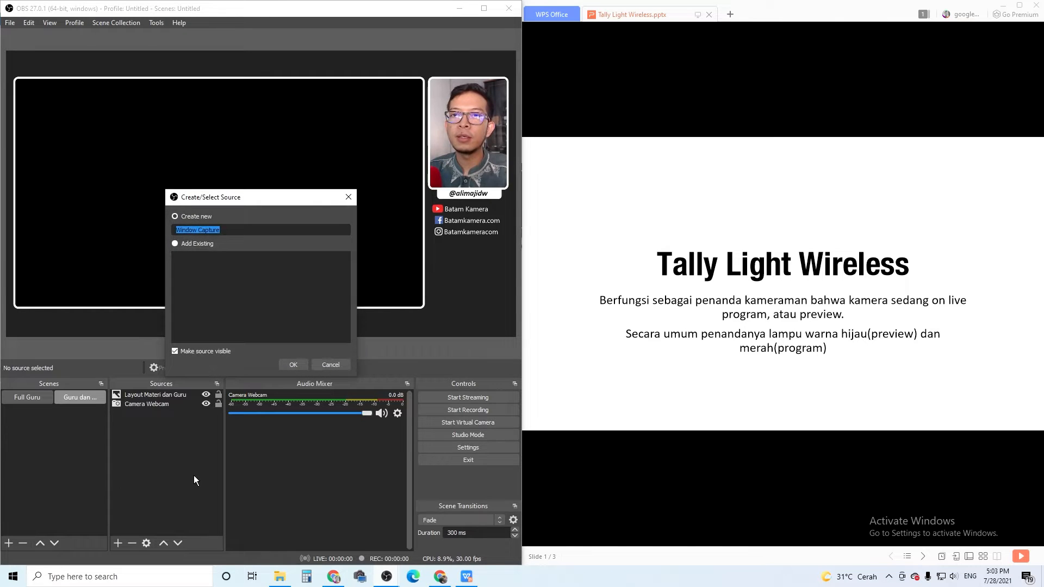
key("Caps_Lock")
type("W")
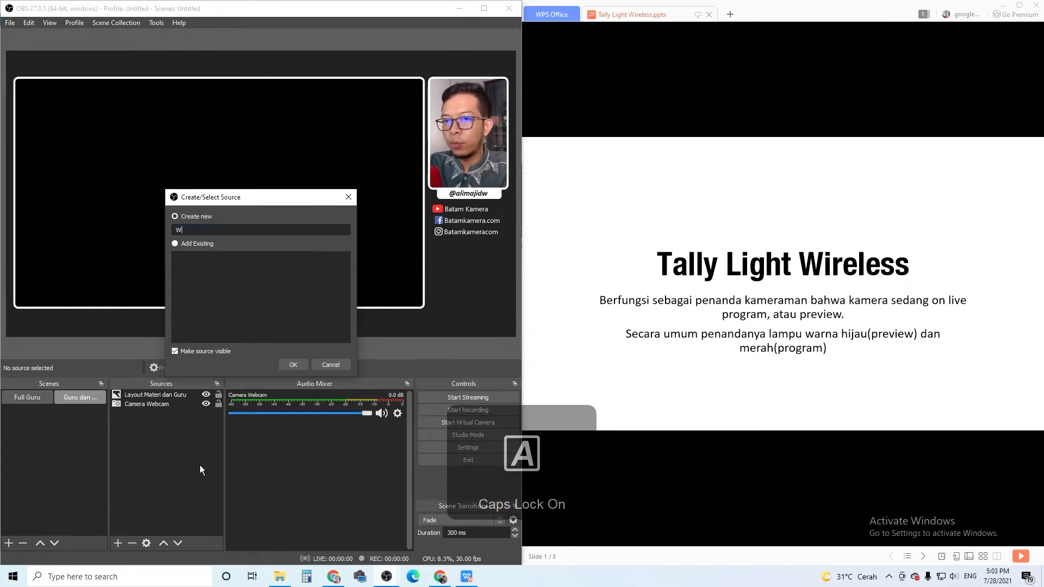
type("PS M")
key("Caps_Lock")
type("ateri")
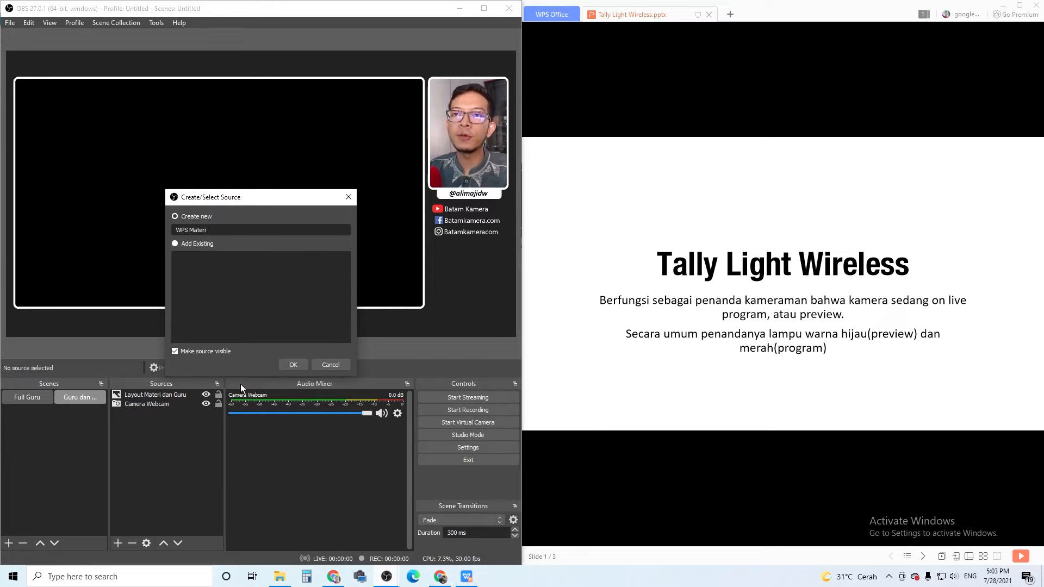
left_click(297, 363)
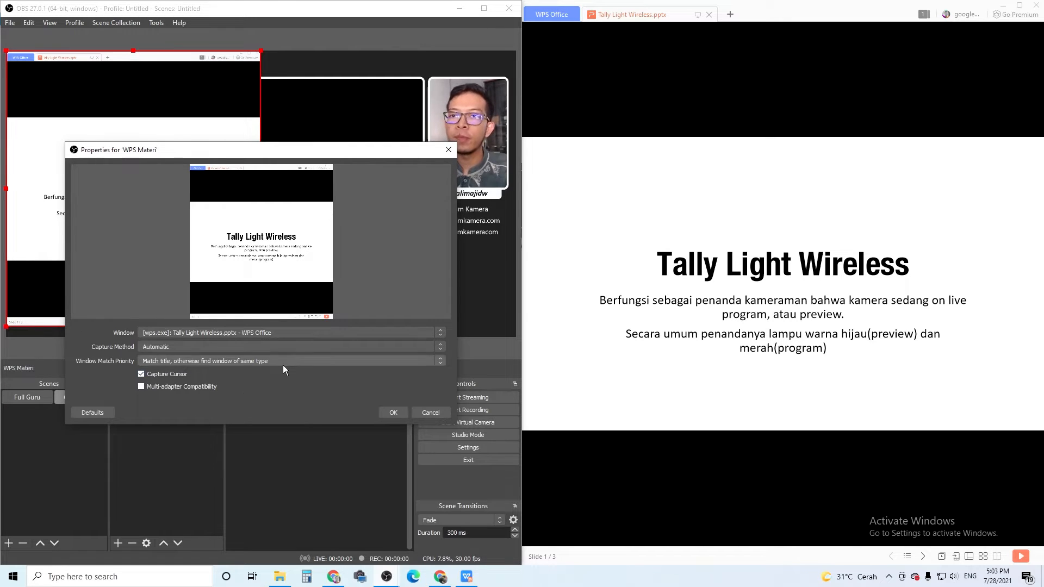
left_click(391, 413)
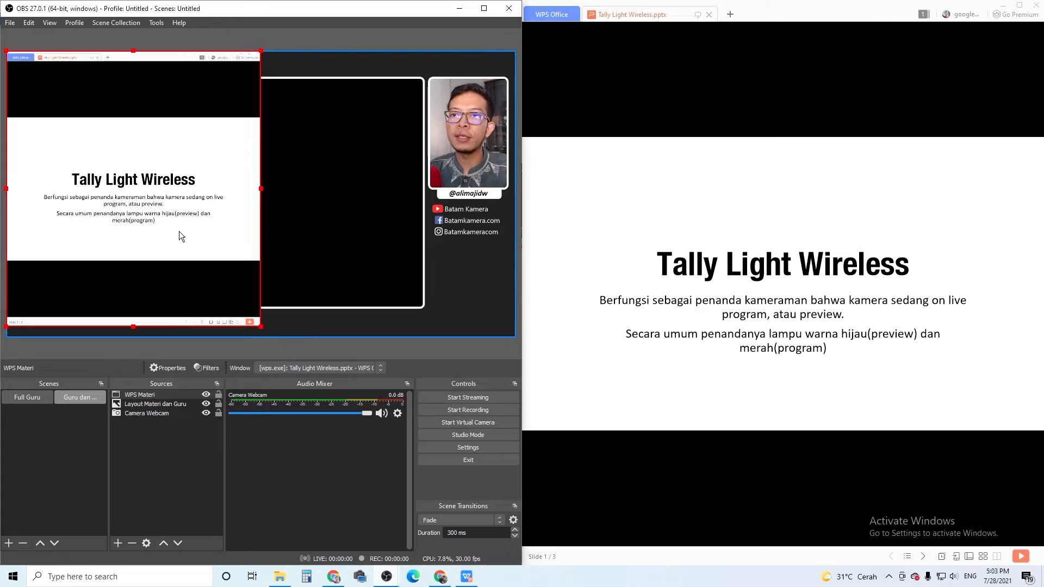
Move the WPS Materi capture horizontally over the layout's large presentation frame.
left_click_drag(180, 214, 246, 210)
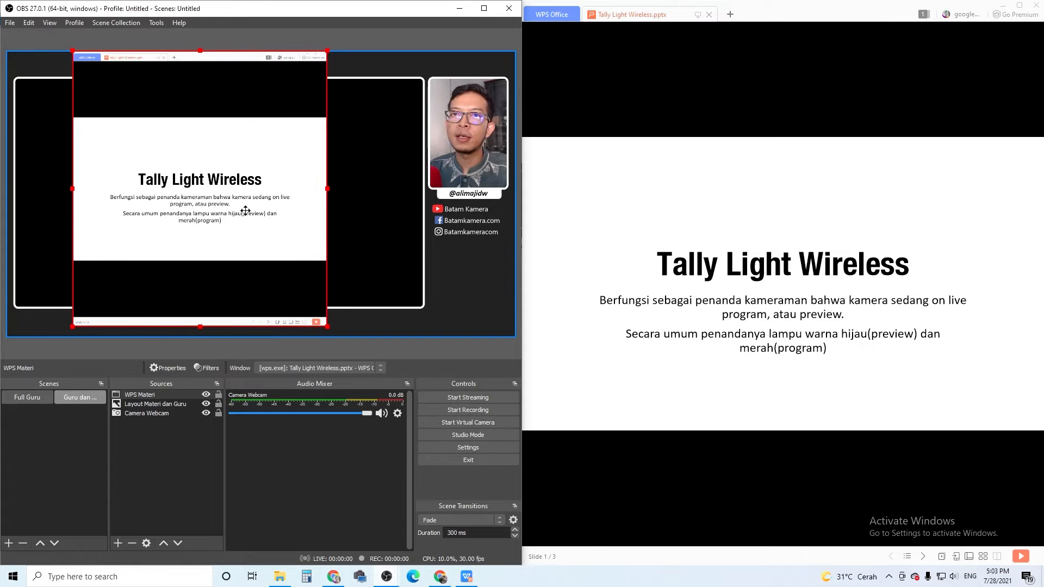
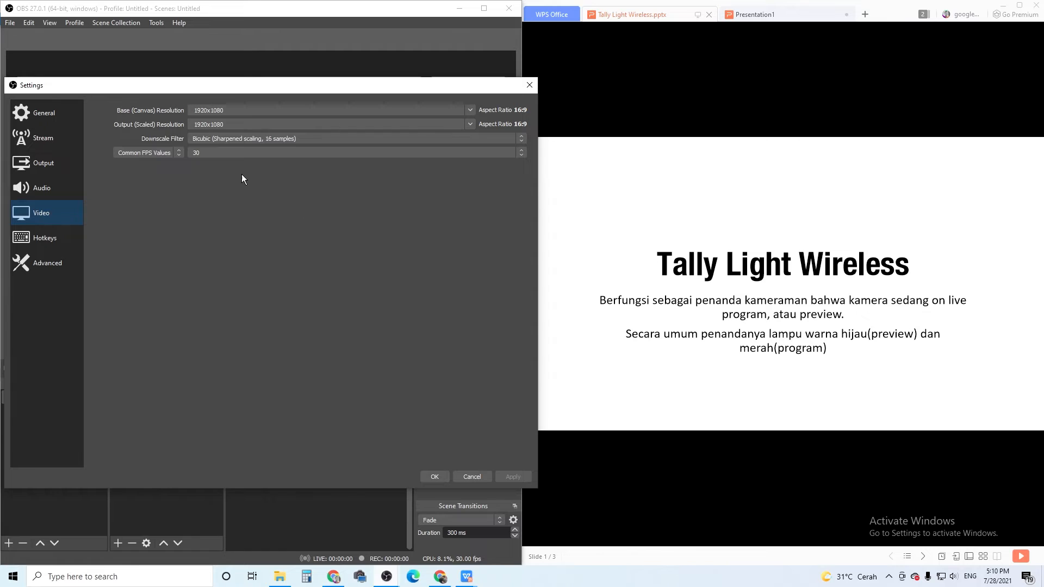
Review the recording path, quality and format in the output settings, and close the settings.
left_click(53, 167)
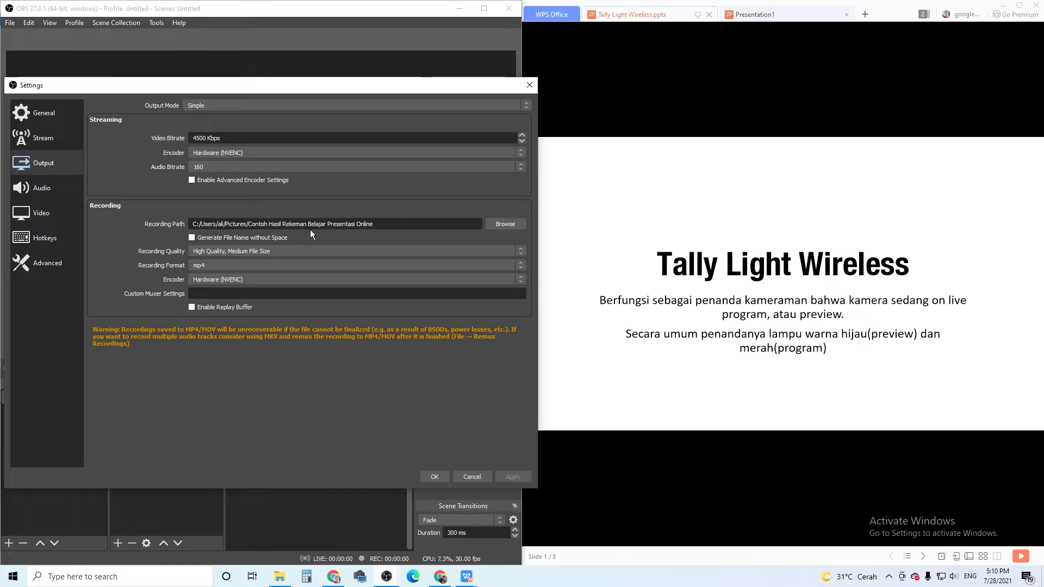
left_click(442, 477)
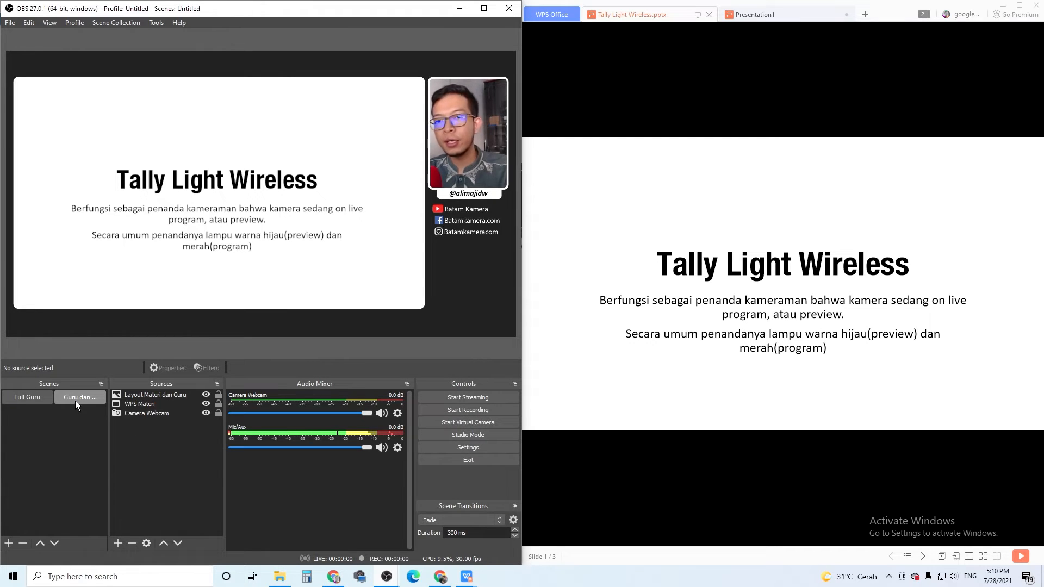
Record a sample video starting in the Full Guru scene, return to Full Guru from the presentation scene, and stop recording.
left_click(45, 392)
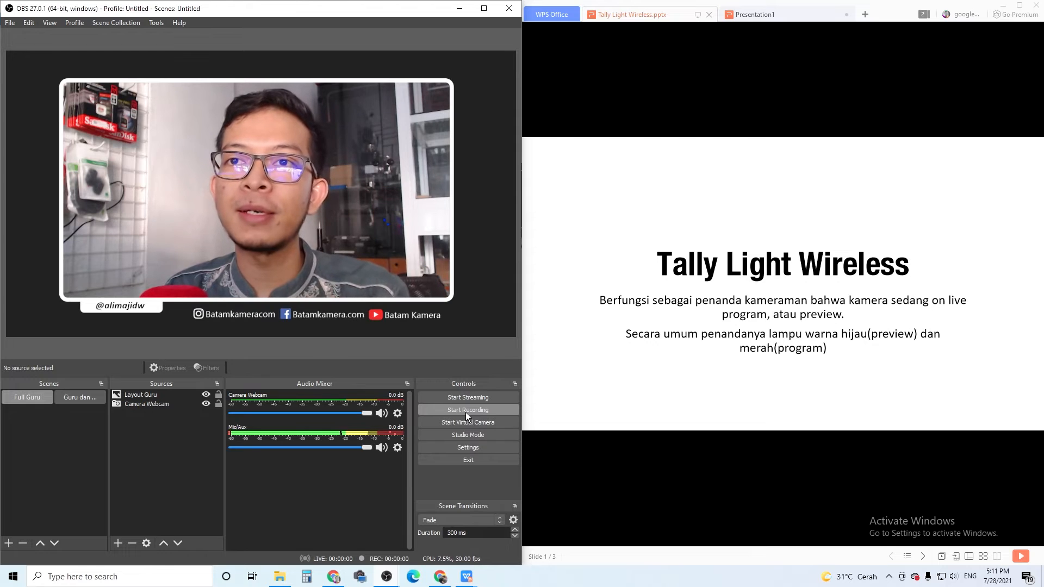
left_click(465, 412)
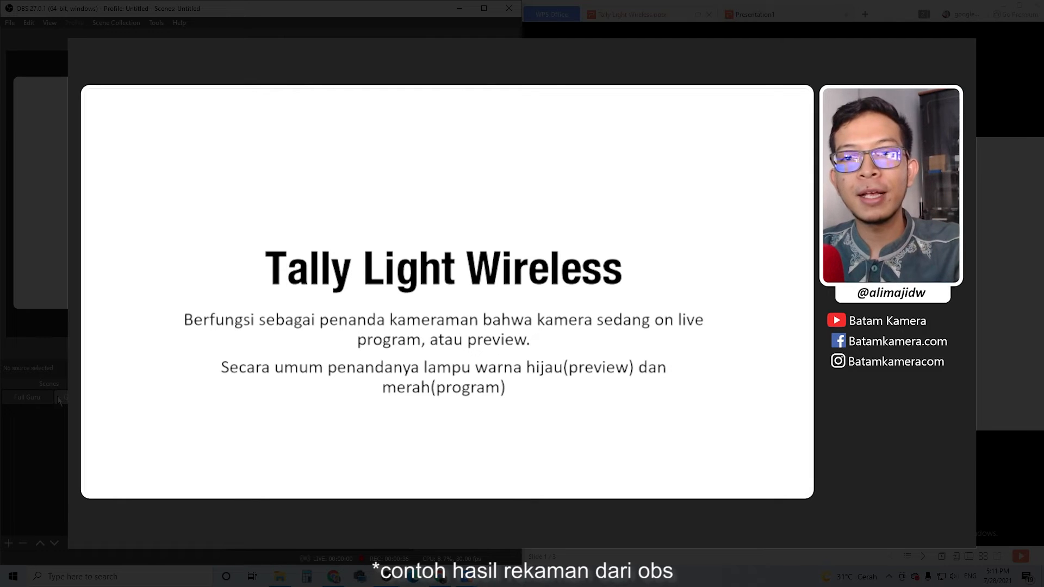
left_click(19, 400)
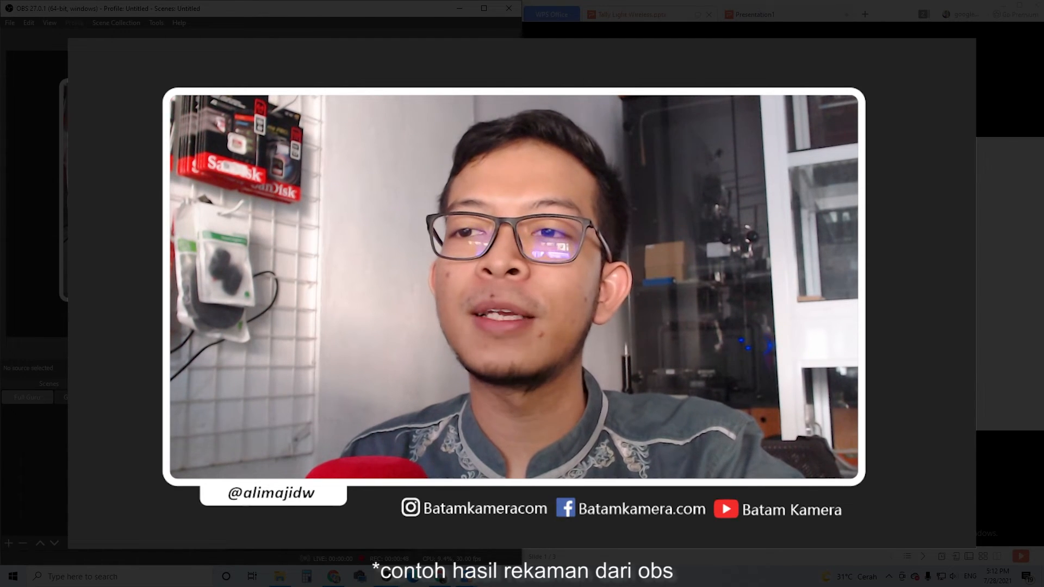
left_click(466, 412)
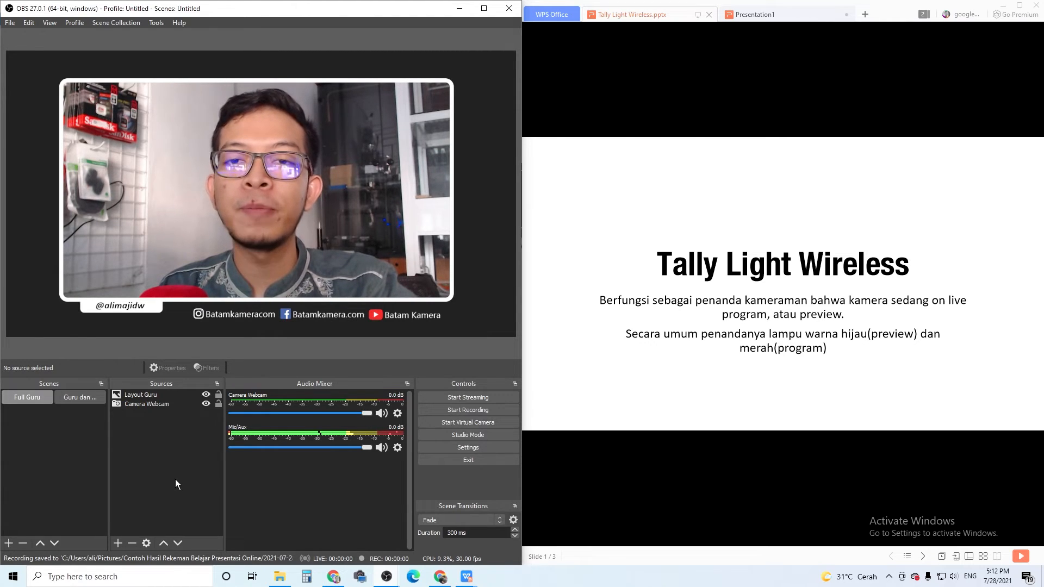
Check the recording path in the output settings and close them without changes.
left_click(460, 449)
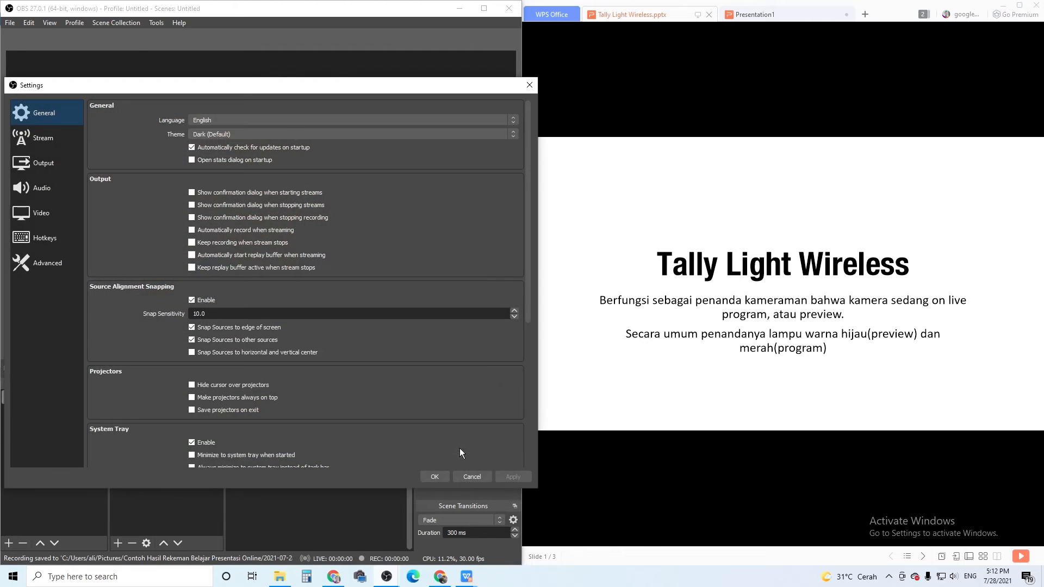
left_click(49, 163)
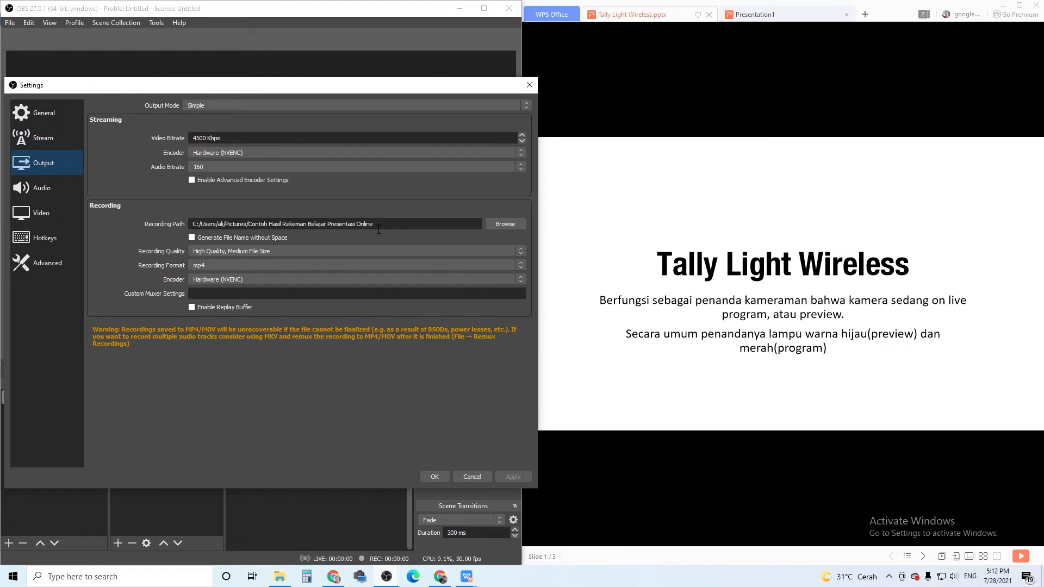
left_click(483, 478)
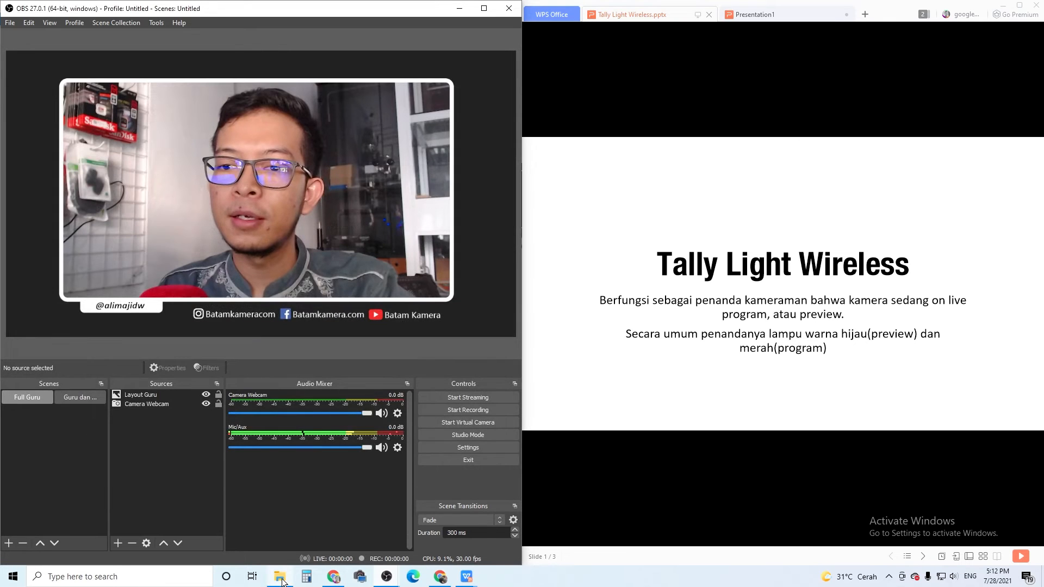
Play the recorded video from the "Contoh Hasil Rekeman Belajar Presentasi Online" folder in Pictures, then close the player and minimize the folder window.
mouse_move(280, 576)
left_click(290, 544)
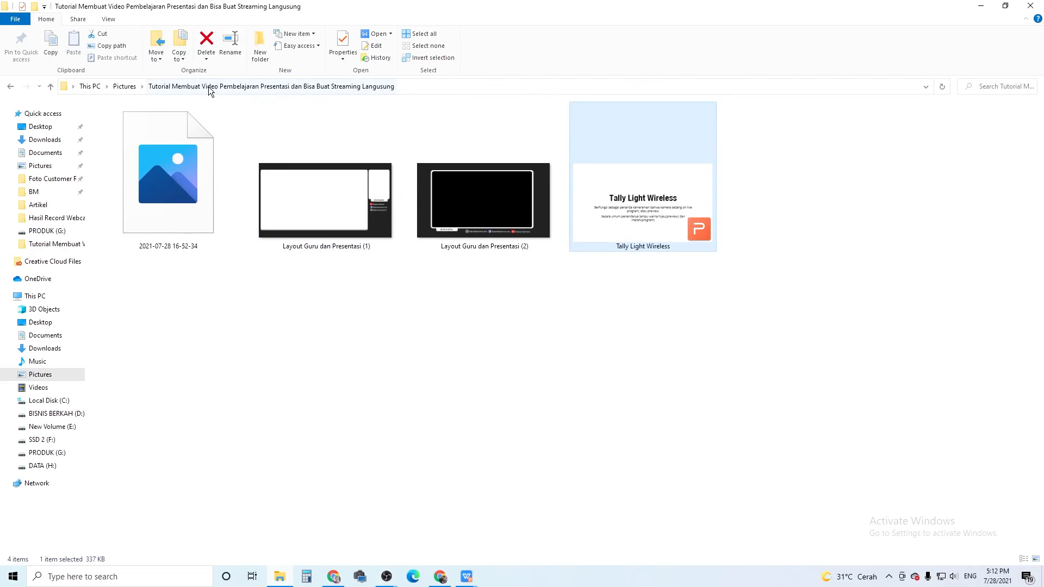
left_click(124, 87)
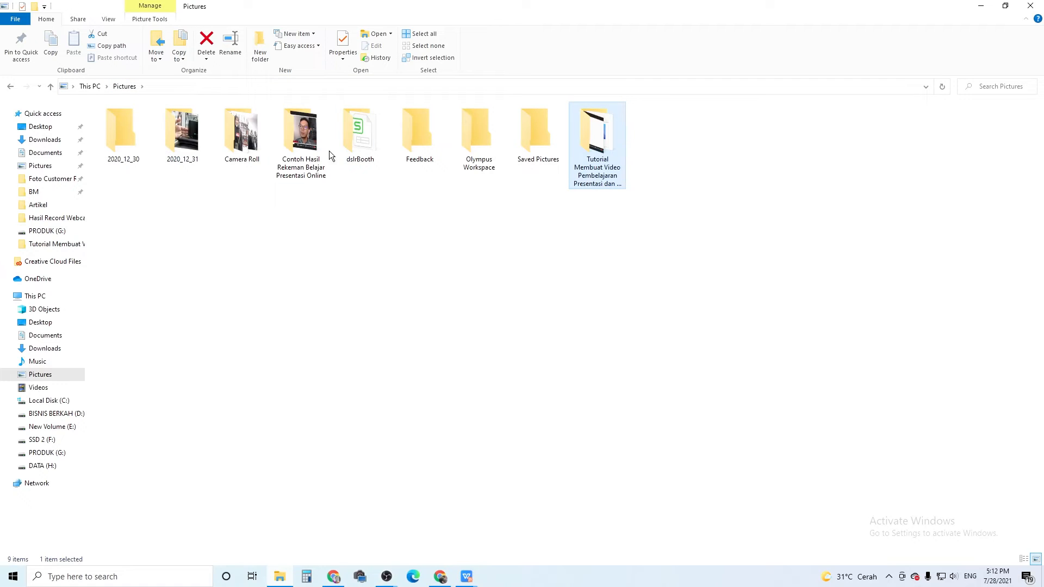
double_click(289, 155)
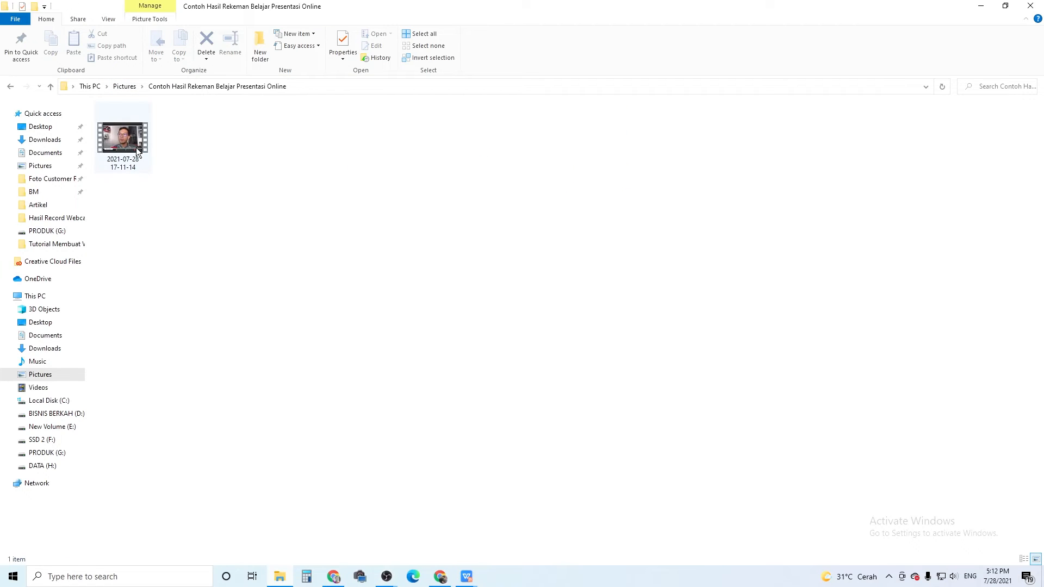
left_click(136, 147)
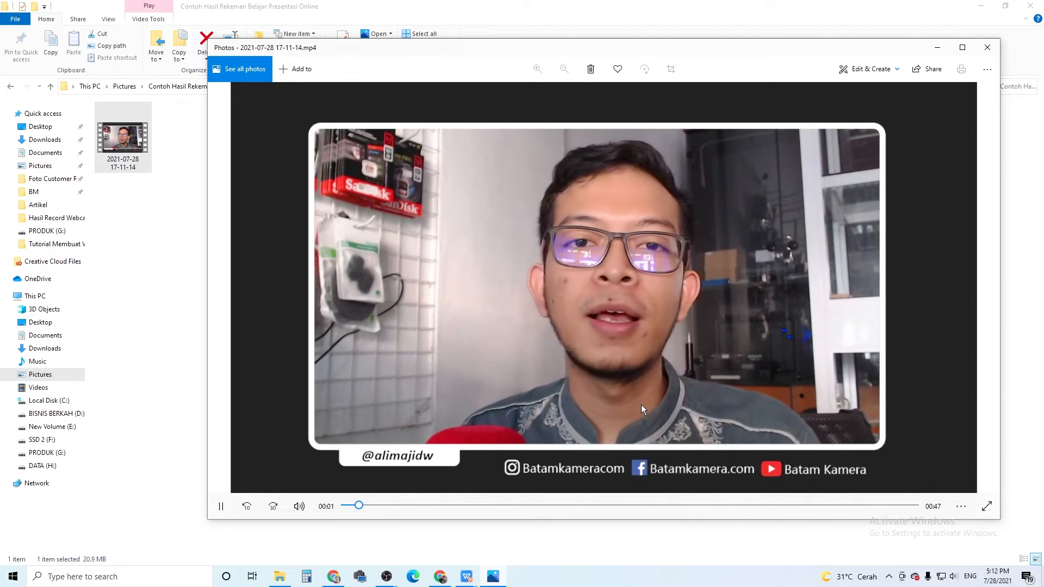
left_click(986, 55)
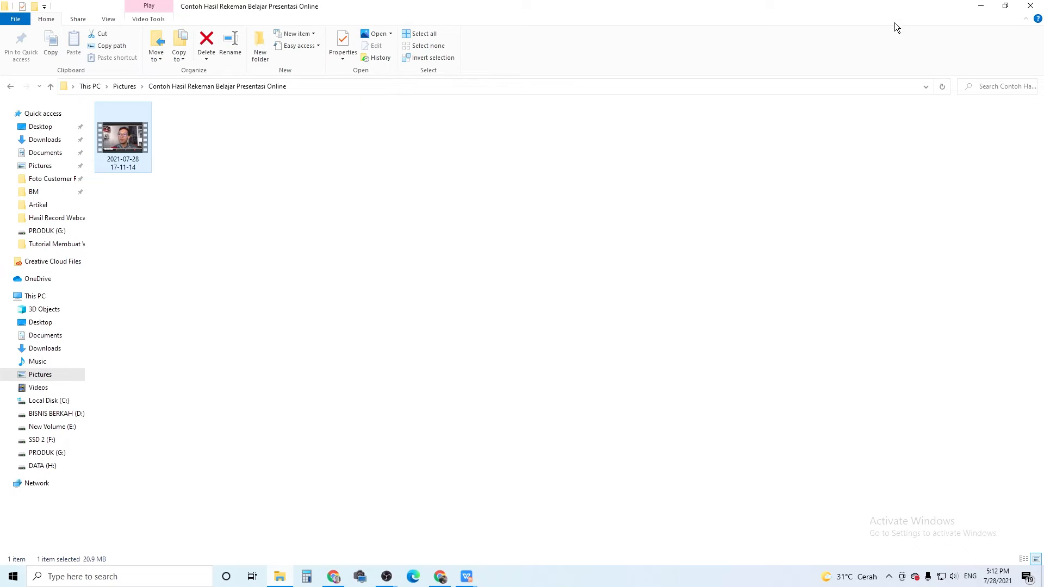
left_click(983, 10)
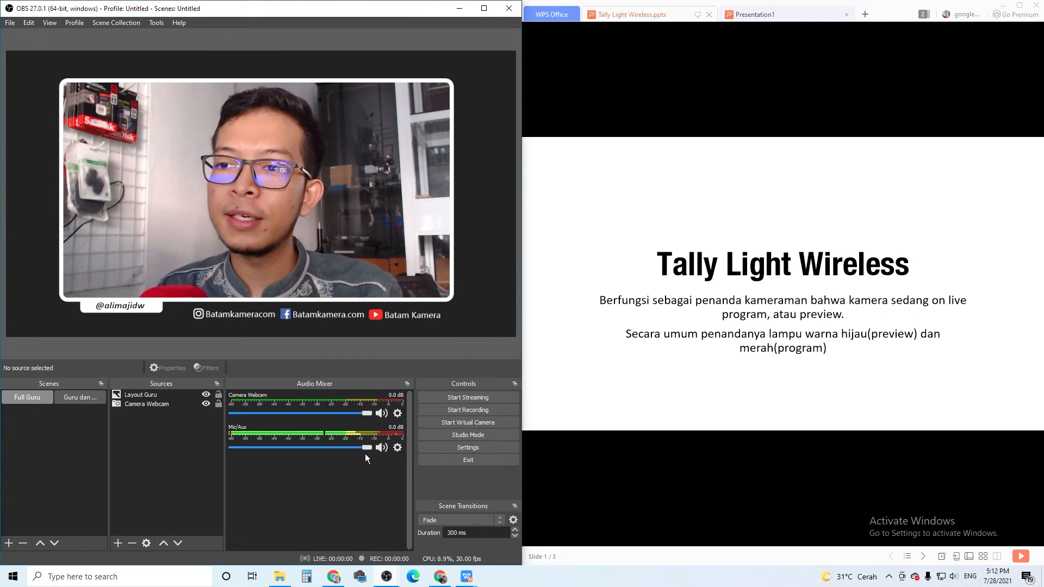
Start the OBS virtual camera, then launch Zoom and place its window partly over the OBS window.
left_click(473, 423)
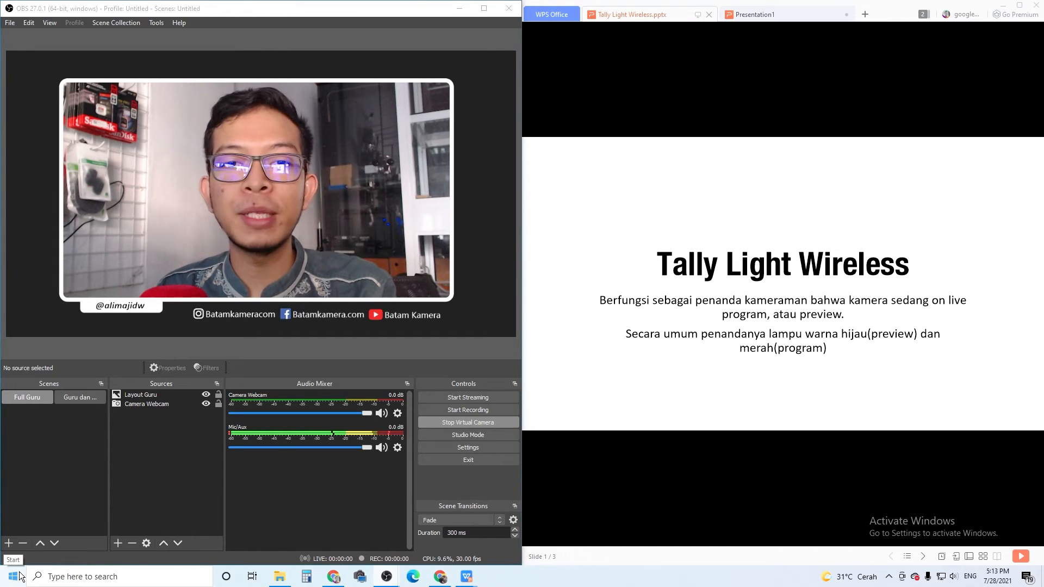
key("super")
type("z")
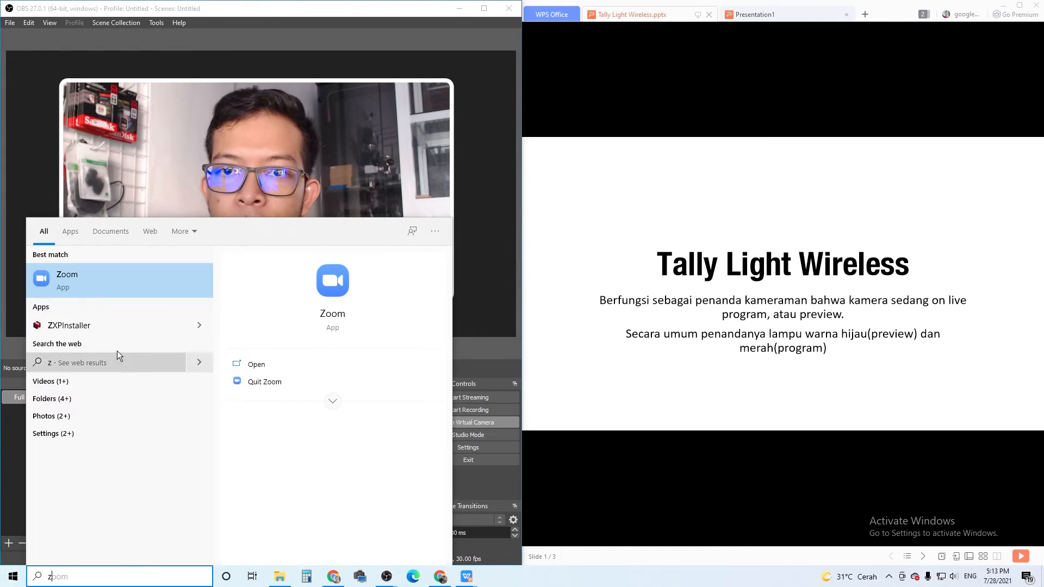
left_click(135, 284)
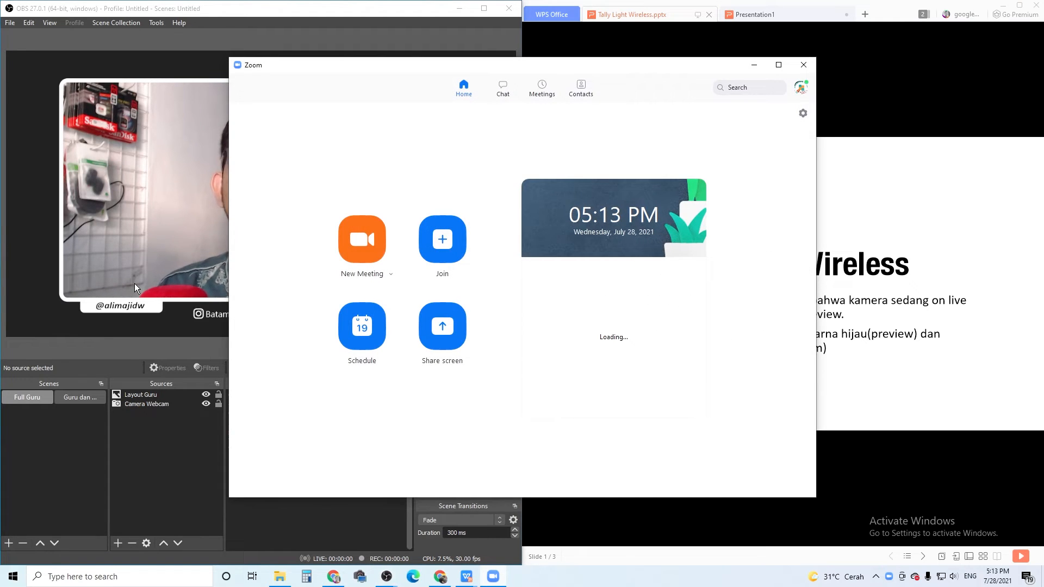
left_click_drag(387, 65, 556, 72)
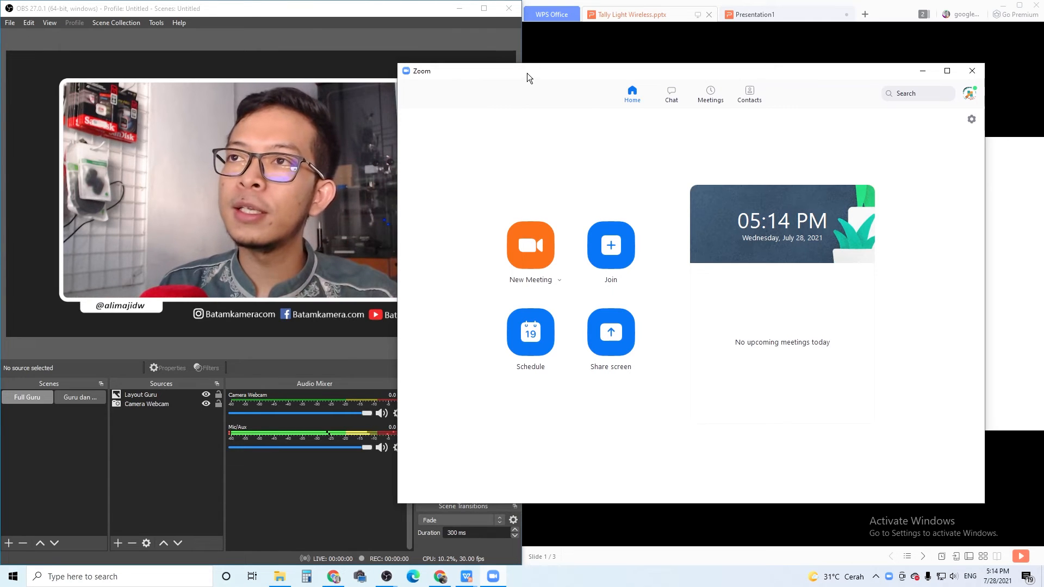
left_click_drag(527, 73, 394, 79)
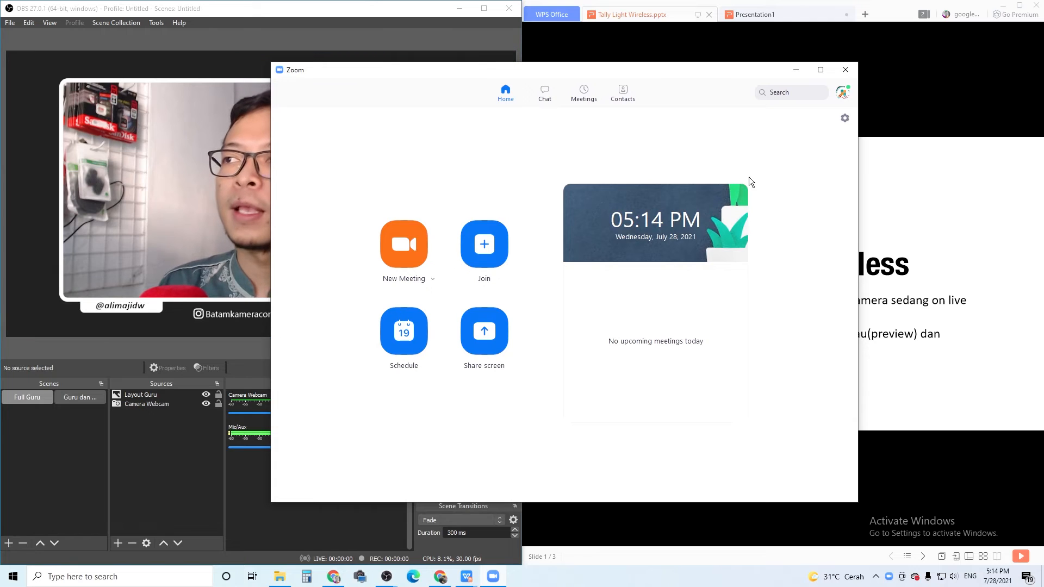
Set the camera in Zoom's video settings to OBS Virtual Camera.
left_click(846, 121)
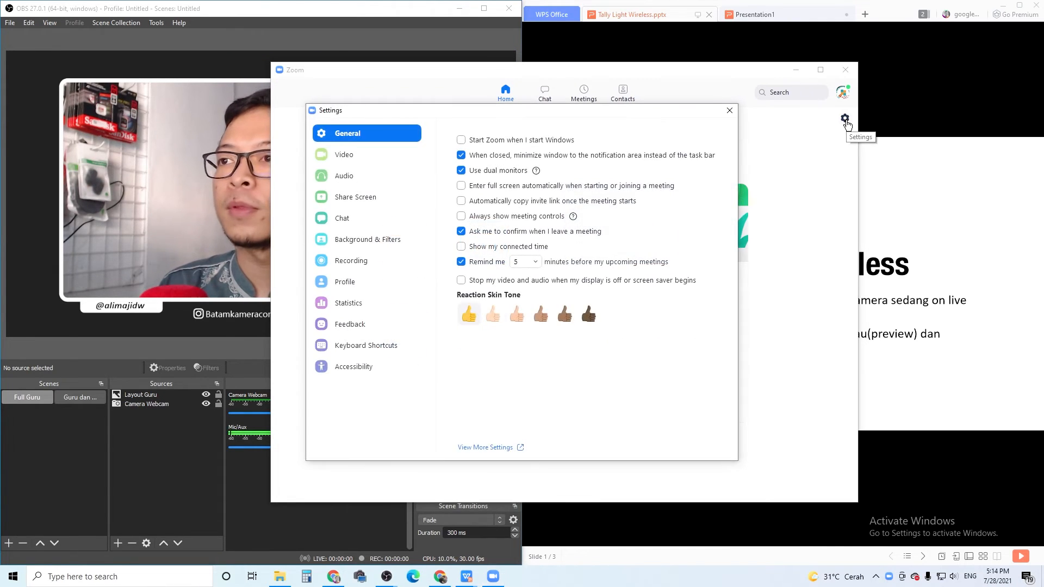
left_click(393, 155)
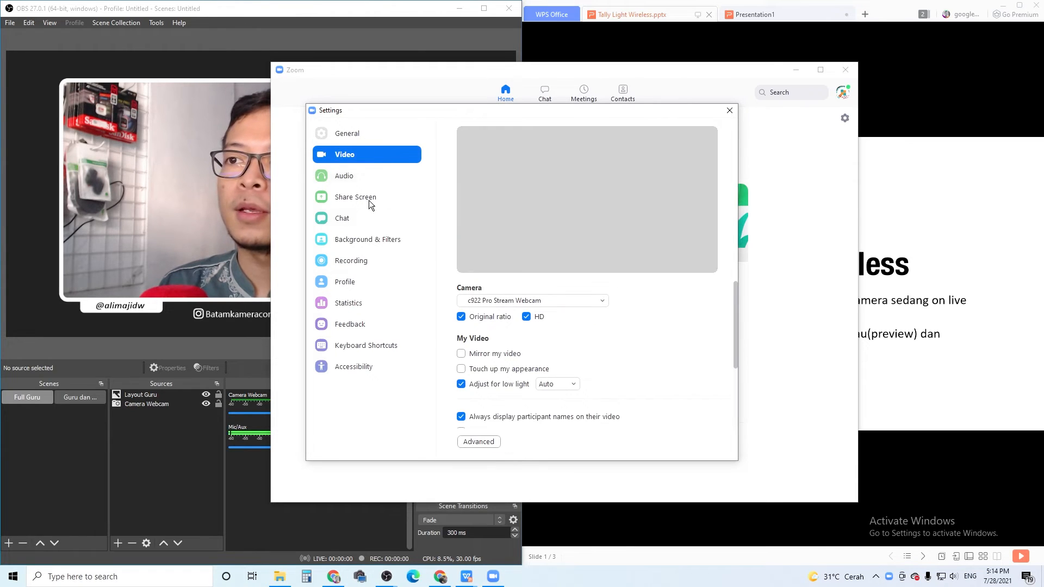
left_click(552, 299)
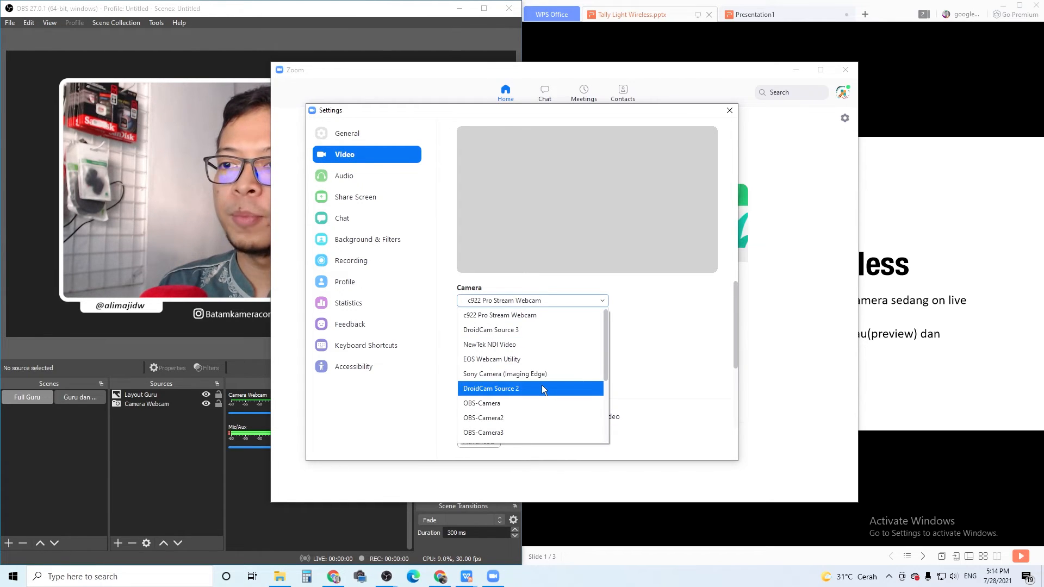
left_click(545, 403)
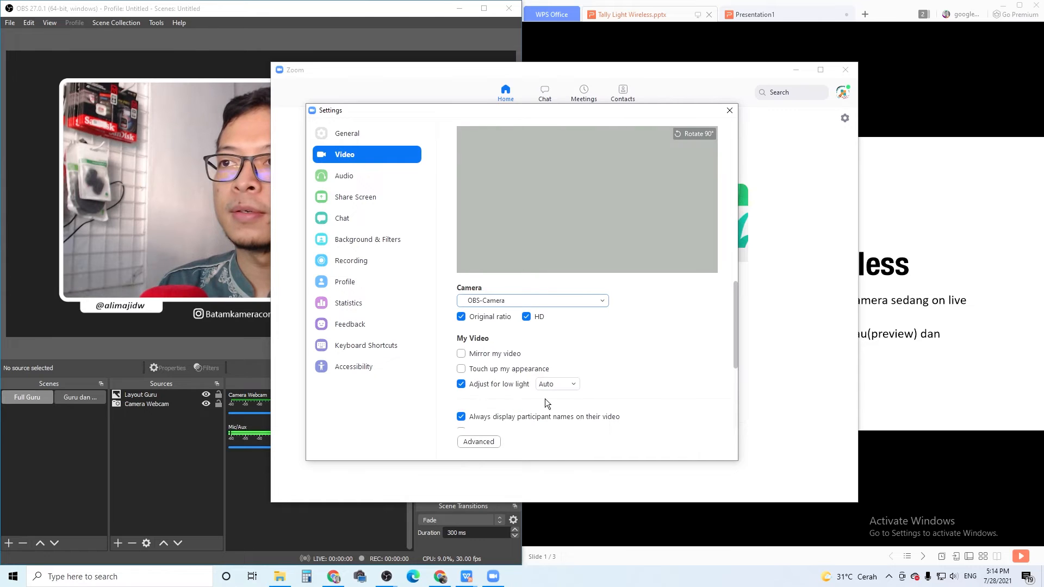
left_click(596, 299)
scroll(567, 355, "down", 3)
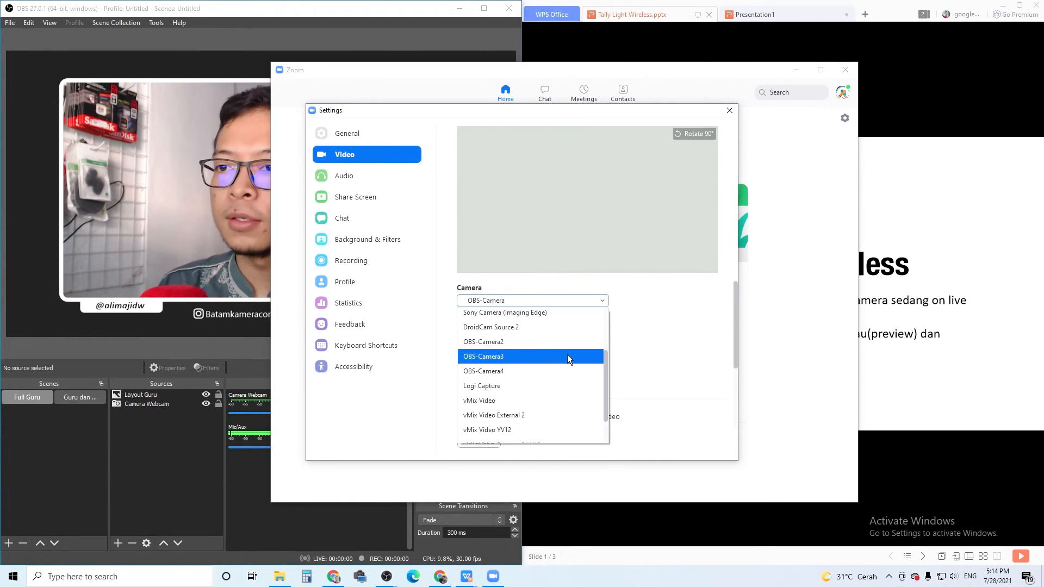
scroll(566, 354, "down", 1)
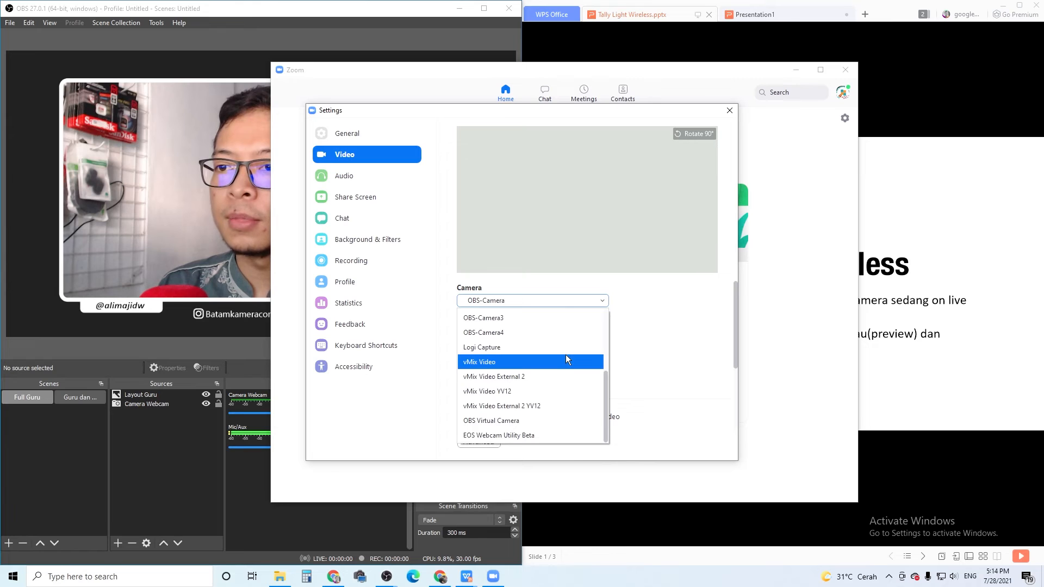
left_click(533, 421)
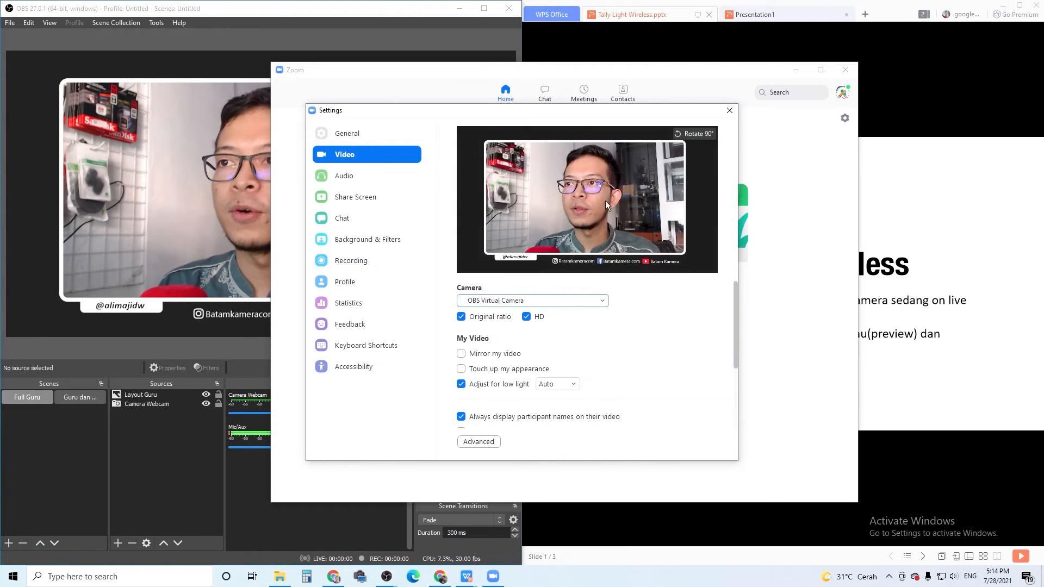
Move Zoom's settings window clear of the OBS scene list and test its preview by switching to the presentation scene and back to Full Guru.
left_click_drag(559, 112, 712, 125)
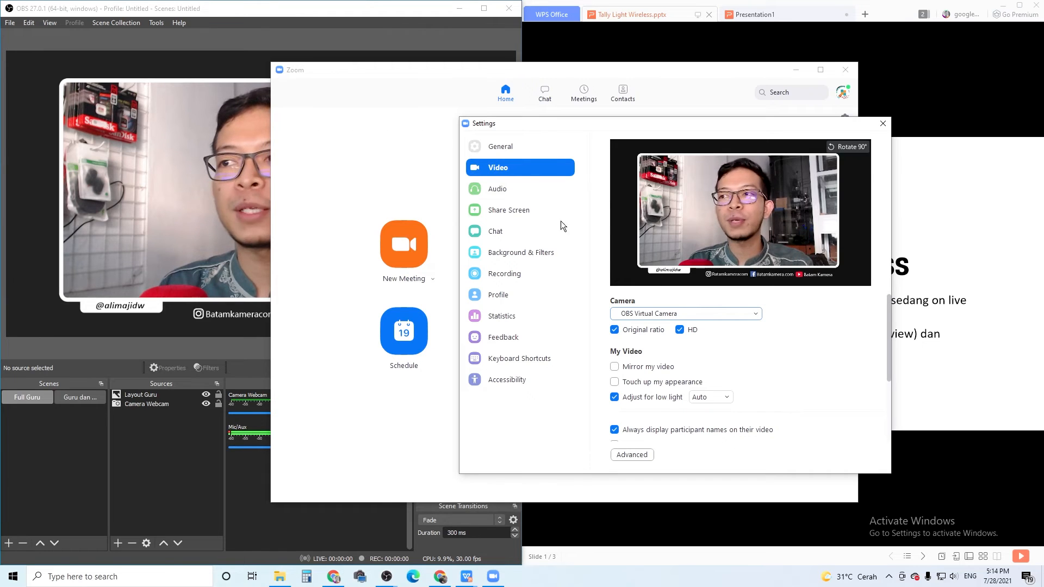
left_click(97, 396)
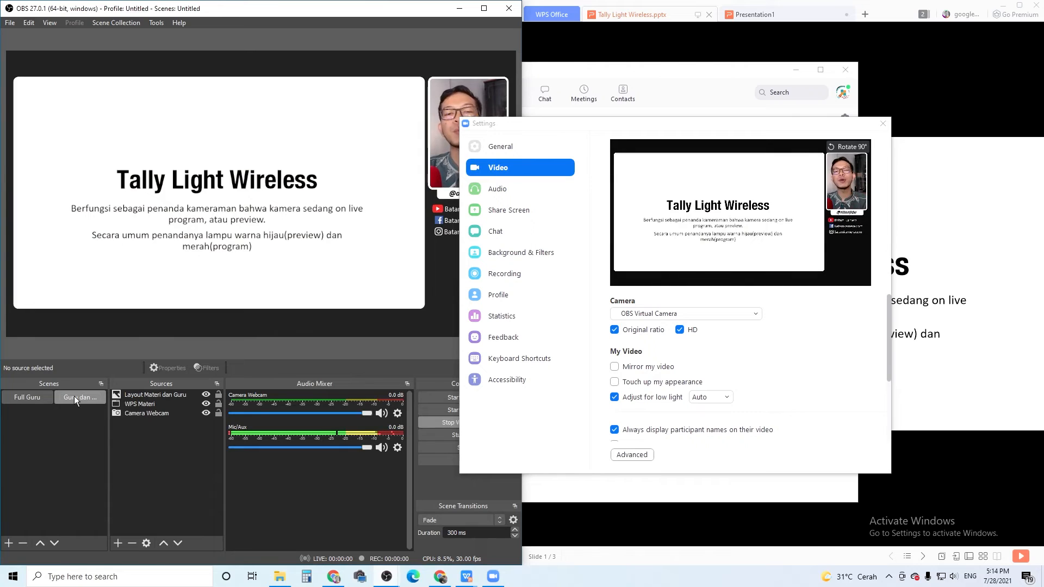
left_click(44, 396)
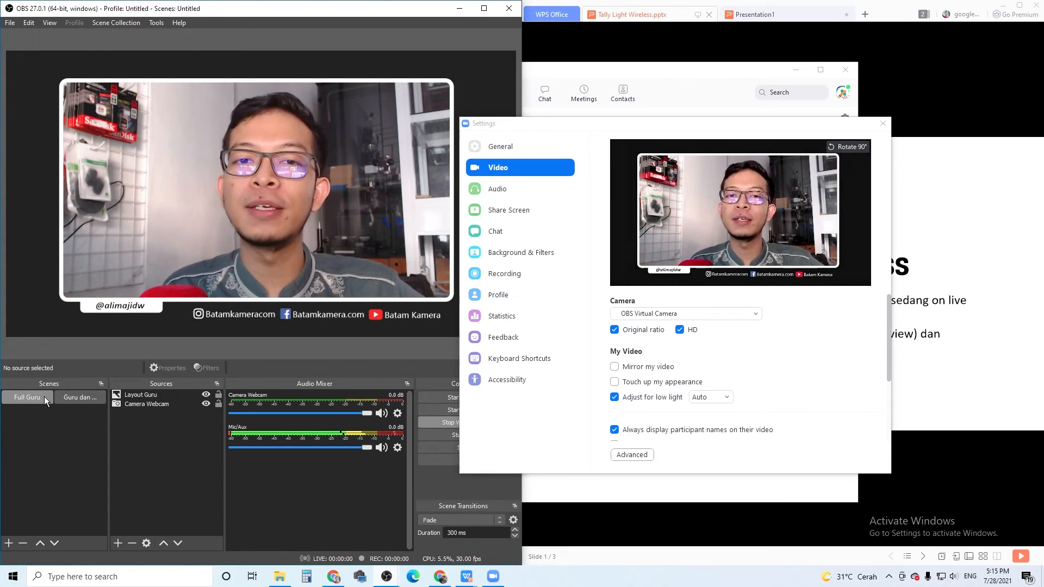
Turn off Adjust for low light, set Zoom's microphone to Microphone (C922 Pro Stream Webcam), and close the settings.
left_click(615, 399)
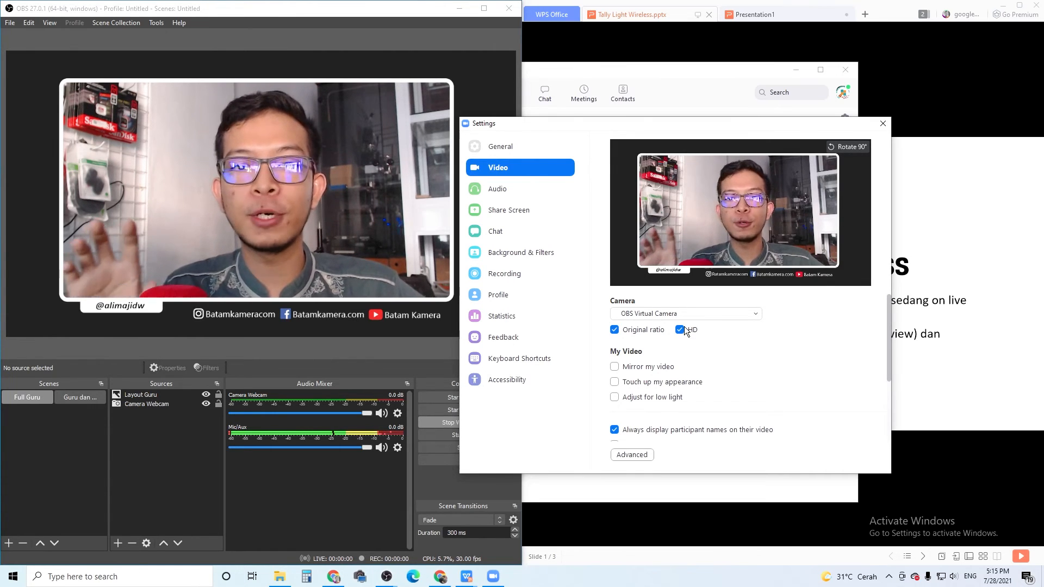
left_click(519, 197)
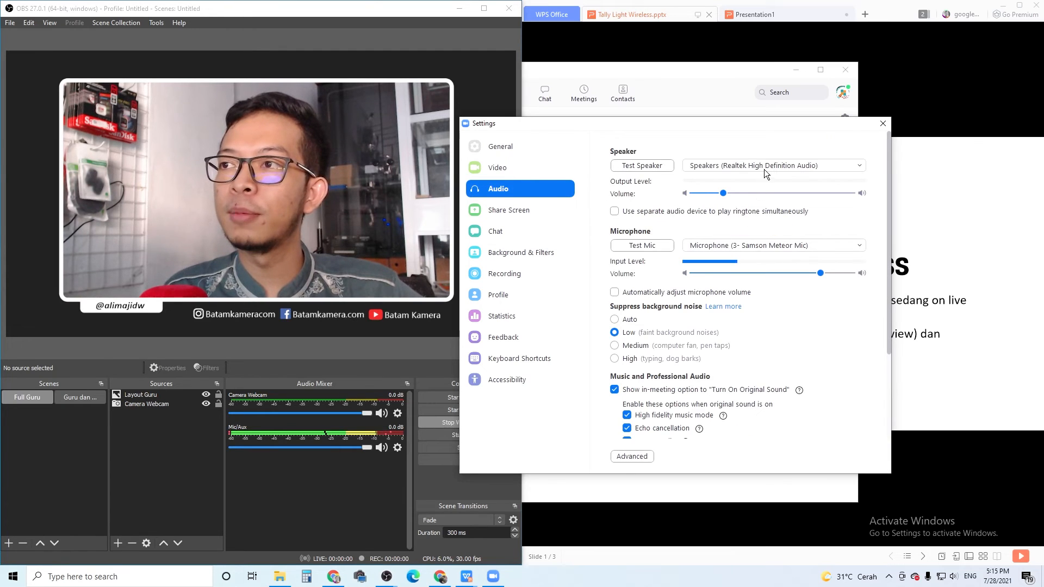
left_click(763, 245)
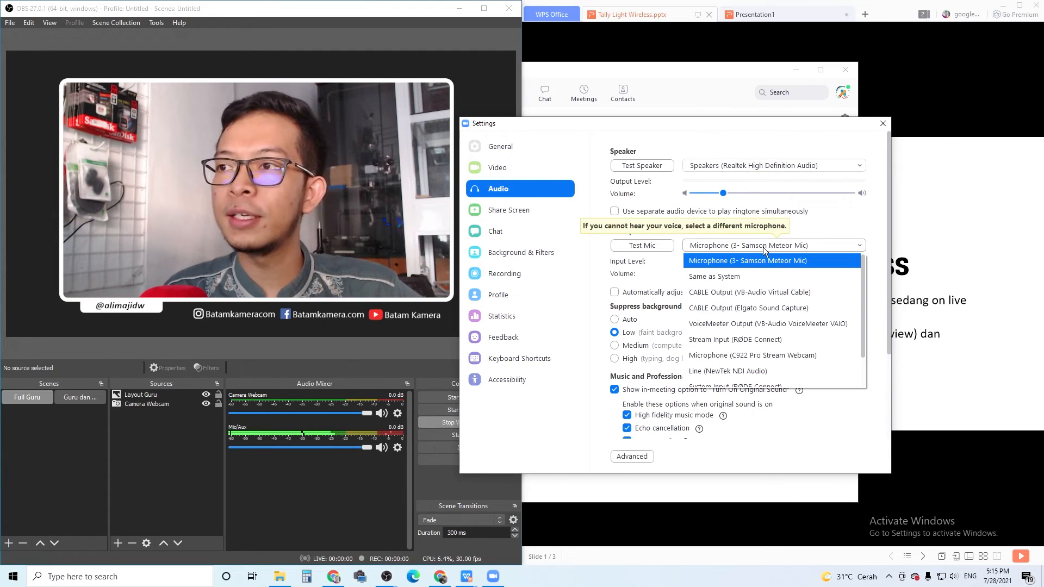
left_click(758, 355)
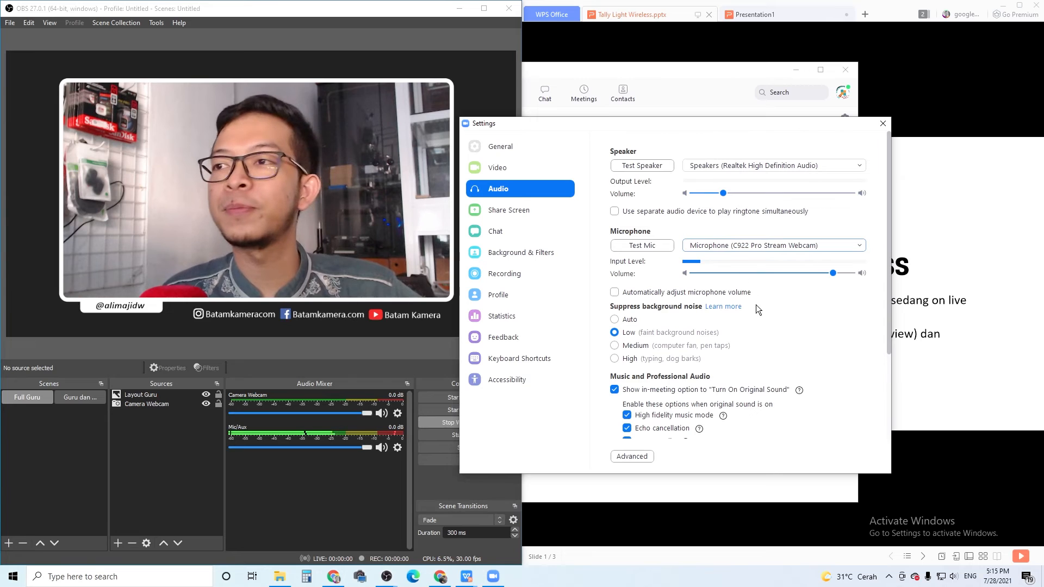
left_click(883, 125)
left_click(737, 148)
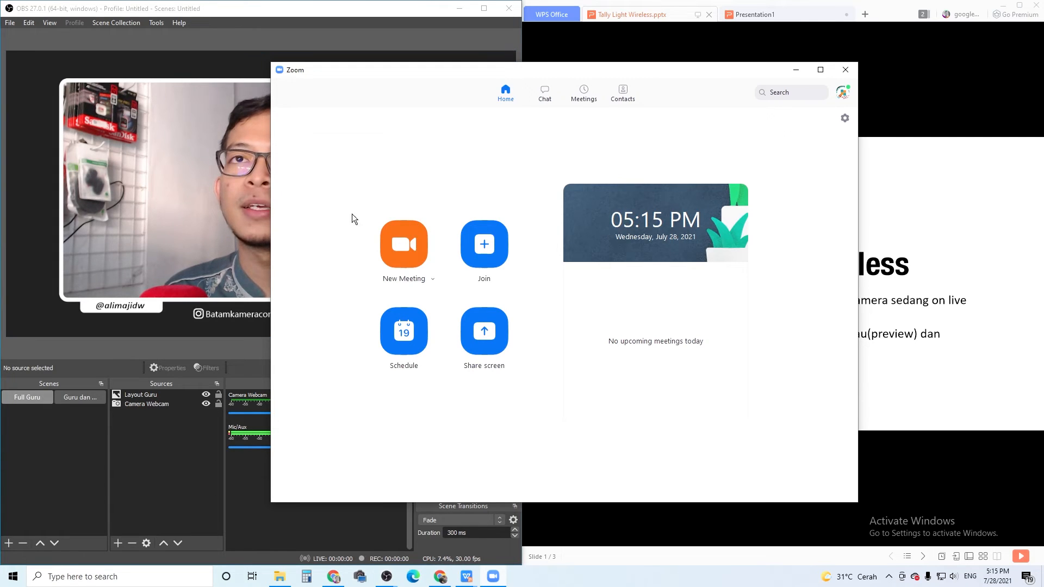
Start a new Zoom meeting and switch OBS to the scene combining the teacher and the presentation.
left_click(402, 248)
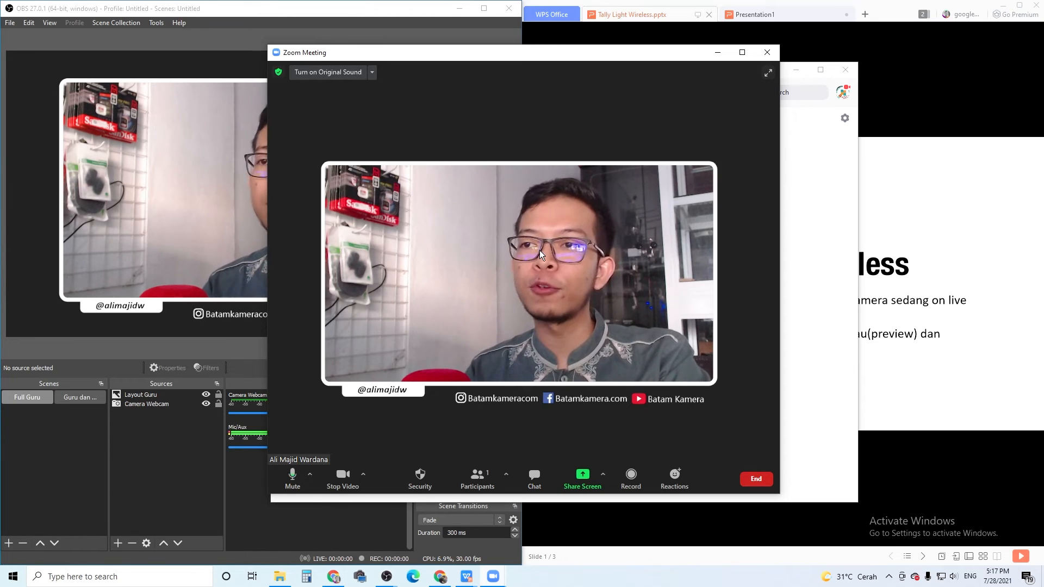
left_click(95, 396)
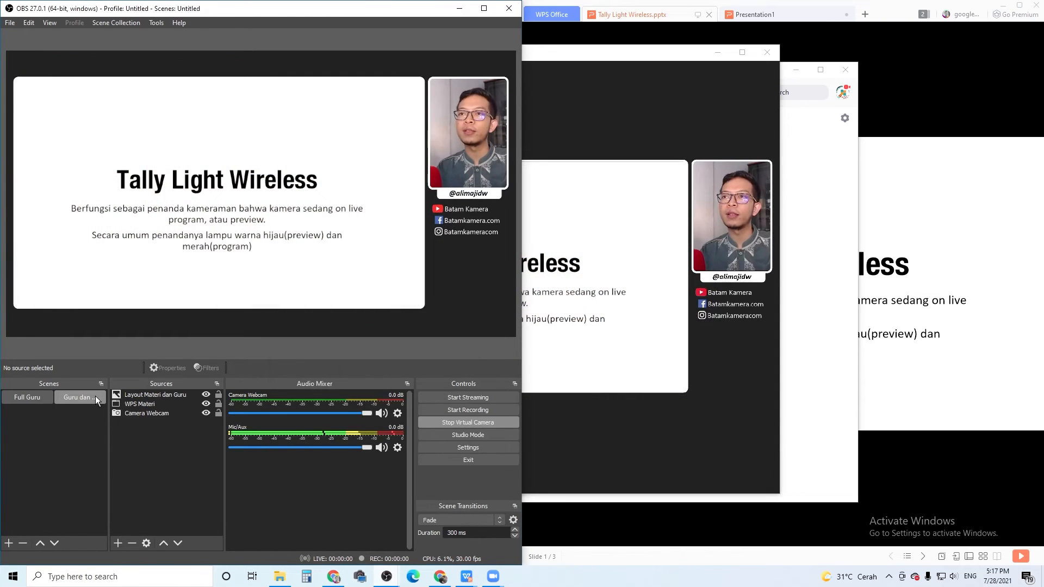
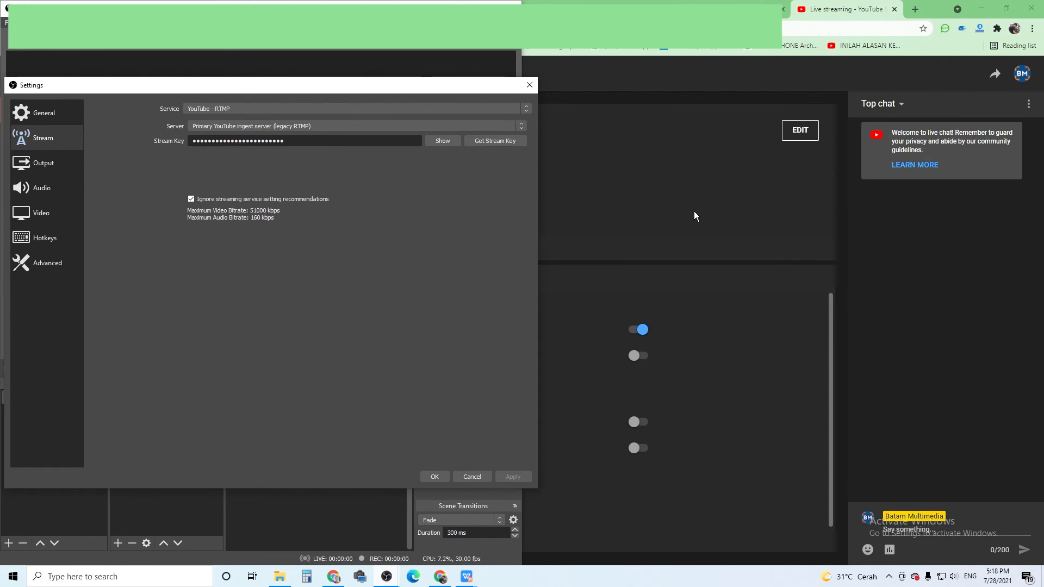
Copy the default stream key from the Tes Live stream in YouTube Studio and return to the OBS stream settings.
left_click(704, 206)
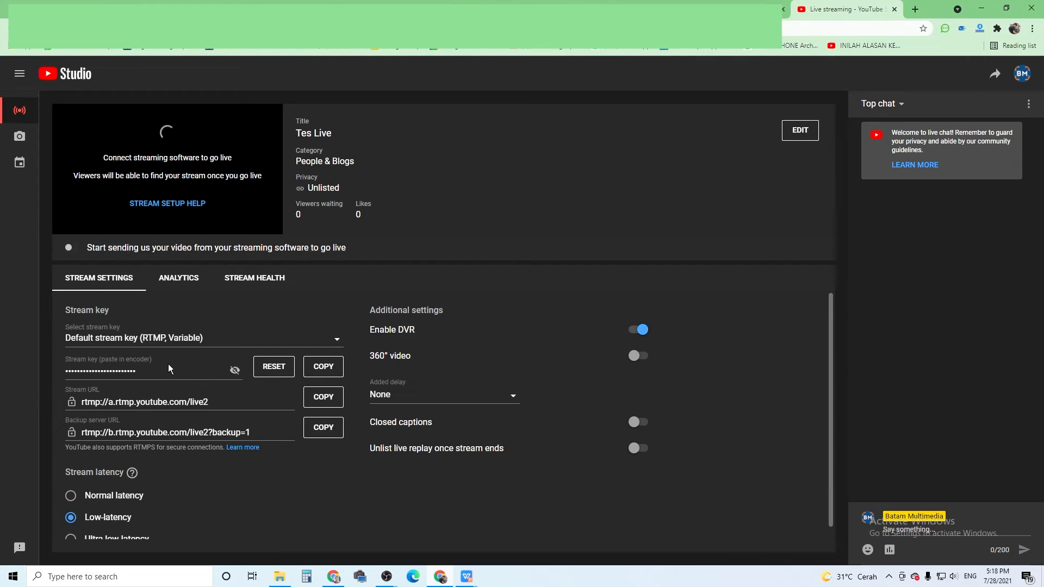
left_click(334, 371)
mouse_move(387, 576)
left_click(432, 544)
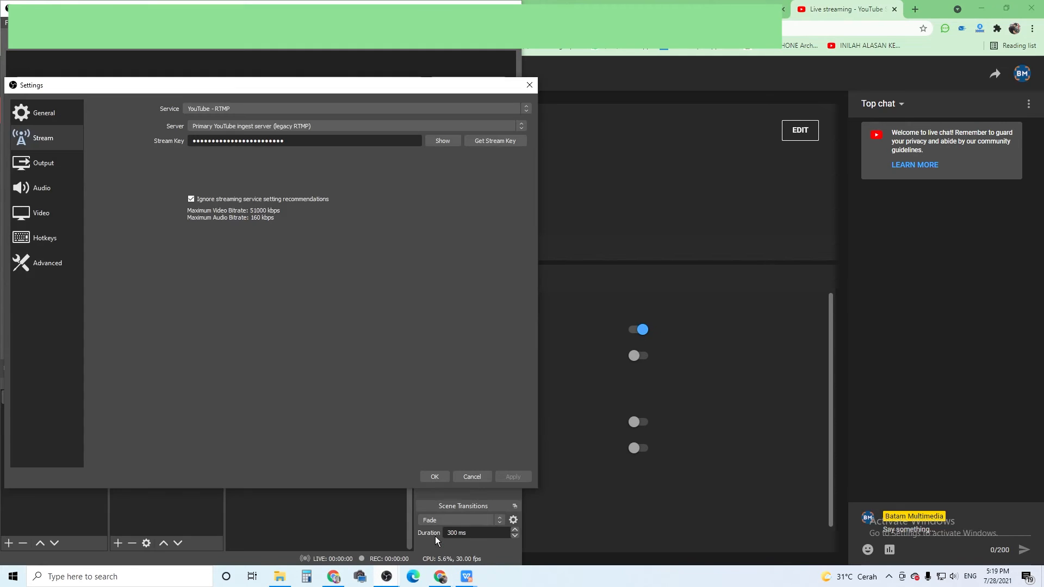
Replace the Stream Key in the OBS stream settings with the copied YouTube key, apply it, and close the settings.
double_click(321, 142)
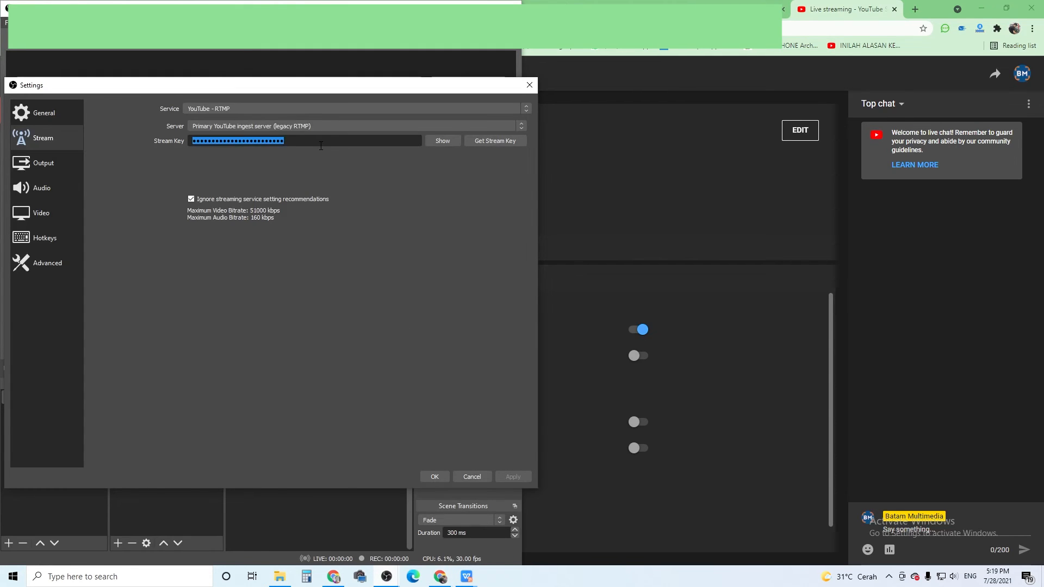
key("BackSpace")
right_click(321, 145)
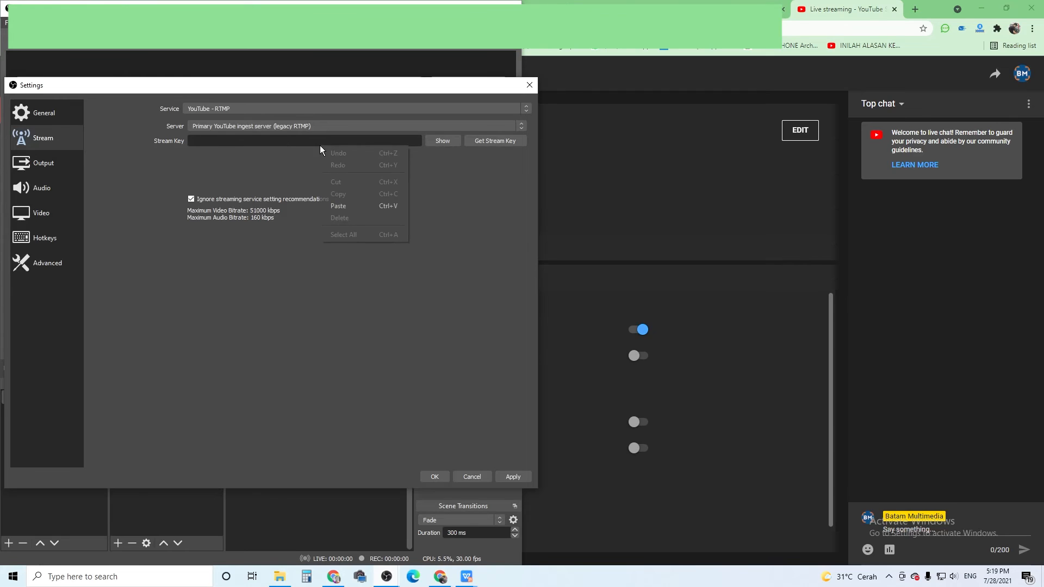
left_click(366, 206)
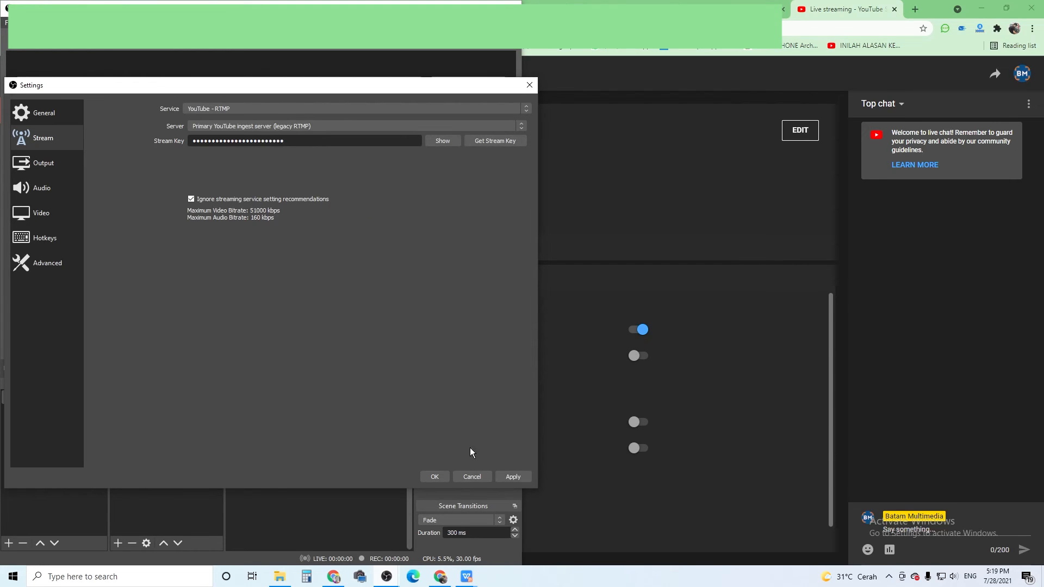
left_click(510, 478)
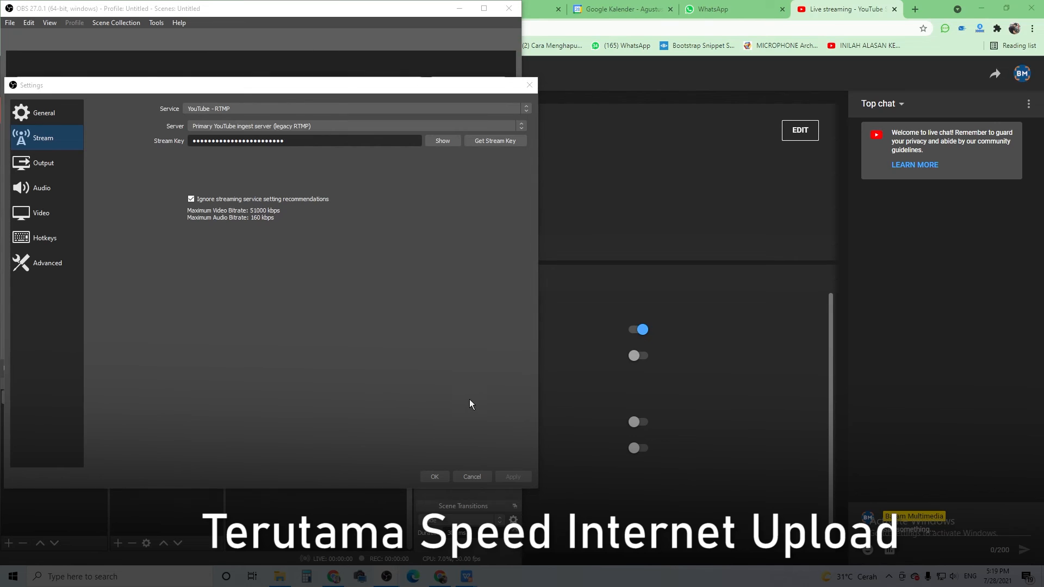
left_click(441, 477)
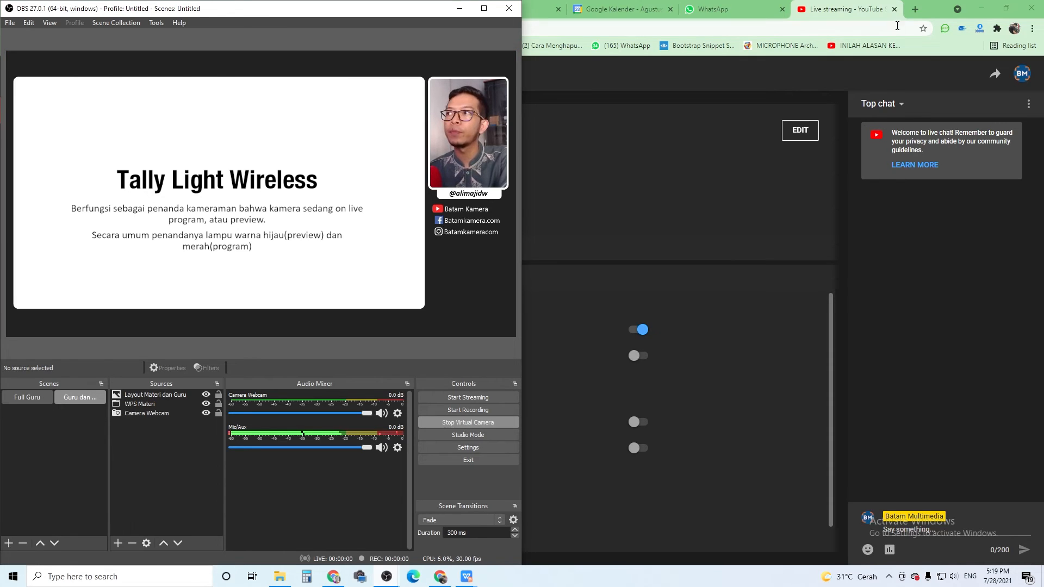
Run a Speedtest in a new browser tab and check the measured download and upload speeds.
left_click(916, 10)
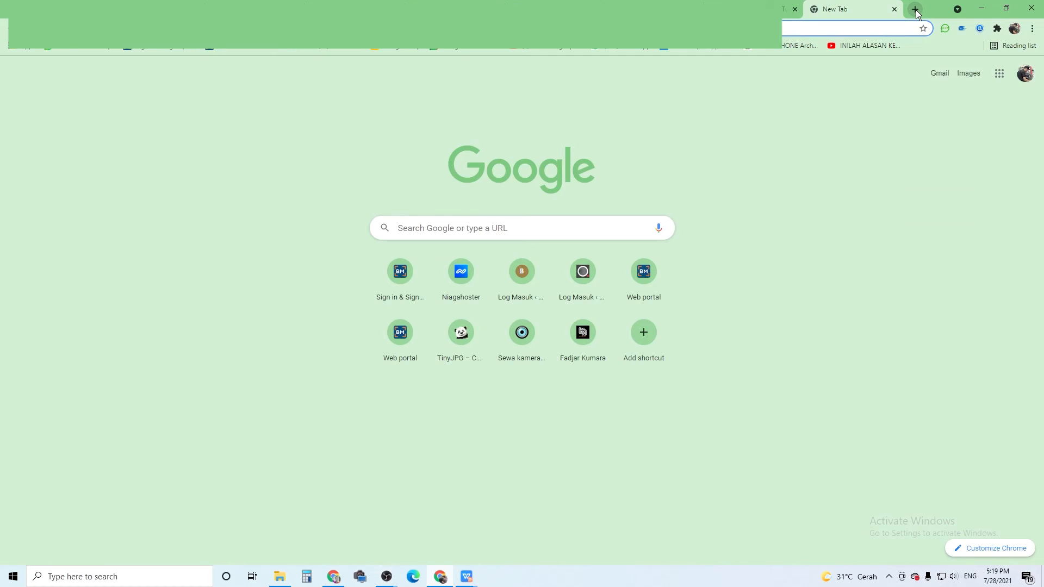
type("speed")
key("Return")
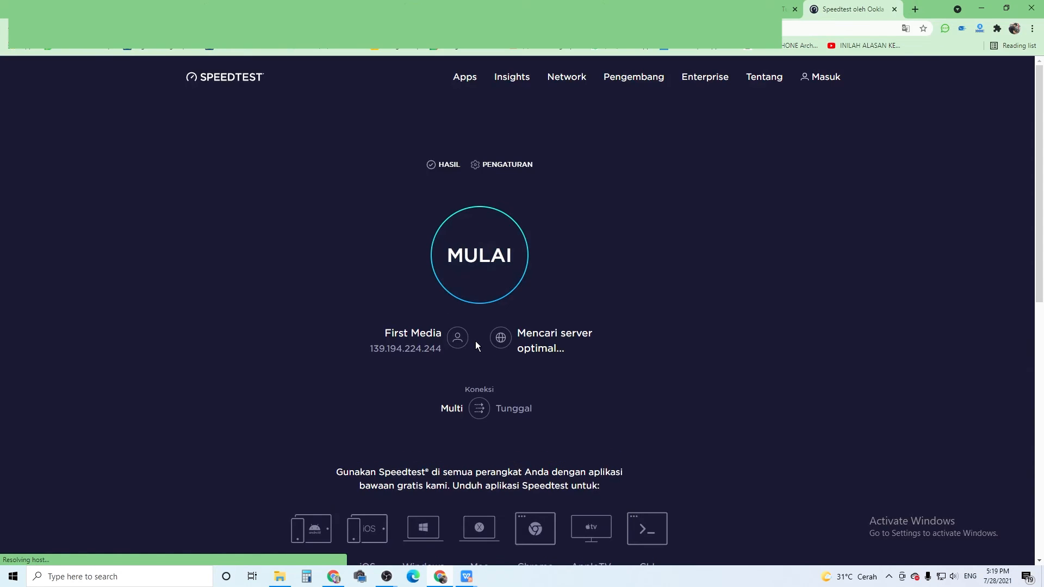
left_click(500, 250)
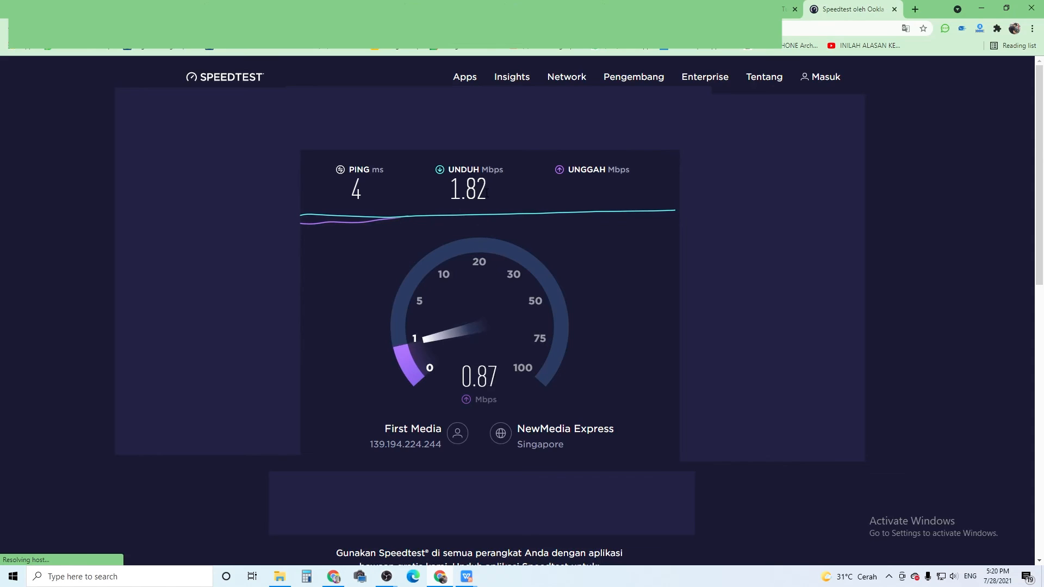
left_click_drag(493, 196, 449, 190)
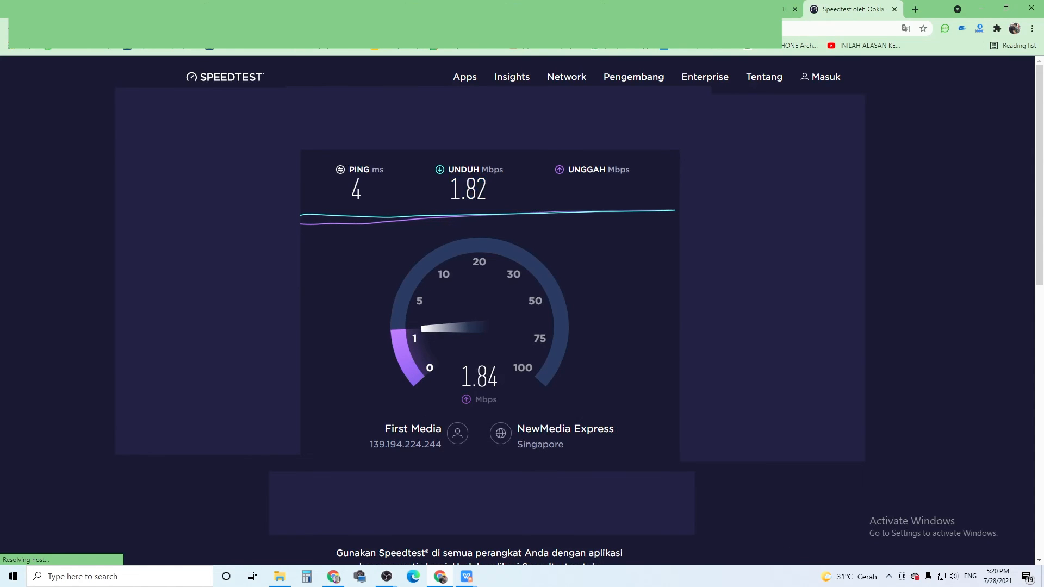
left_click_drag(487, 194, 445, 193)
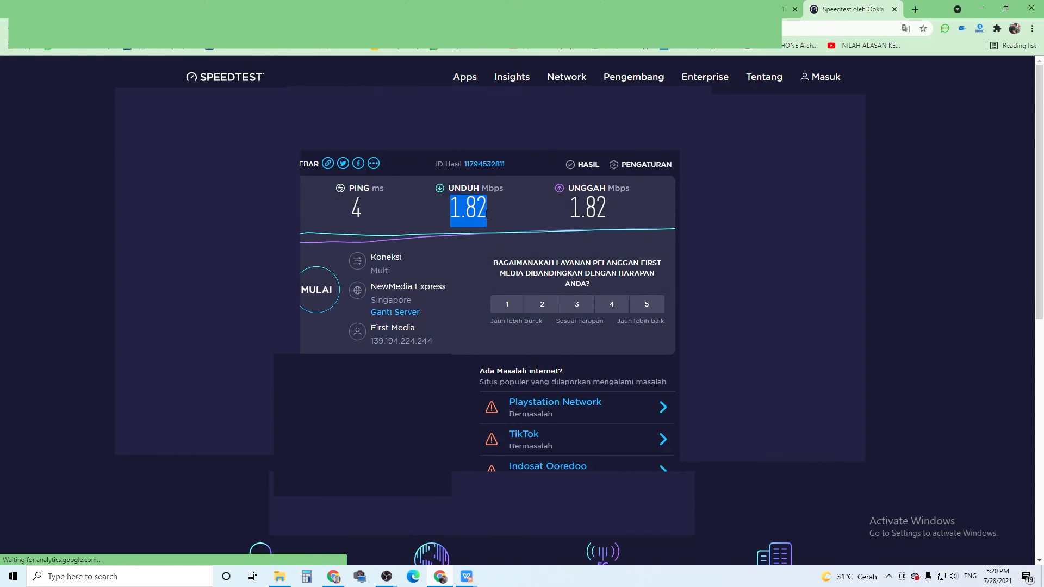
left_click(491, 231)
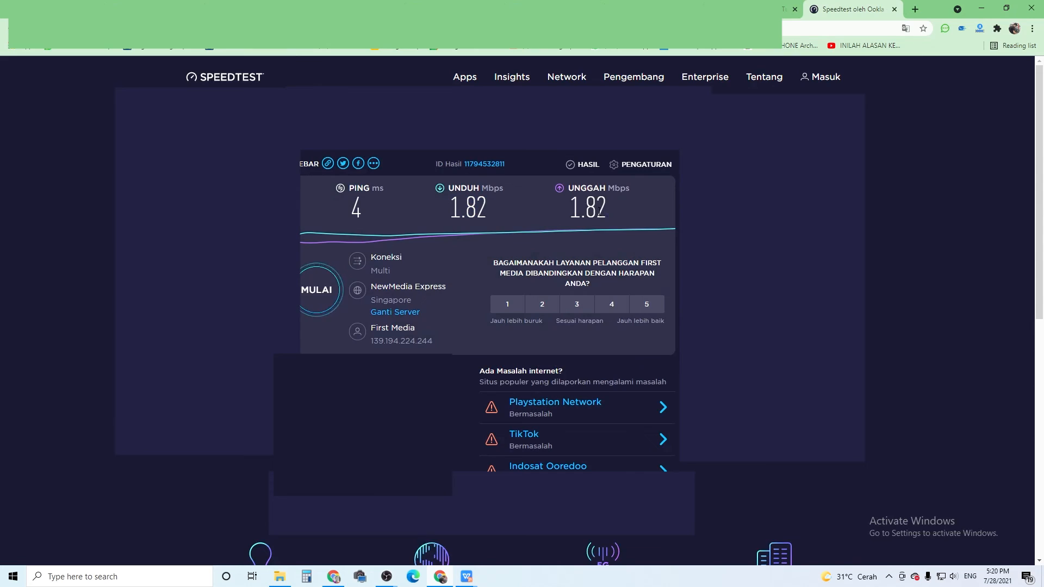
double_click(575, 211)
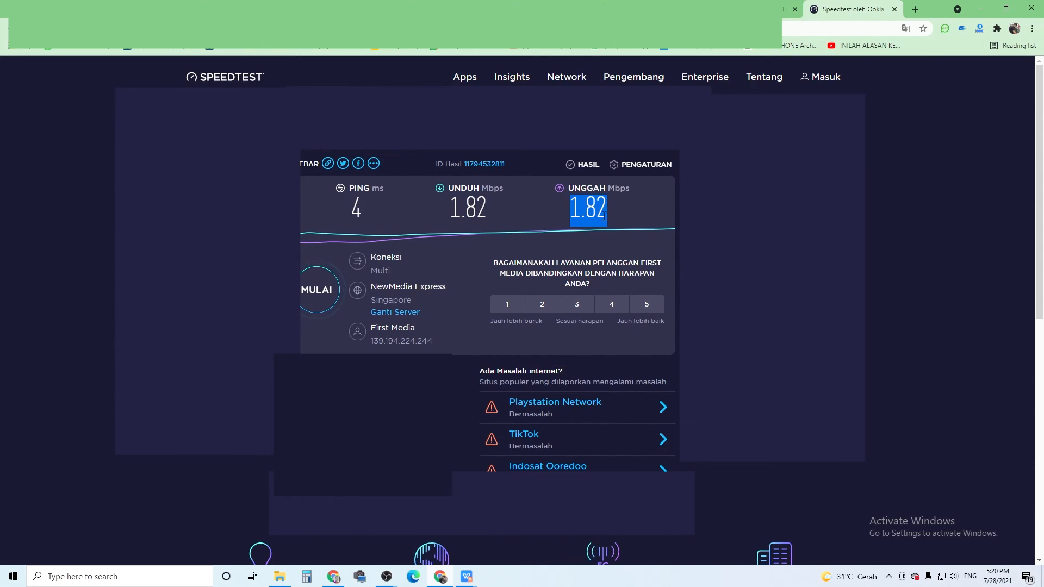
left_click(586, 202)
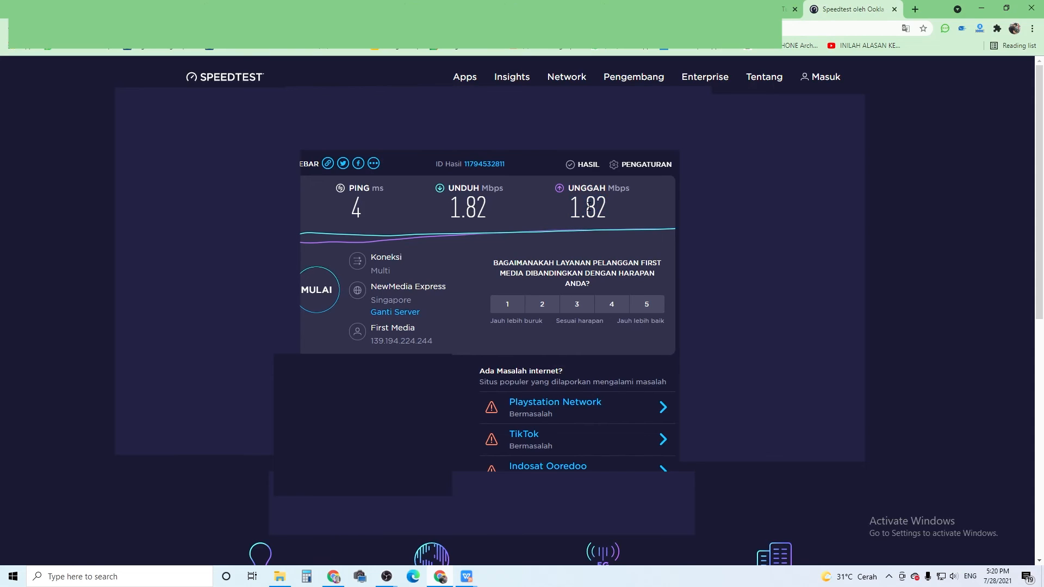
left_click_drag(575, 207, 609, 210)
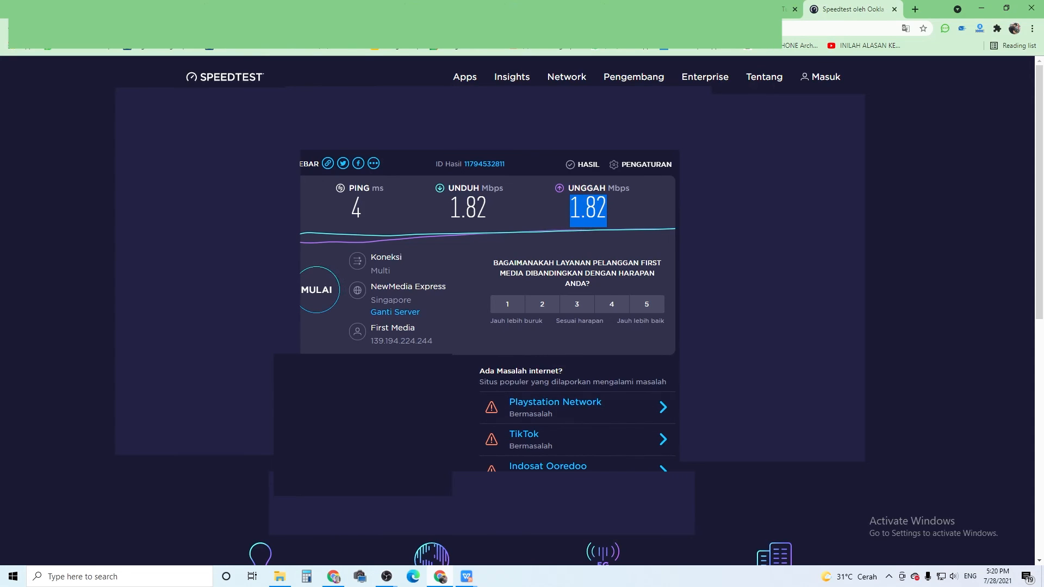
Switch to OBS and examine the streaming video bitrate in the output settings.
mouse_move(397, 574)
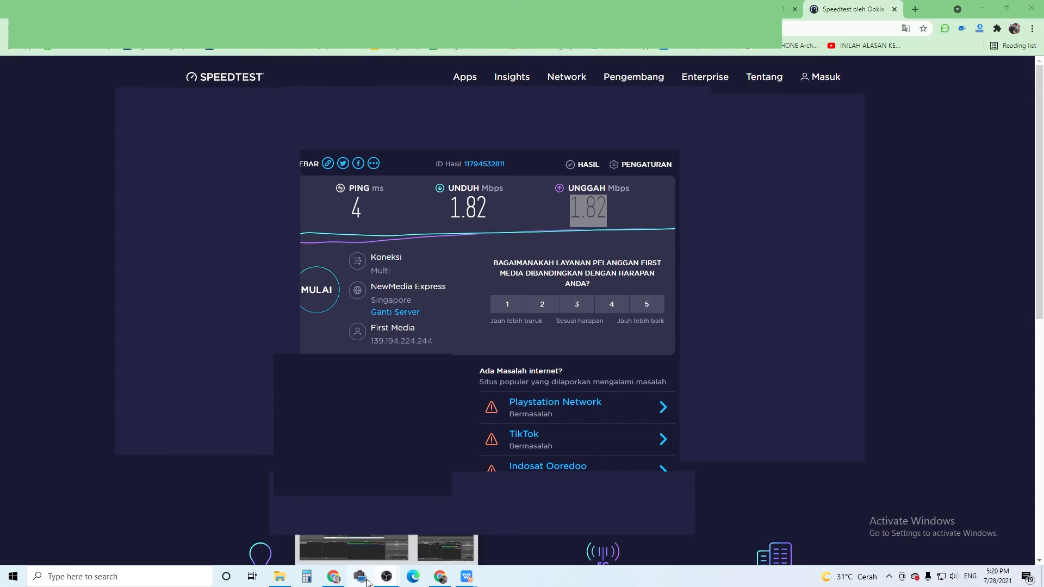
left_click(437, 538)
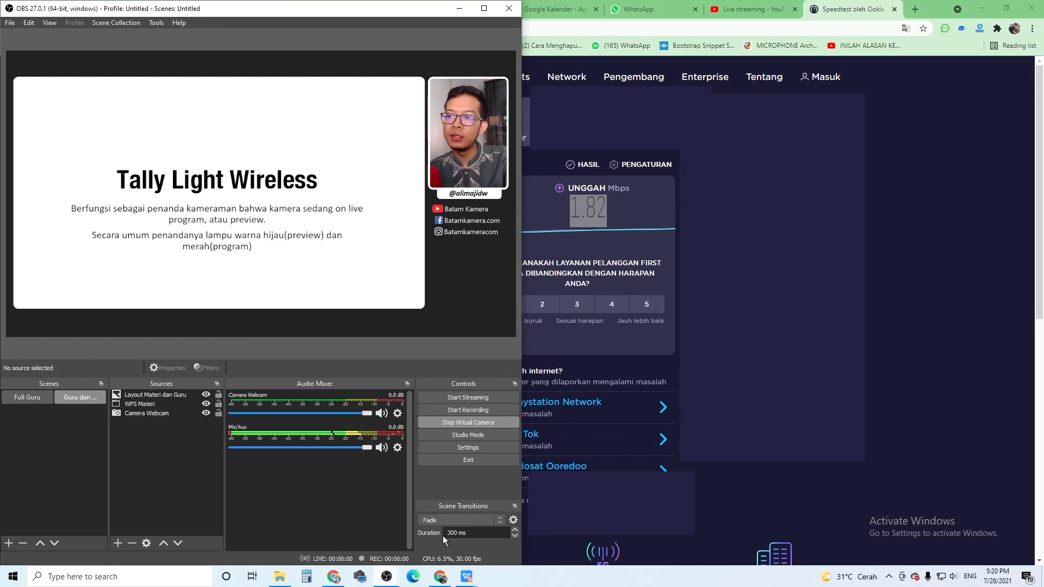
left_click(468, 448)
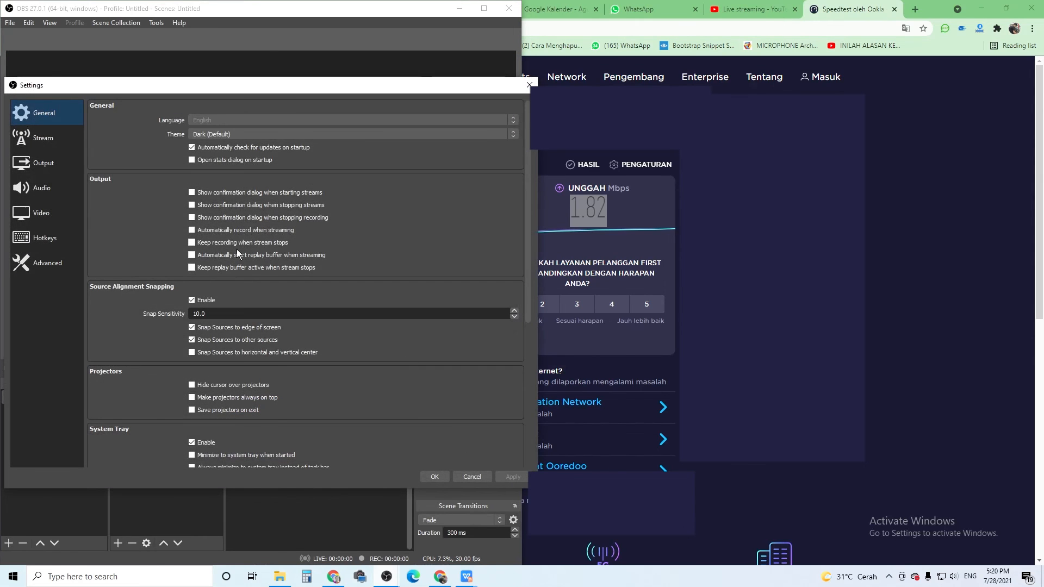
left_click(53, 171)
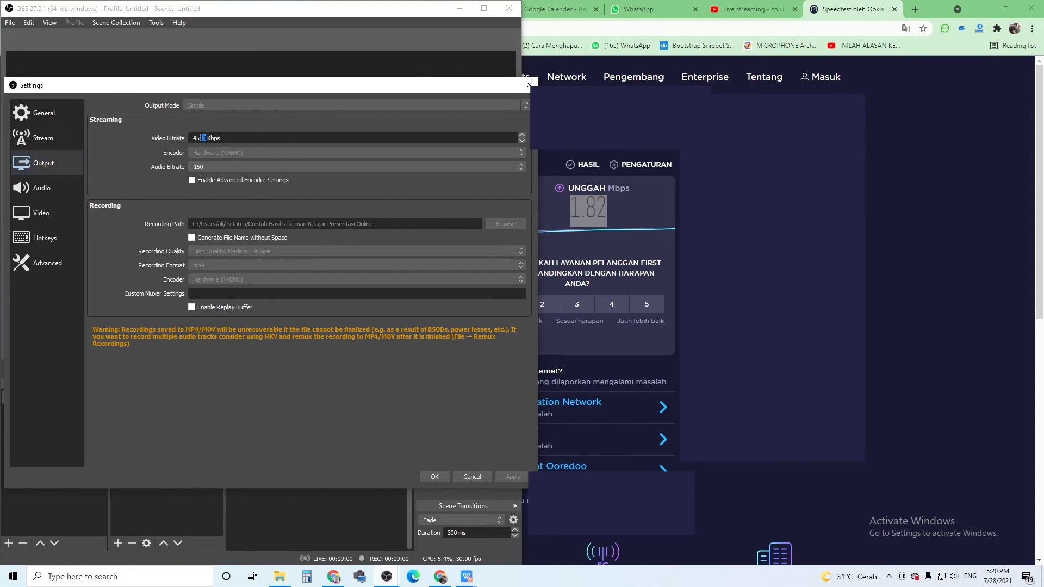
left_click_drag(206, 138, 188, 137)
left_click(206, 139)
left_click_drag(207, 139, 177, 138)
Review the canvas and output resolution alongside the output, stream, audio and hotkey settings.
left_click(50, 220)
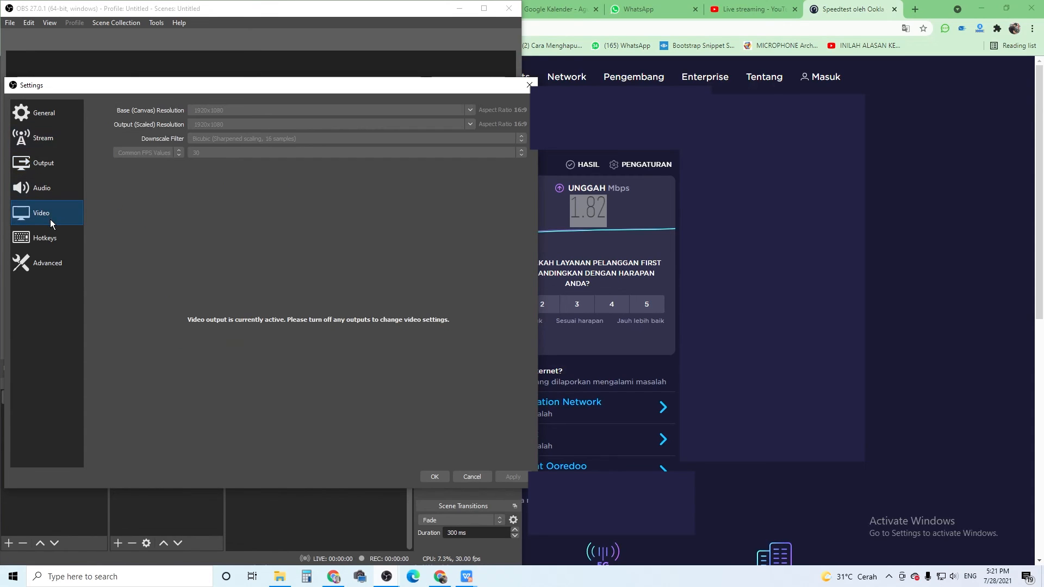
left_click(49, 157)
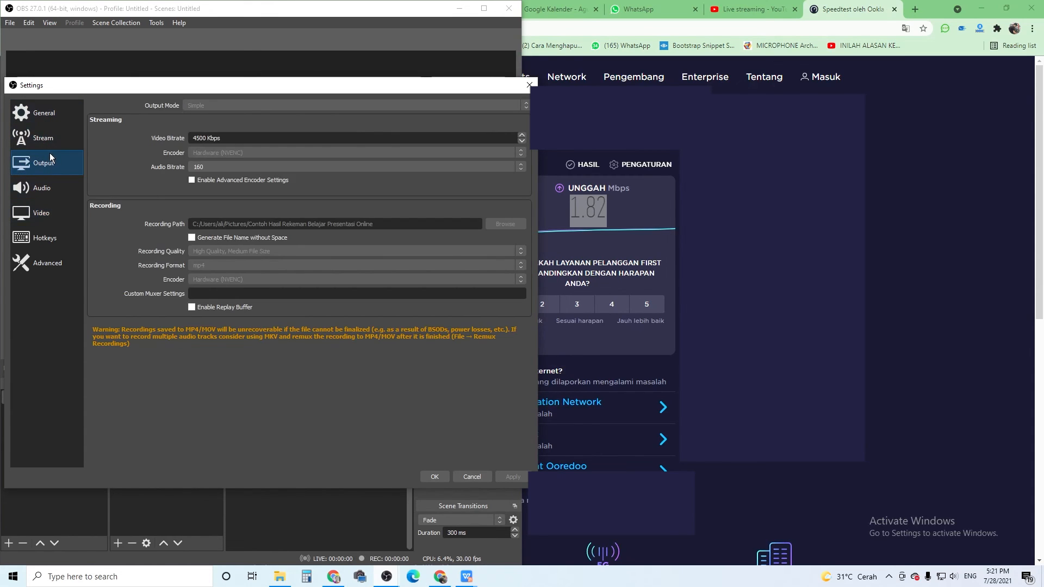
left_click(58, 217)
left_click(51, 158)
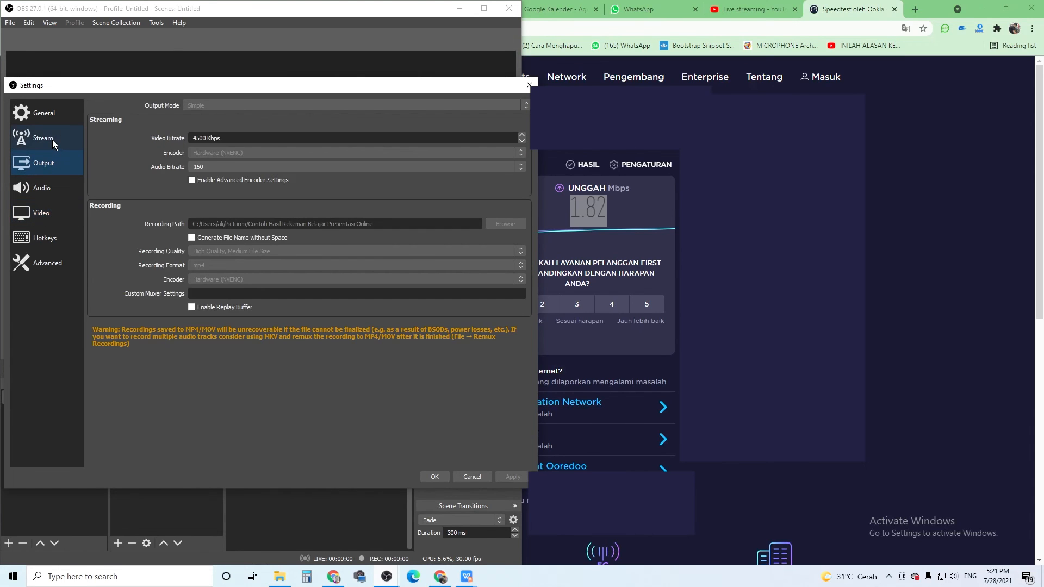
left_click(52, 139)
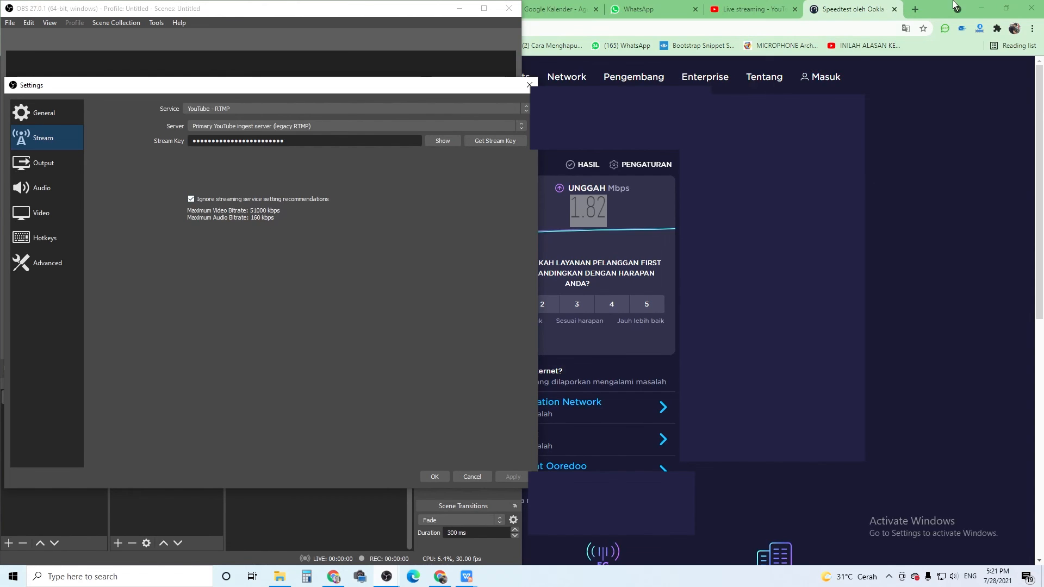
left_click(53, 212)
left_click(52, 190)
left_click(43, 239)
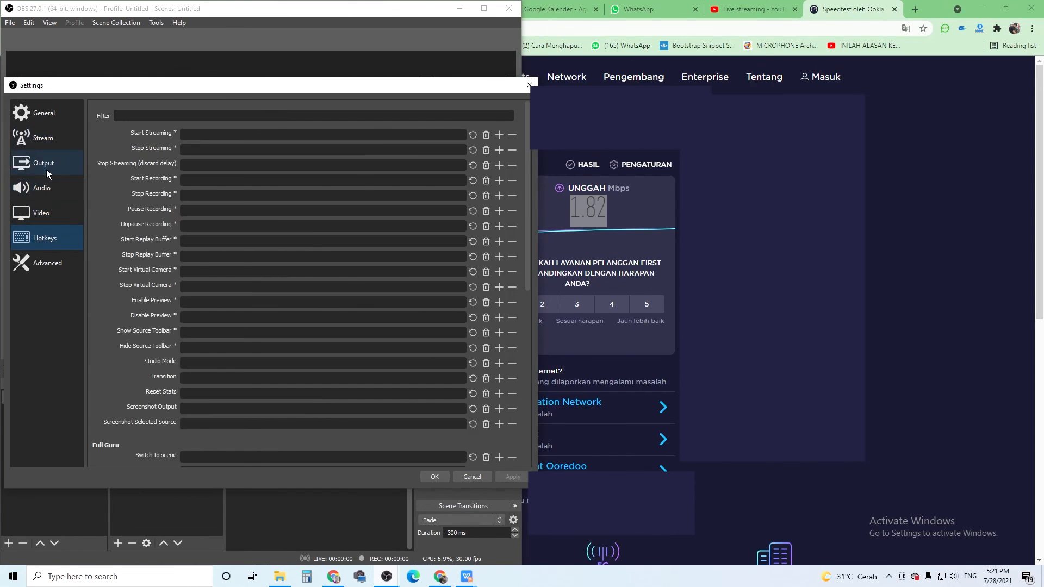
Set the streaming video bitrate to 5000 Kbps in the output settings and confirm the settings.
left_click(55, 169)
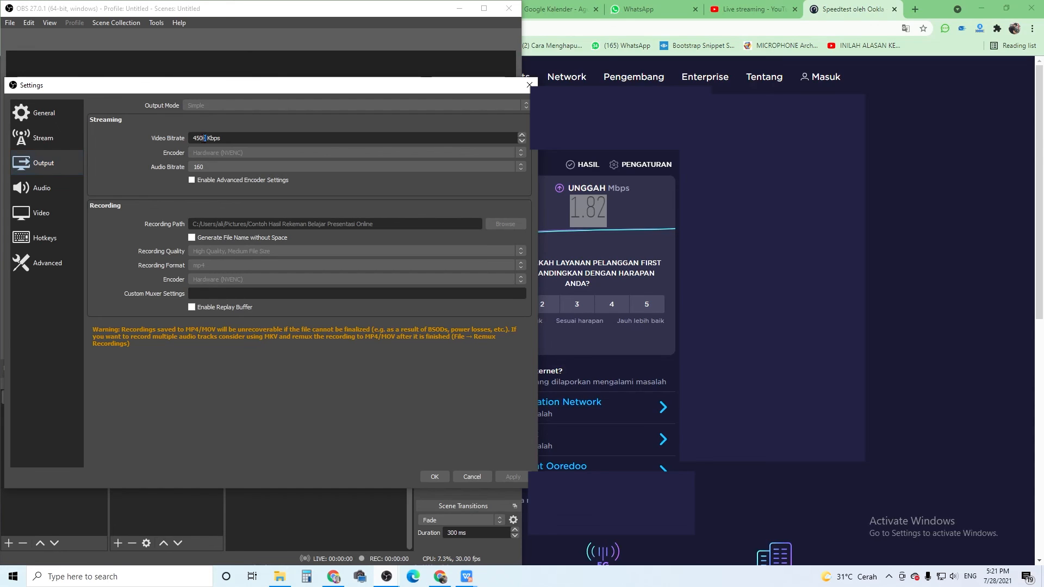
left_click_drag(203, 138, 190, 141)
type("5000")
left_click(437, 477)
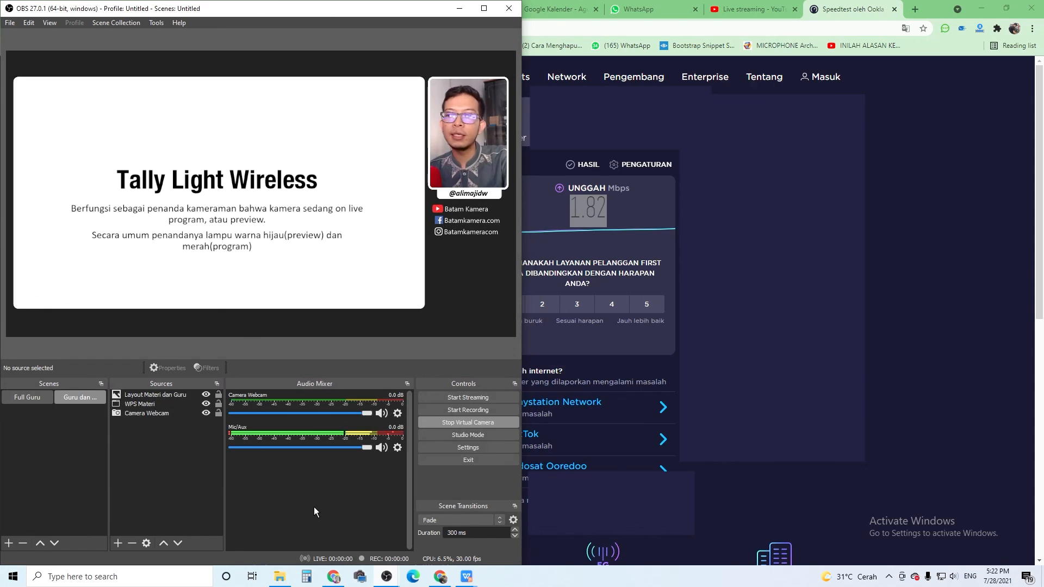
Check the Tes Live page in YouTube Studio and bring OBS and the Tally Light Wireless presentation back side by side.
left_click(982, 10)
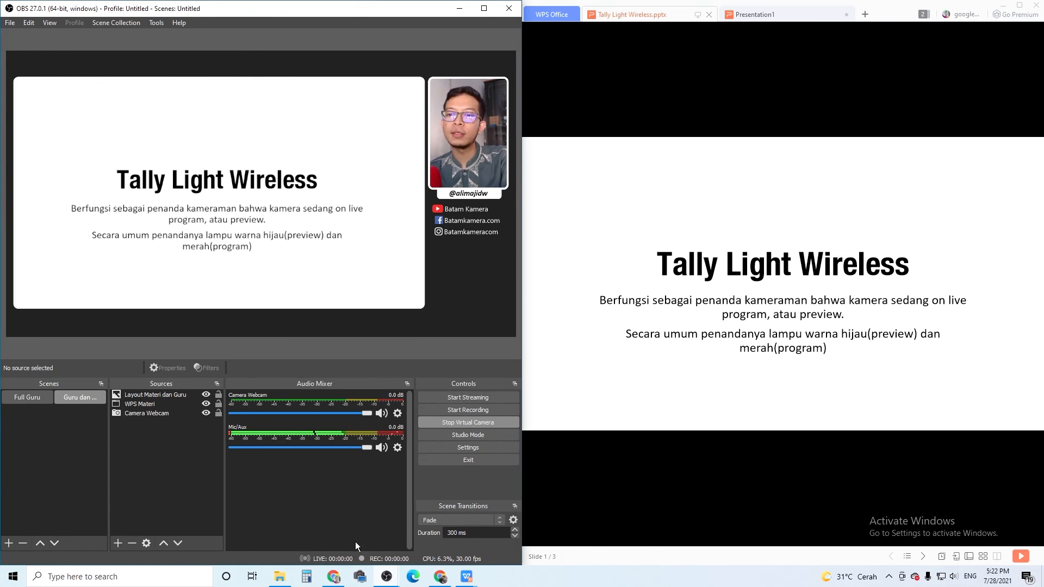
left_click(442, 574)
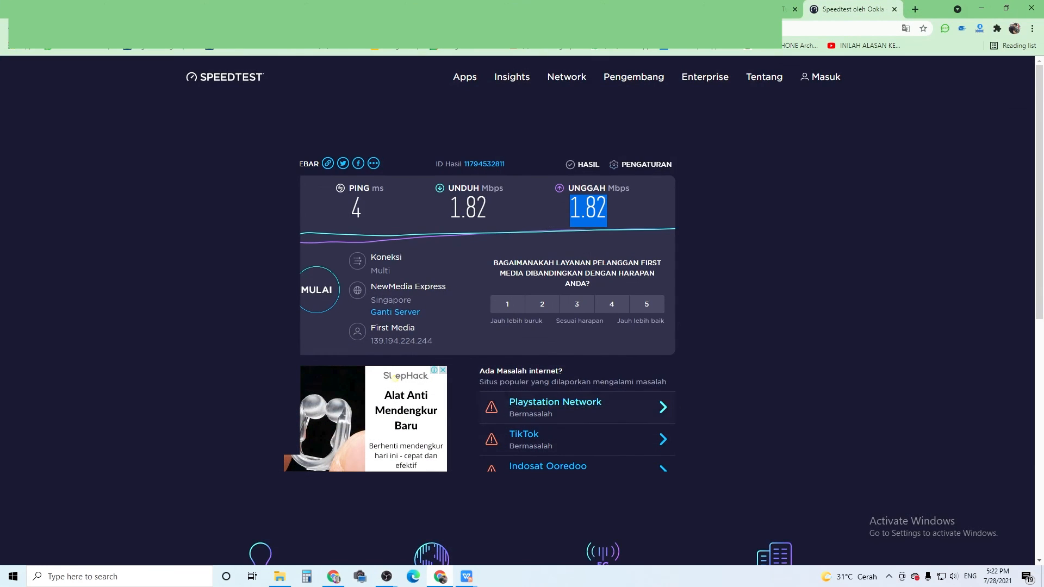
left_click(740, 8)
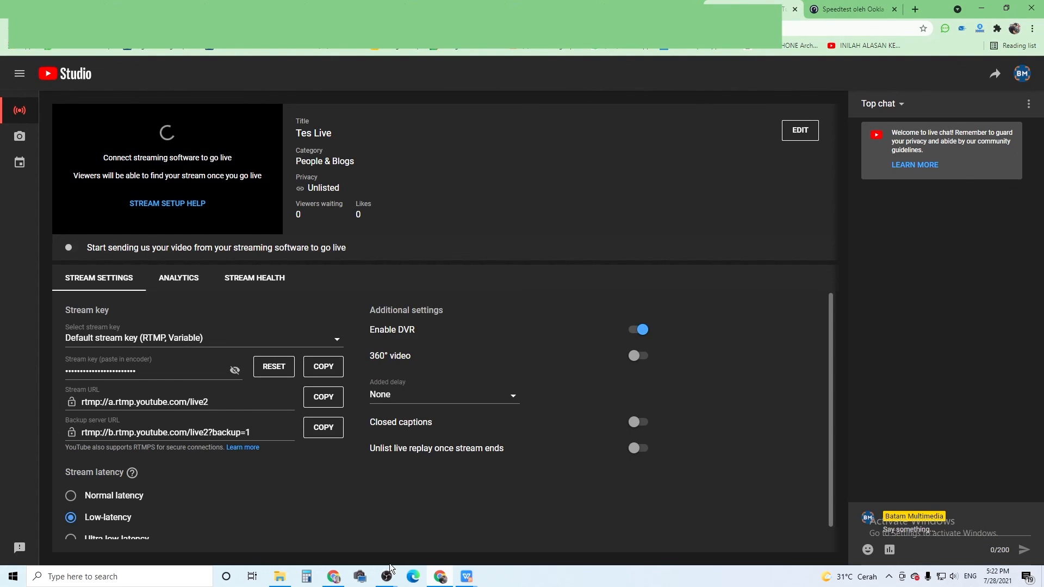
mouse_move(387, 577)
left_click(440, 536)
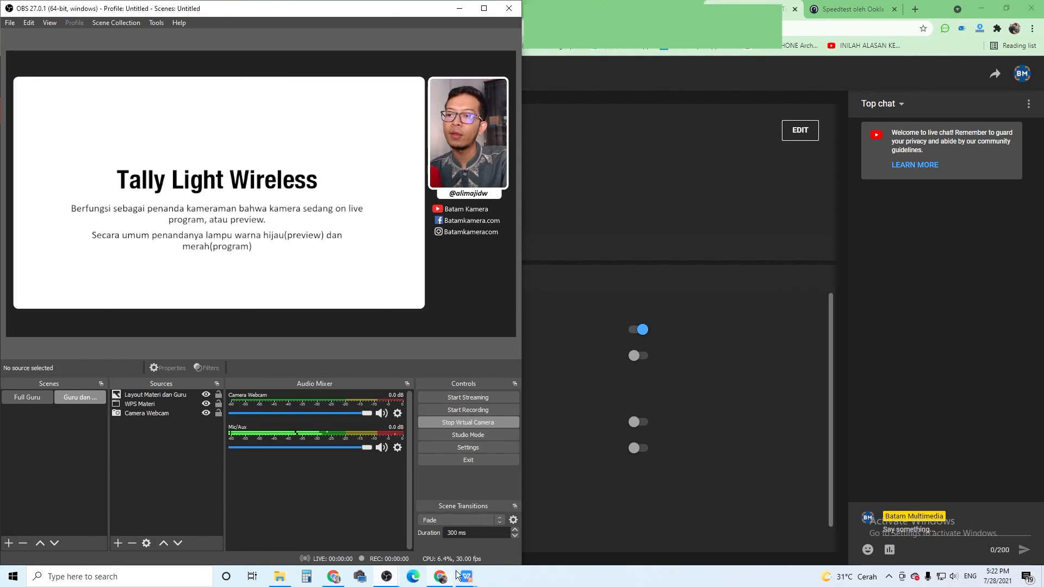
left_click(407, 527)
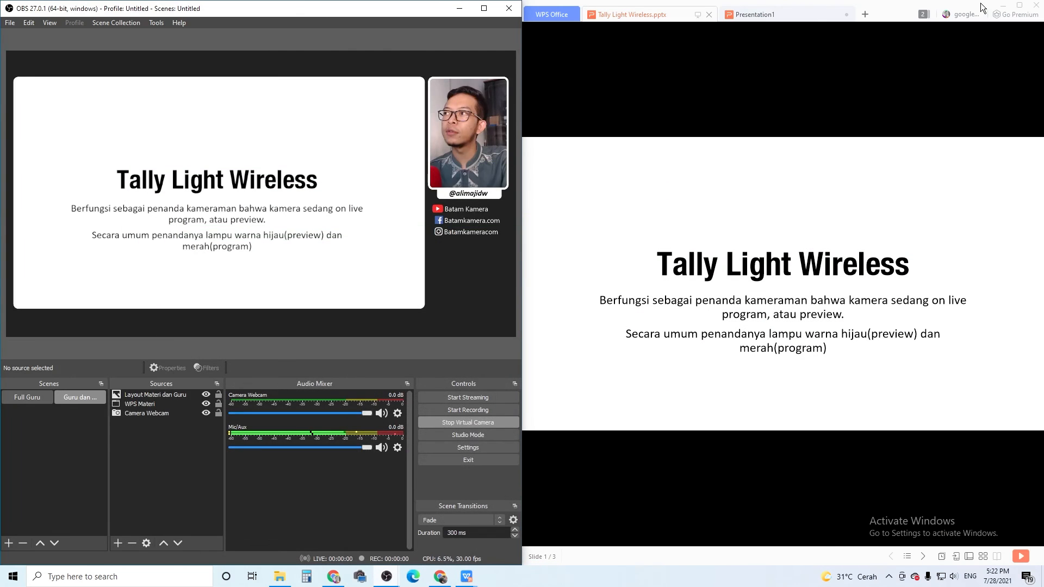